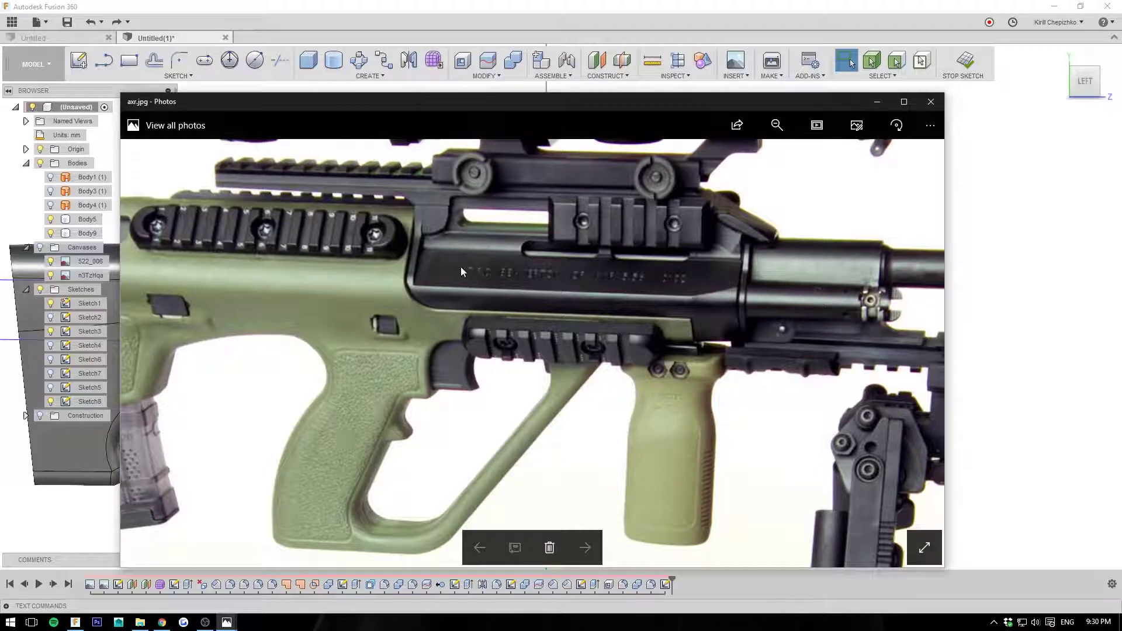
Examine the receiver, side rails and foregrip area in the rifle reference photo axr.jpg.
{"action": "left_click_drag", "start_coordinate": [523, 355], "coordinate": [592, 349]}
{"action": "scroll", "coordinate": [495, 300], "scroll_direction": "down", "scroll_amount": 3}
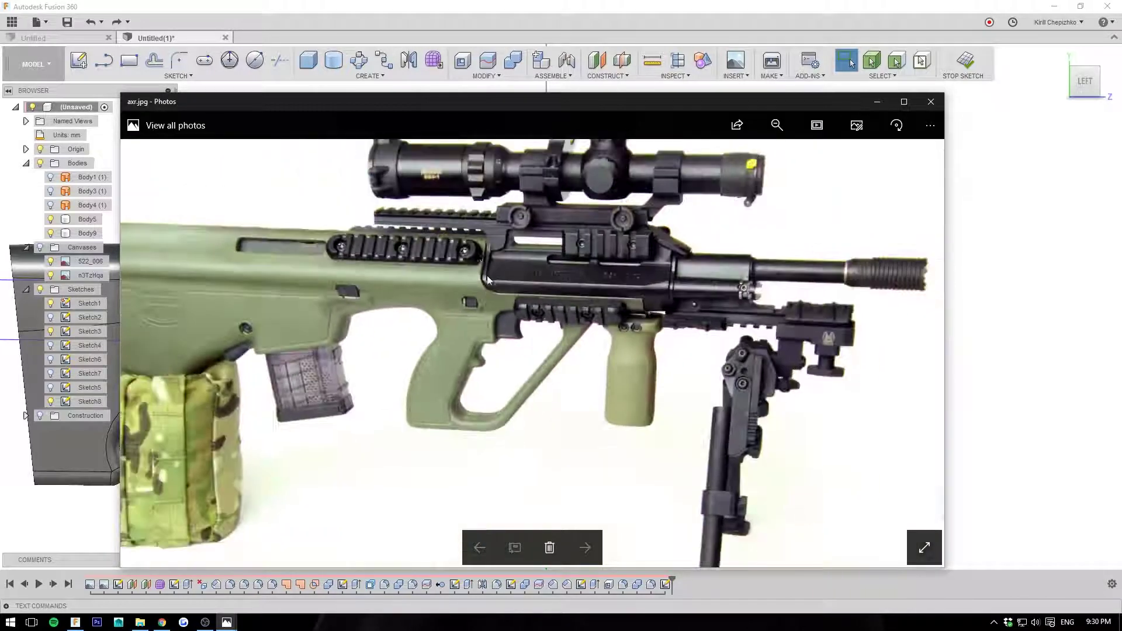
{"action": "scroll", "coordinate": [491, 292], "scroll_direction": "up", "scroll_amount": 5}
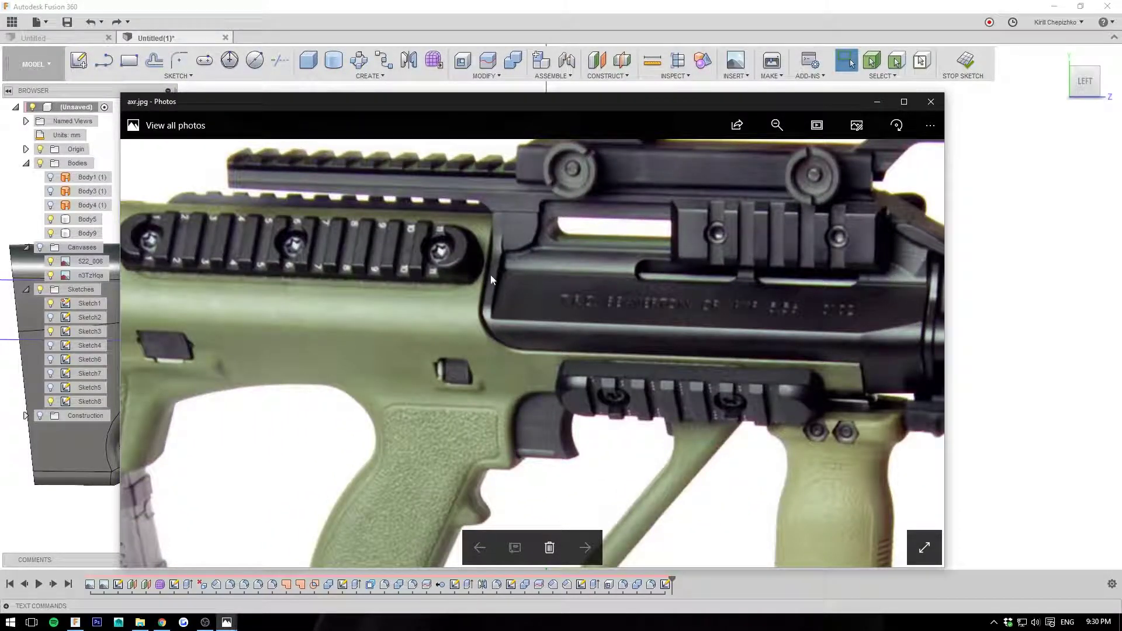
{"action": "scroll", "coordinate": [501, 314], "scroll_direction": "down", "scroll_amount": 1}
{"action": "left_click_drag", "start_coordinate": [476, 371], "coordinate": [666, 372]}
{"action": "left_click_drag", "start_coordinate": [473, 341], "coordinate": [350, 324]}
{"action": "left_click_drag", "start_coordinate": [422, 100], "coordinate": [1121, 107]}
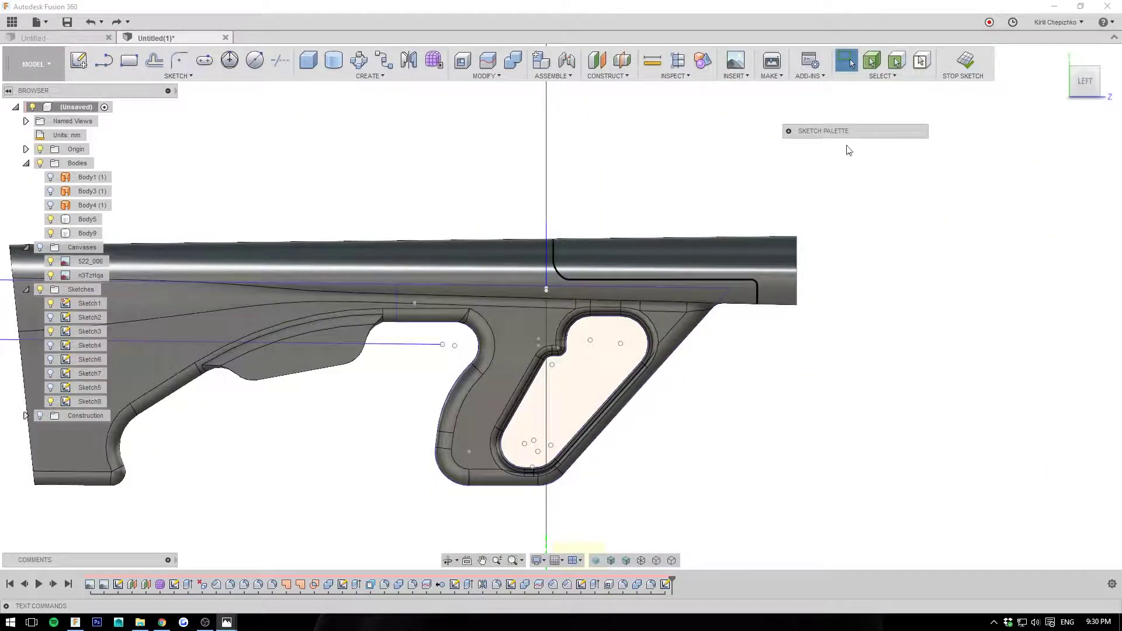
Split the front receiver body lengthwise into two halves, using the vertical origin plane through its centre as the splitting tool.
{"action": "middle_click_drag", "start_coordinate": [847, 147], "coordinate": [632, 178], "text": "shift"}
{"action": "scroll", "coordinate": [894, 285], "scroll_direction": "up", "scroll_amount": 3}
{"action": "middle_click_drag", "start_coordinate": [894, 285], "coordinate": [794, 333]}
{"action": "left_click", "coordinate": [1087, 84]}
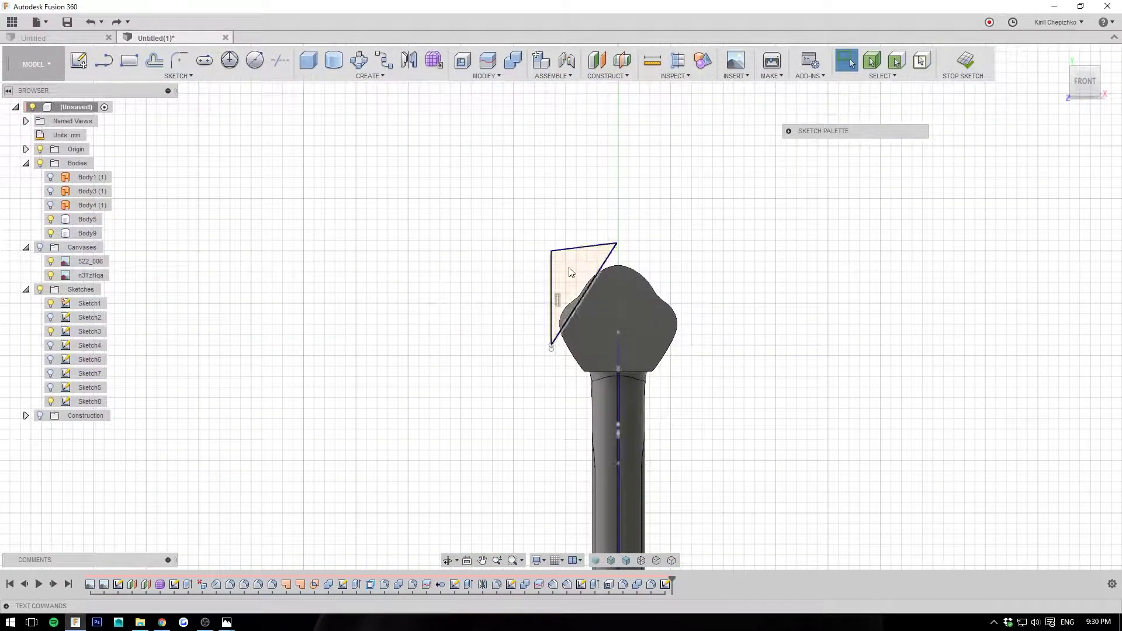
{"action": "right_click", "coordinate": [578, 266]}
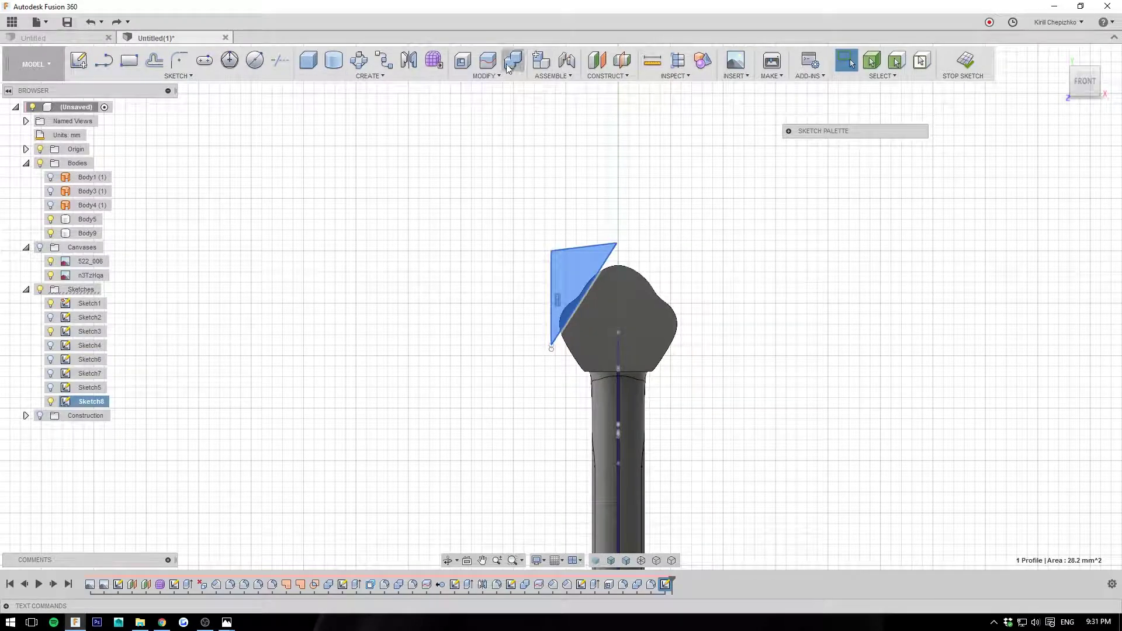
{"action": "left_click", "coordinate": [488, 61]}
{"action": "left_click", "coordinate": [626, 326]}
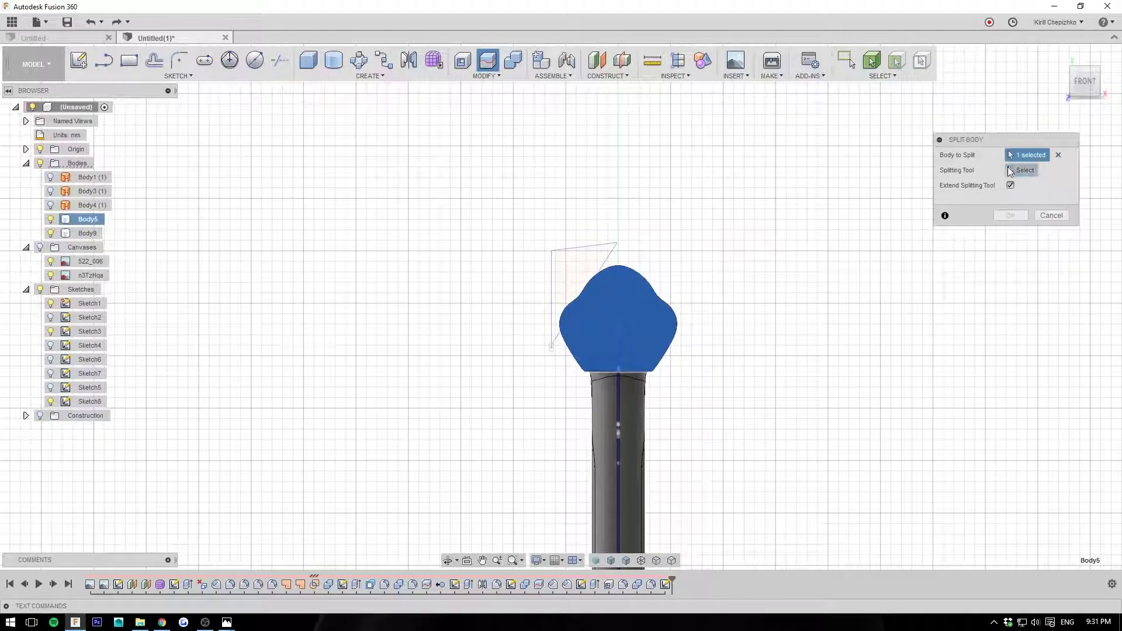
{"action": "left_click", "coordinate": [1081, 100]}
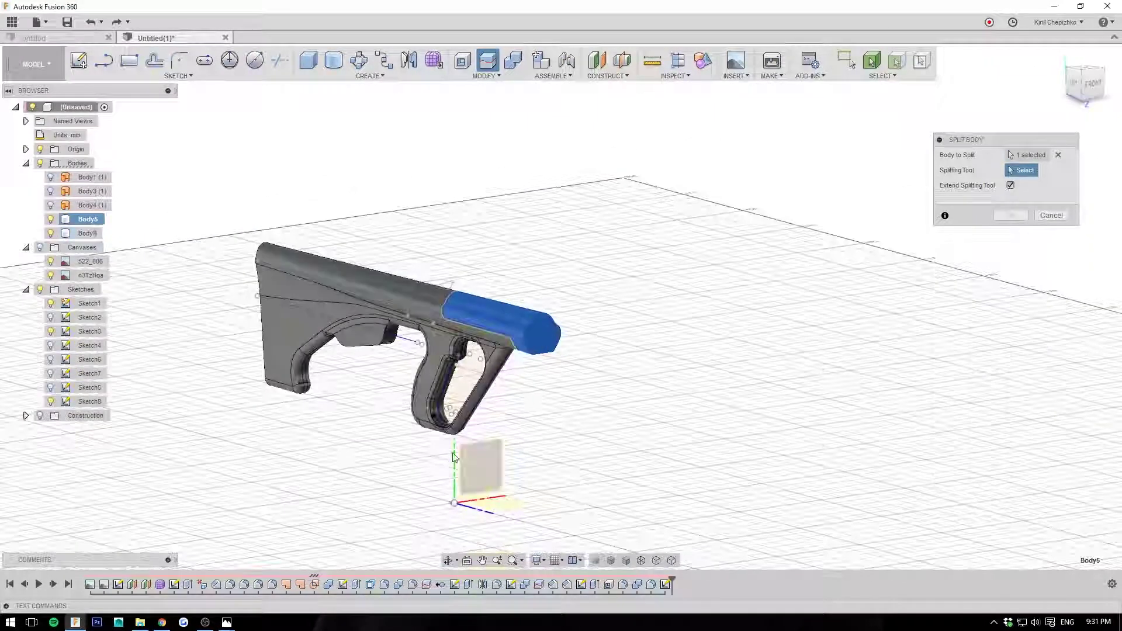
{"action": "left_click", "coordinate": [466, 474]}
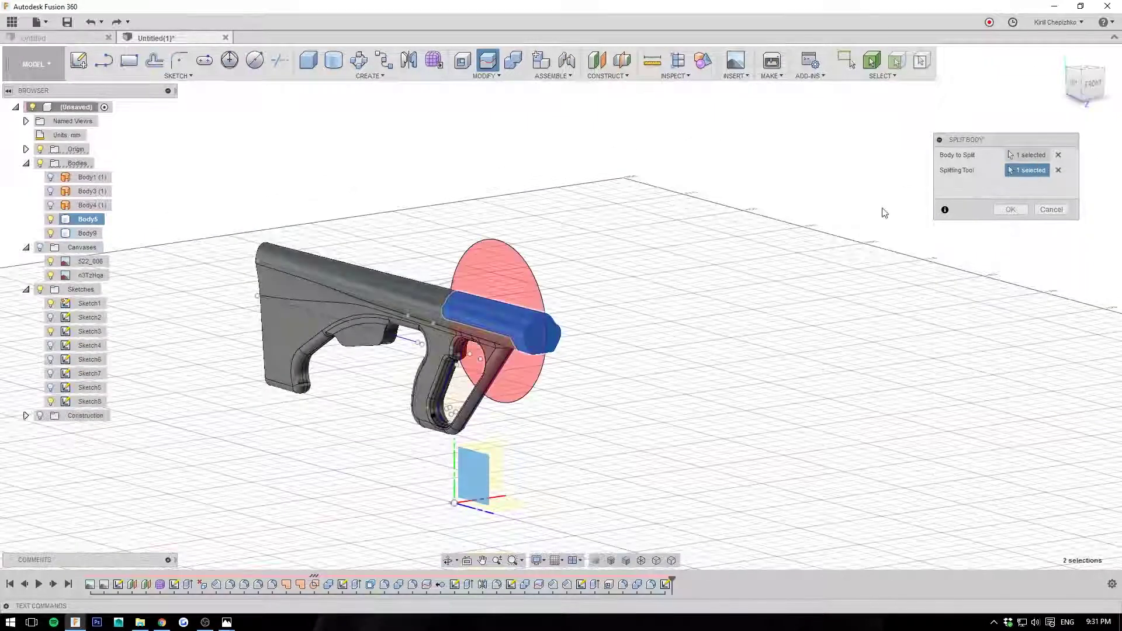
{"action": "left_click", "coordinate": [1019, 211]}
Remove the split-off receiver half, Body11, keeping the half on the triangular profile's side.
{"action": "scroll", "coordinate": [547, 385], "scroll_direction": "up", "scroll_amount": 5}
{"action": "left_click", "coordinate": [547, 385]}
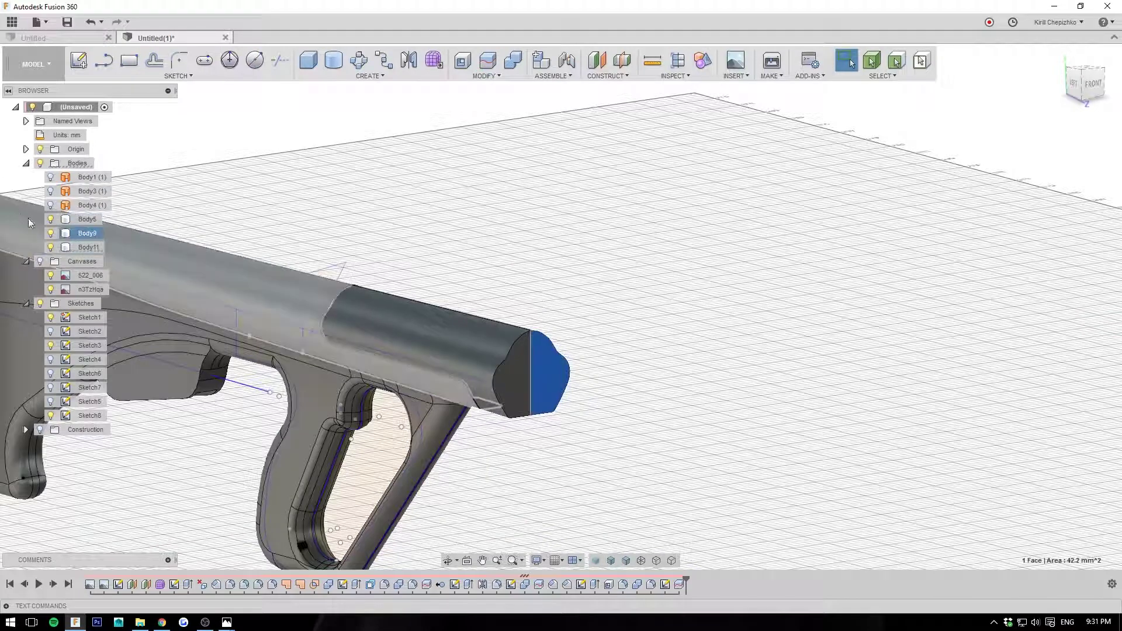
{"action": "right_click", "coordinate": [74, 246]}
{"action": "left_click", "coordinate": [98, 387]}
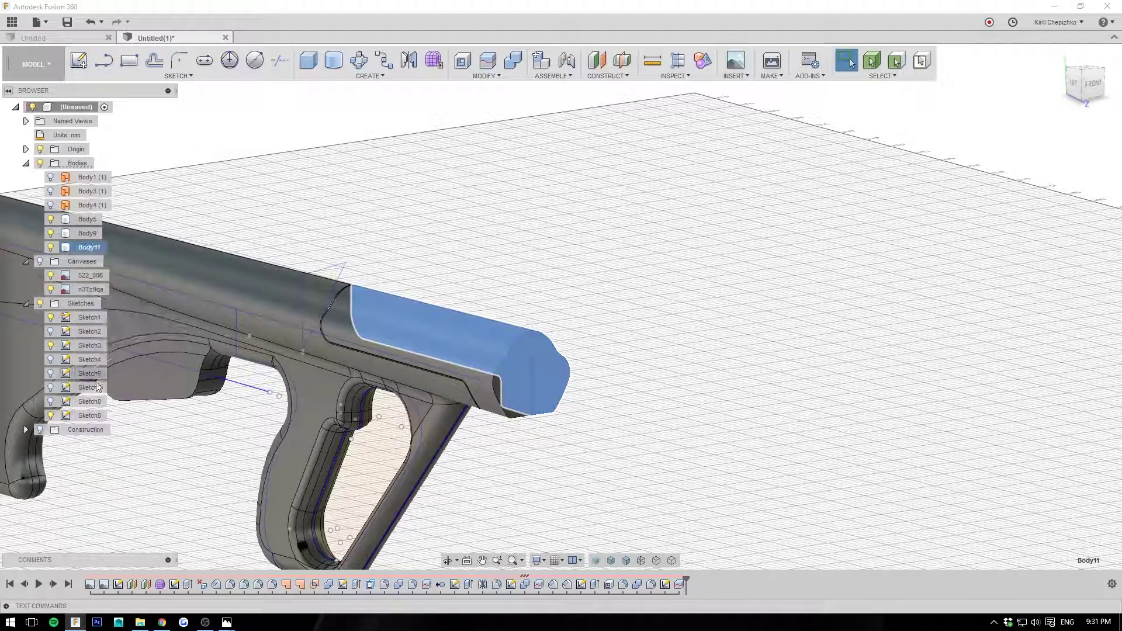
{"action": "key", "text": "Delete"}
{"action": "scroll", "coordinate": [508, 367], "scroll_direction": "down", "scroll_amount": 5}
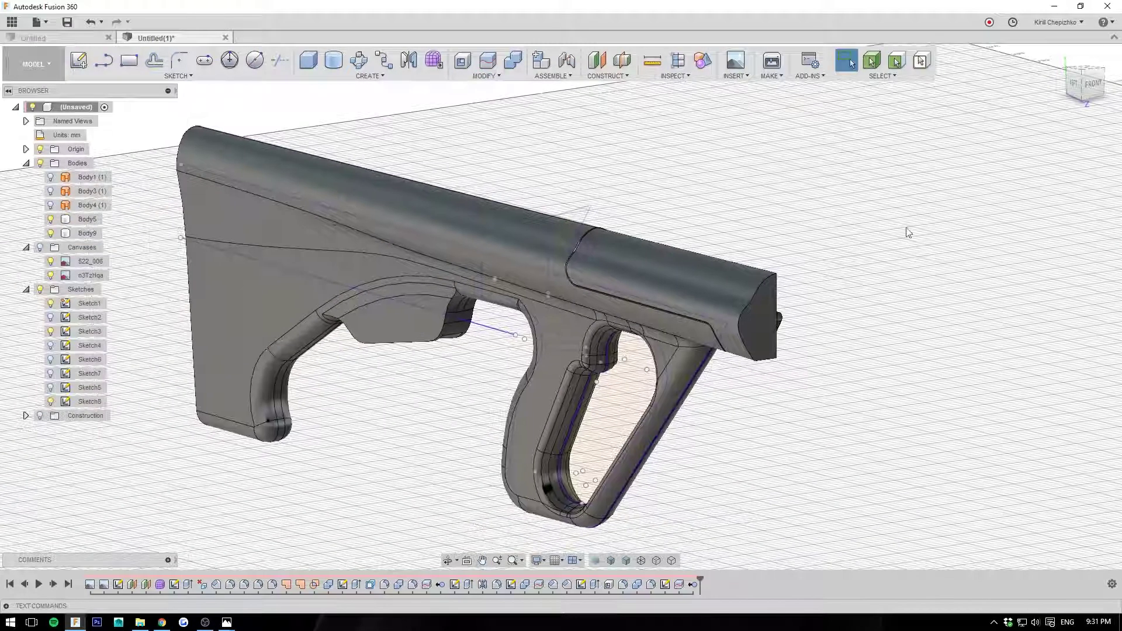
{"action": "left_click", "coordinate": [1091, 83]}
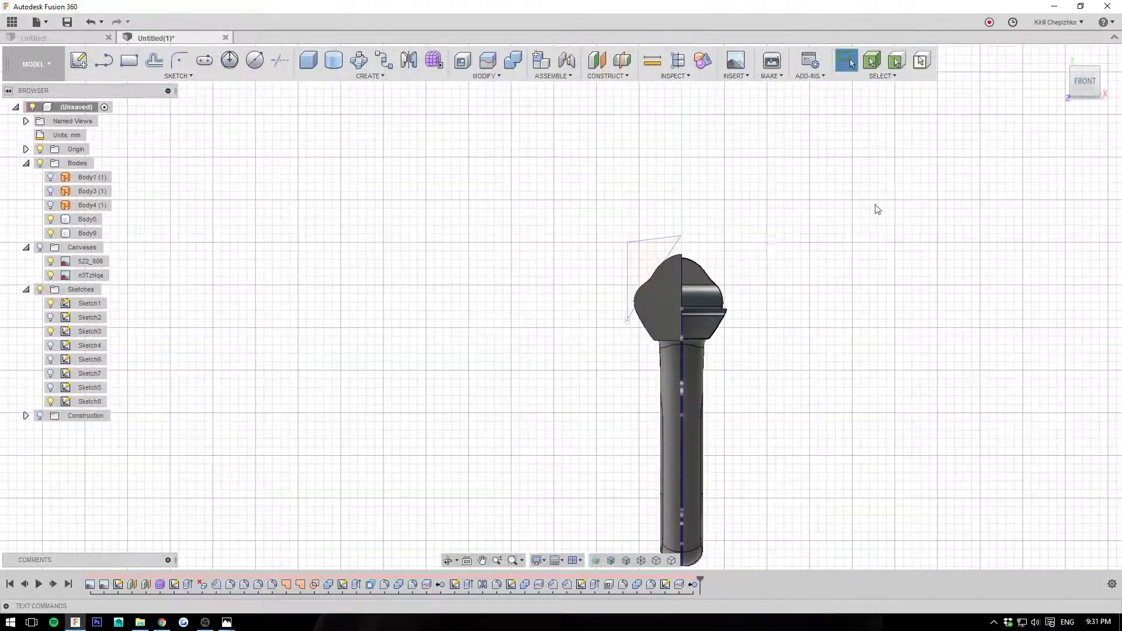
{"action": "scroll", "coordinate": [694, 243], "scroll_direction": "up", "scroll_amount": 3}
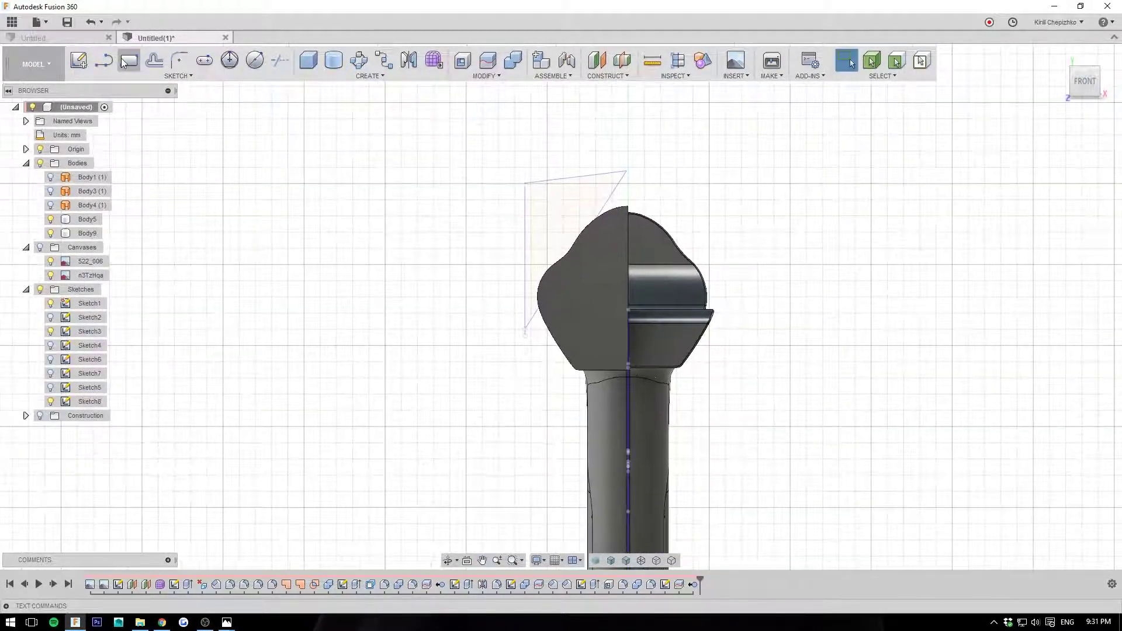
{"action": "left_click", "coordinate": [566, 212]}
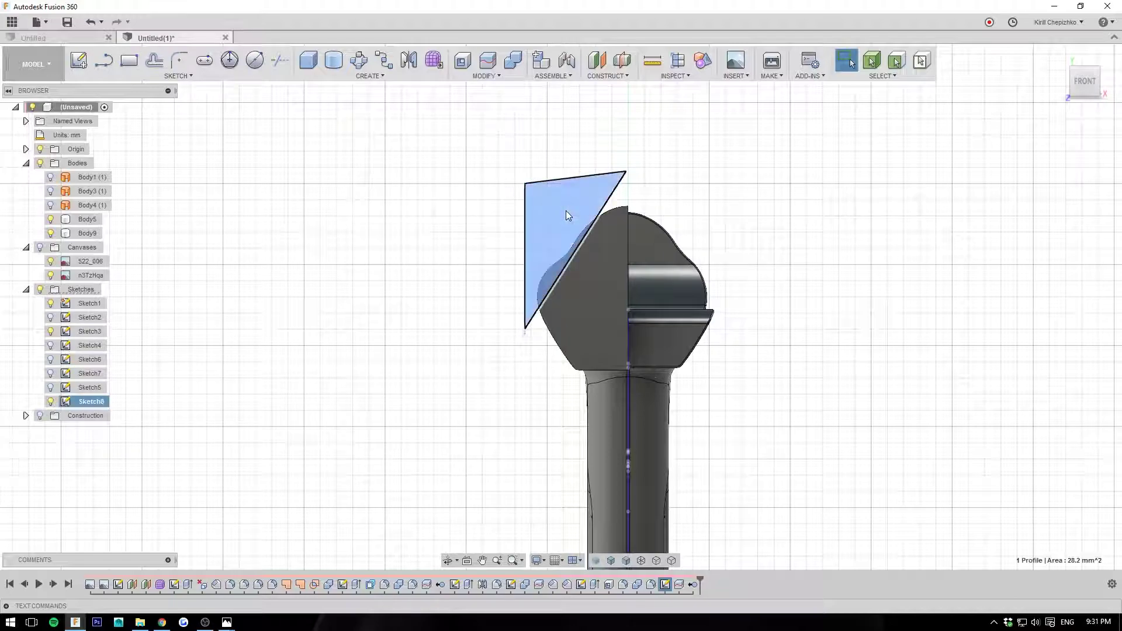
{"action": "right_click", "coordinate": [566, 212]}
{"action": "left_click", "coordinate": [692, 257]}
{"action": "left_click", "coordinate": [1081, 95]}
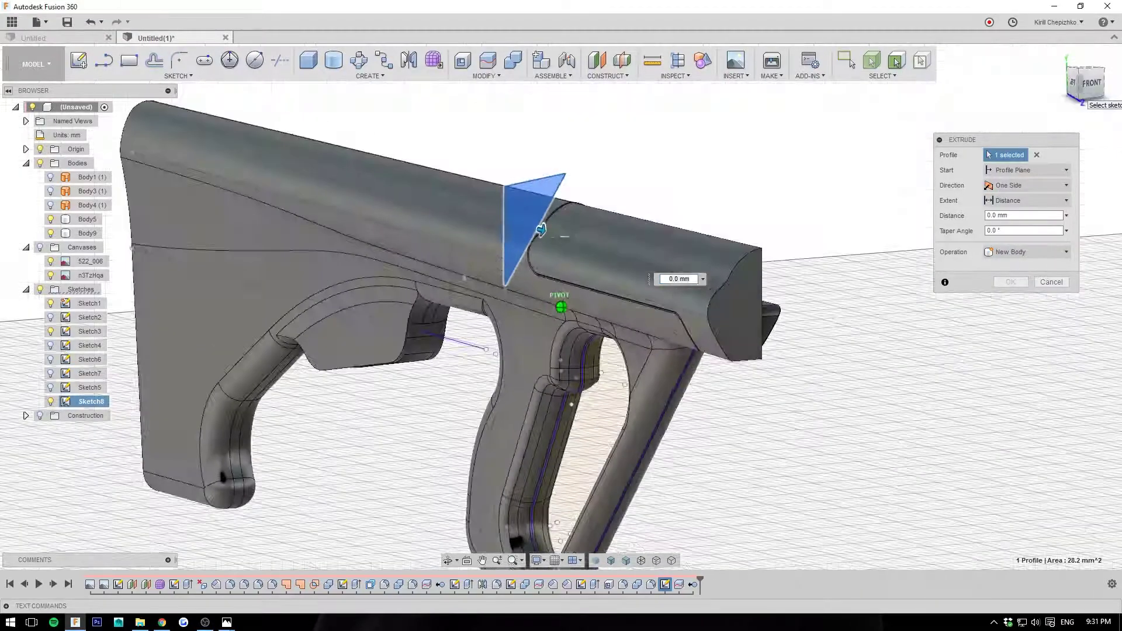
{"action": "left_click", "coordinate": [1051, 282]}
Move the three lines of the triangular sketch profile 0.3 mm in X towards the receiver's centre.
{"action": "left_click", "coordinate": [1090, 83]}
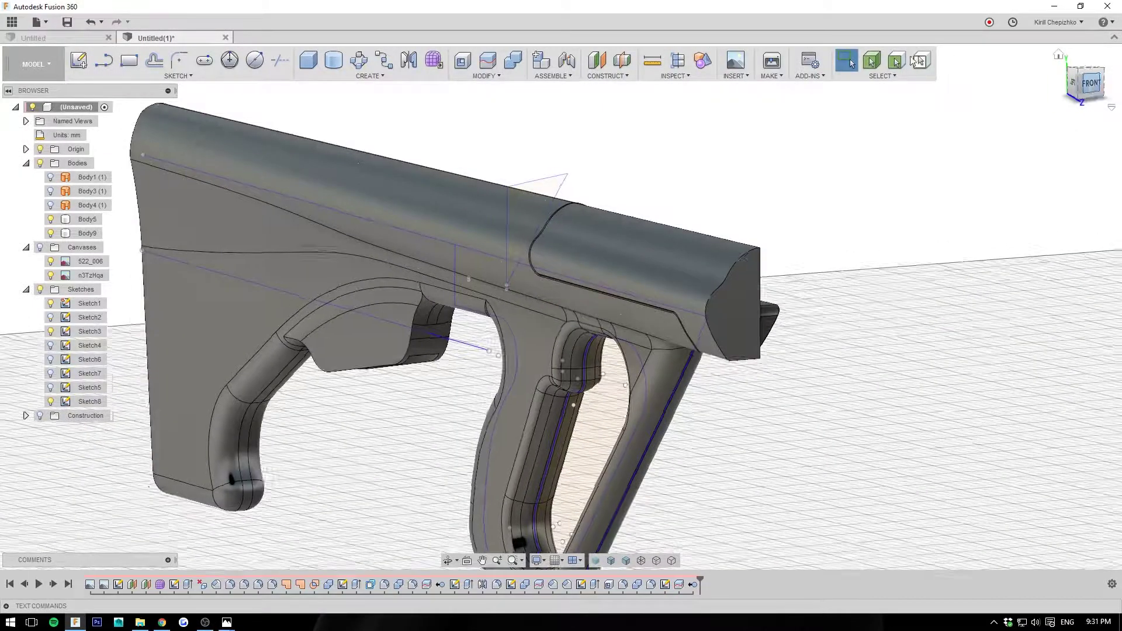
{"action": "left_click", "coordinate": [609, 200]}
{"action": "double_click", "coordinate": [609, 201]}
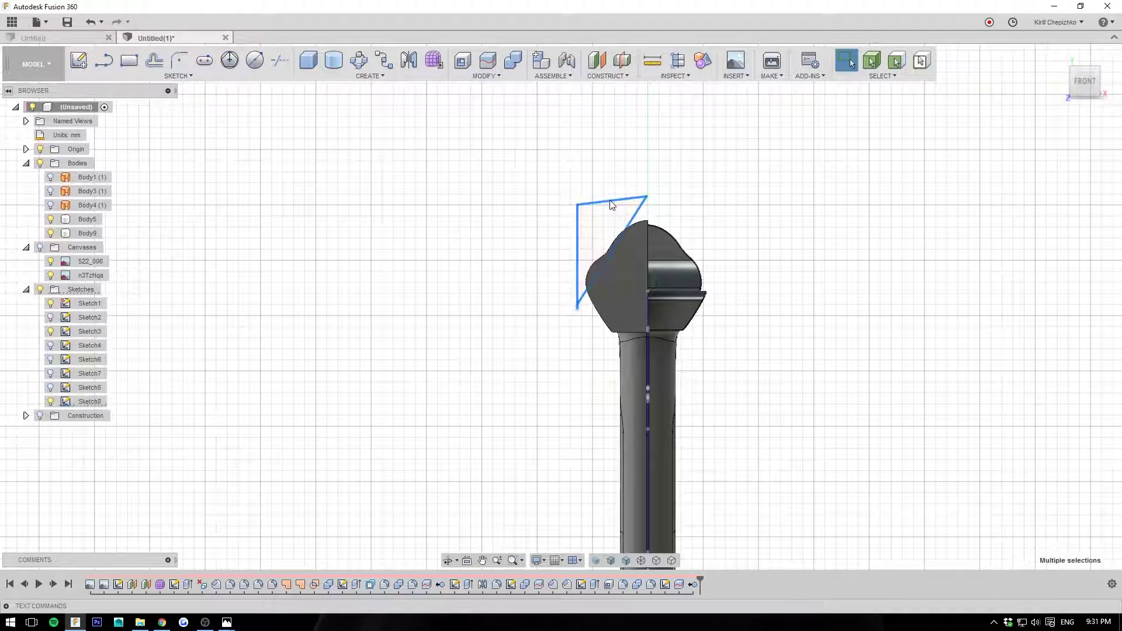
{"action": "right_click", "coordinate": [599, 222]}
{"action": "left_click", "coordinate": [580, 218]}
{"action": "scroll", "coordinate": [603, 223], "scroll_direction": "up", "scroll_amount": 4}
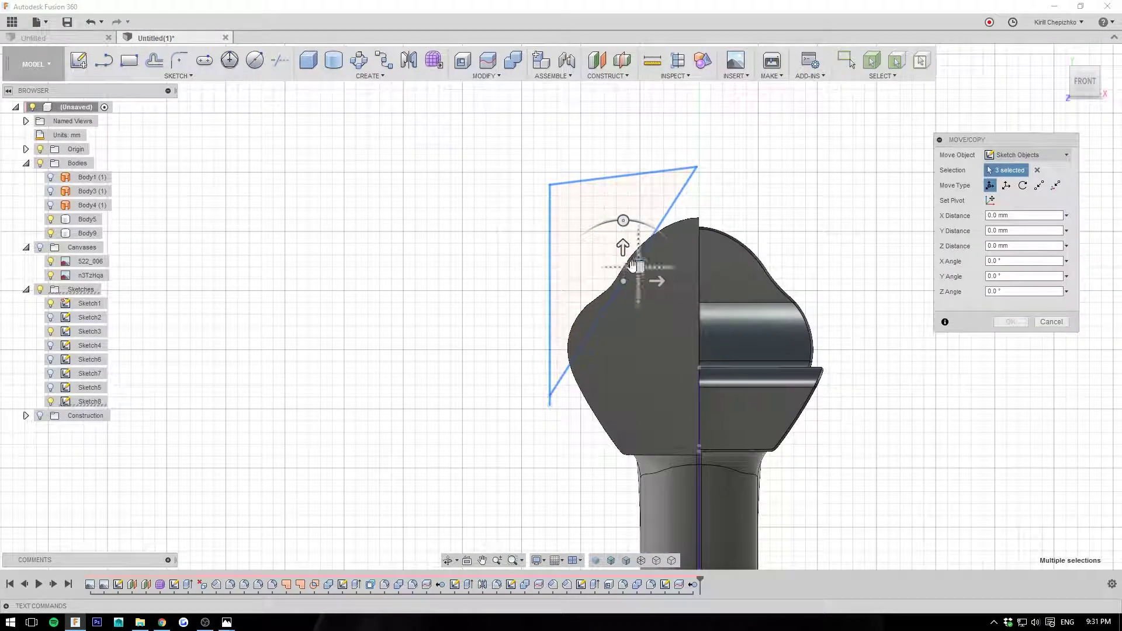
{"action": "left_click_drag", "start_coordinate": [632, 265], "coordinate": [645, 267]}
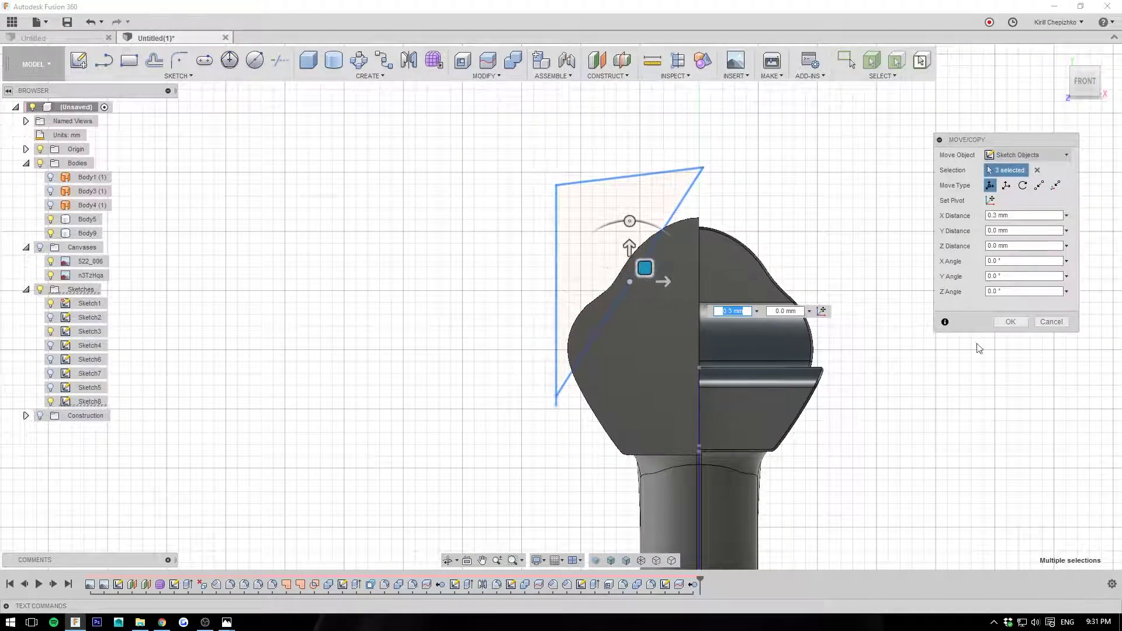
{"action": "left_click", "coordinate": [1014, 325]}
Extrude the triangular profile 41 mm forward as a cut through the front receiver half, excluding Body9 from the cut.
{"action": "right_click", "coordinate": [591, 245]}
{"action": "left_click", "coordinate": [636, 235]}
{"action": "scroll", "coordinate": [610, 255], "scroll_direction": "down", "scroll_amount": 4}
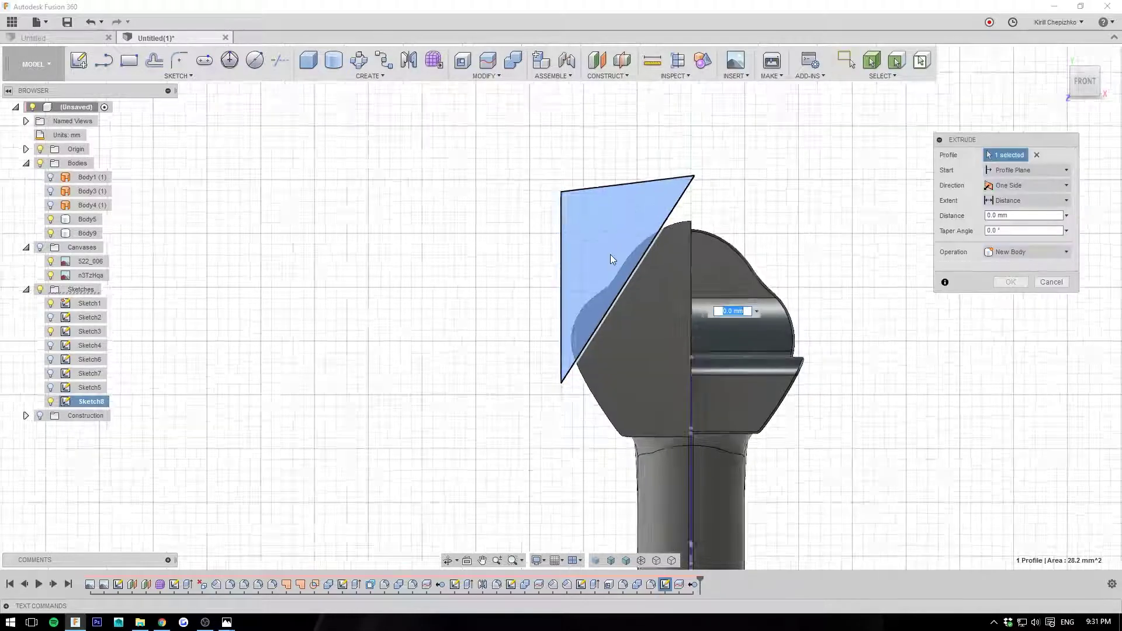
{"action": "left_click", "coordinate": [1067, 76]}
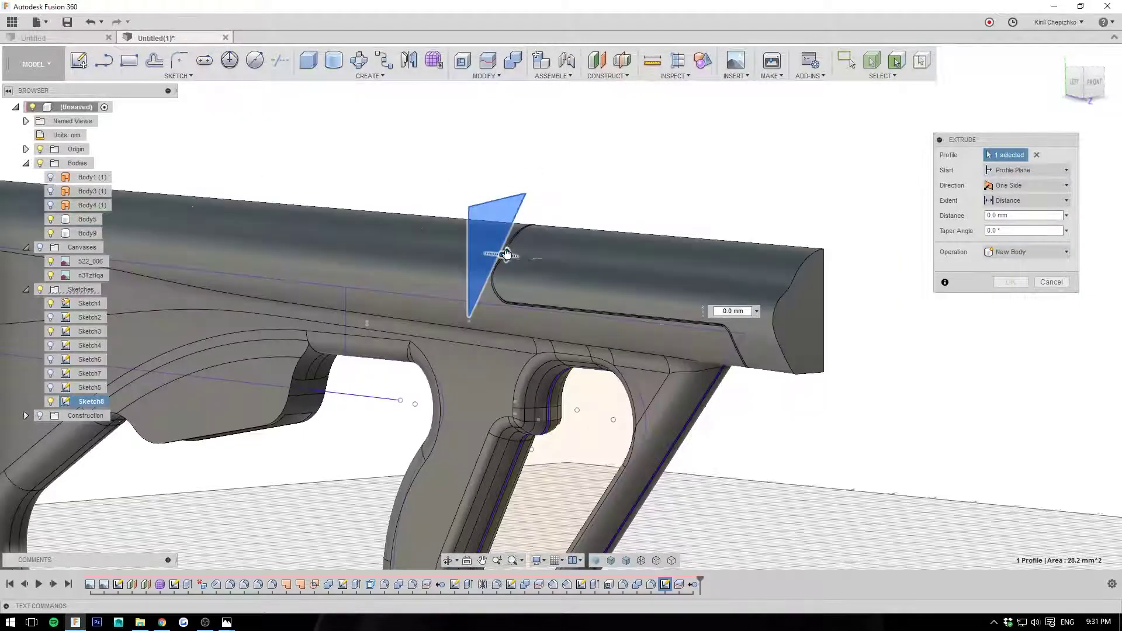
{"action": "left_click_drag", "start_coordinate": [508, 250], "coordinate": [839, 288]}
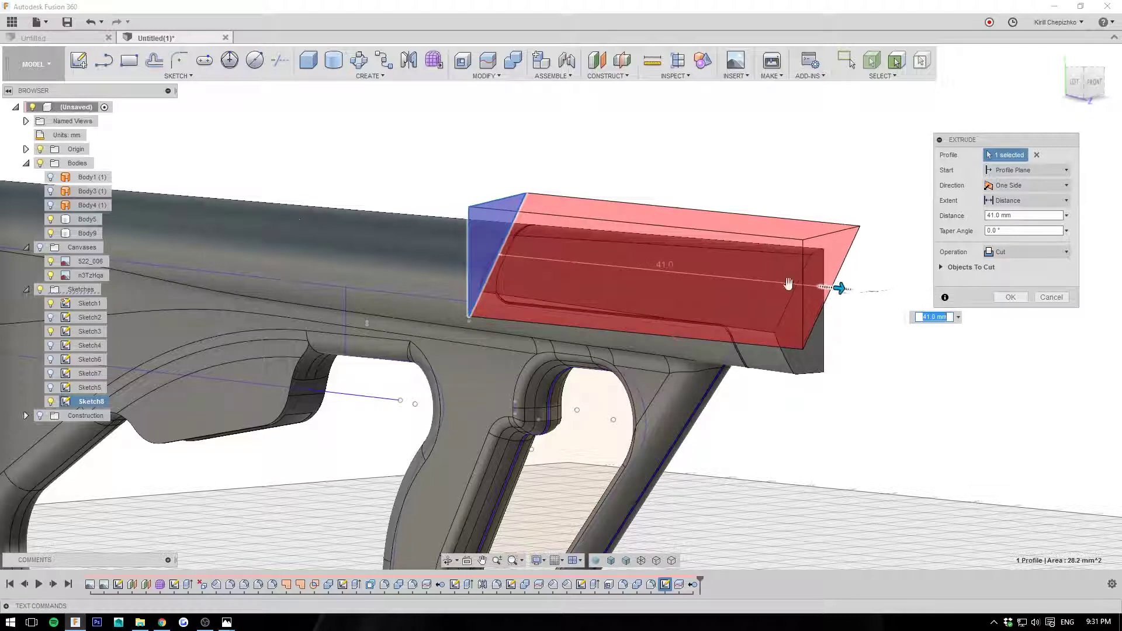
{"action": "left_click", "coordinate": [942, 267]}
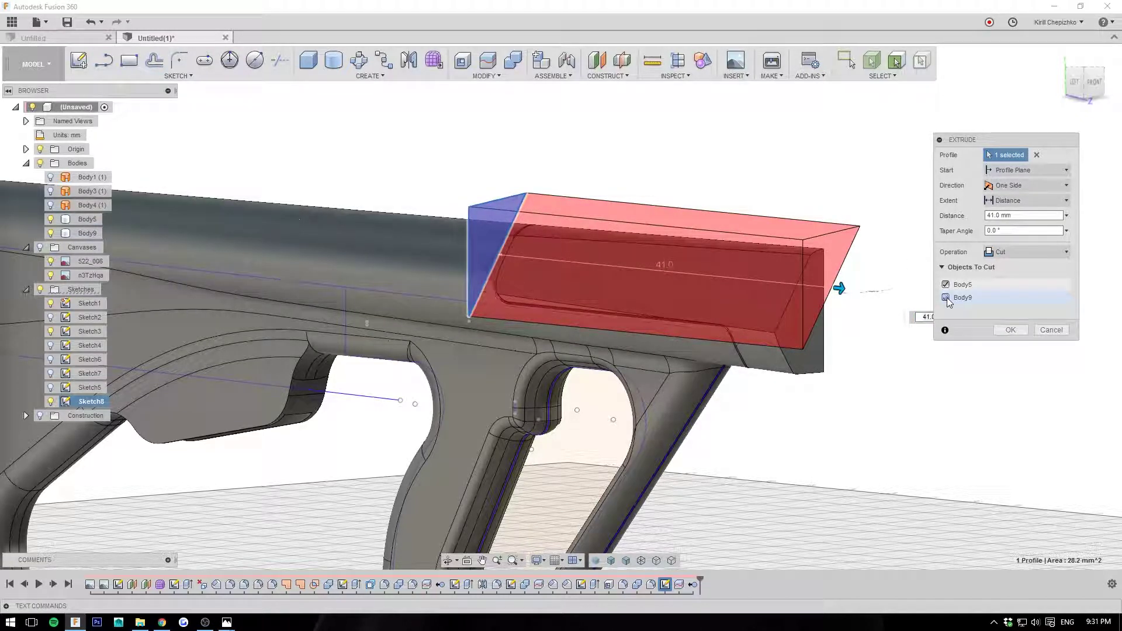
{"action": "left_click", "coordinate": [998, 329]}
{"action": "scroll", "coordinate": [526, 248], "scroll_direction": "down", "scroll_amount": 5}
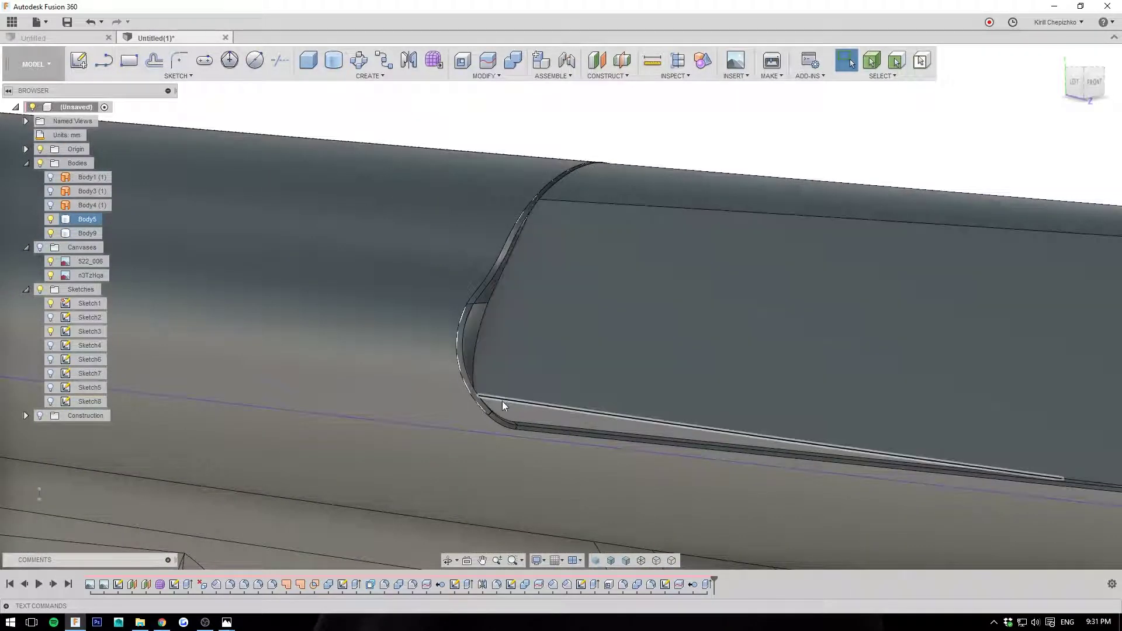
{"action": "right_click", "coordinate": [503, 401]}
{"action": "left_click", "coordinate": [493, 461]}
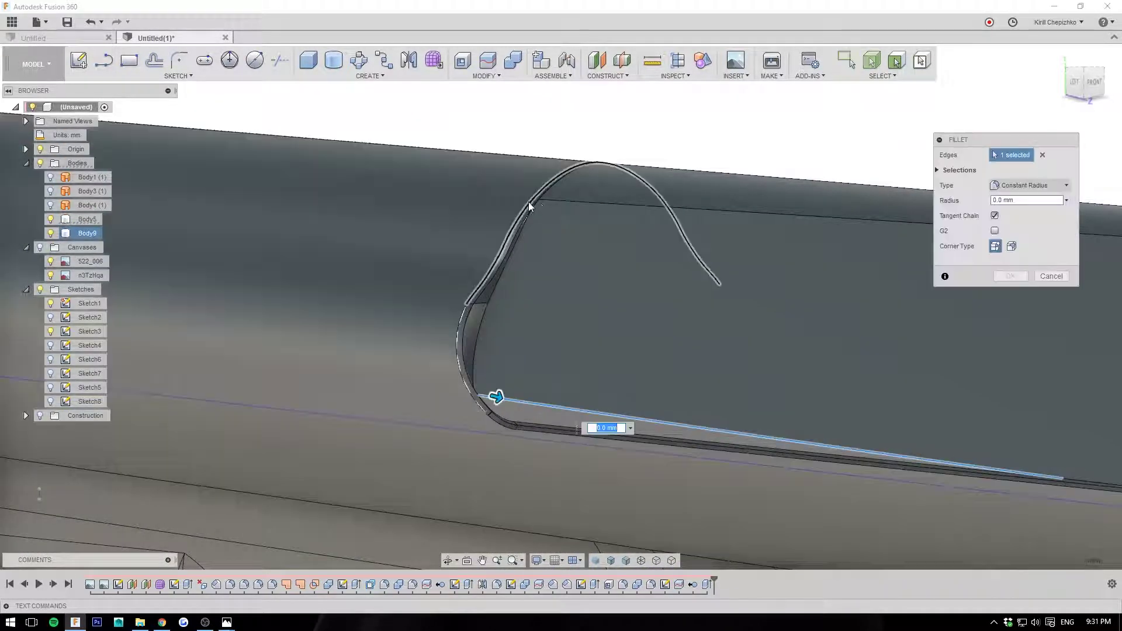
{"action": "left_click", "coordinate": [574, 202]}
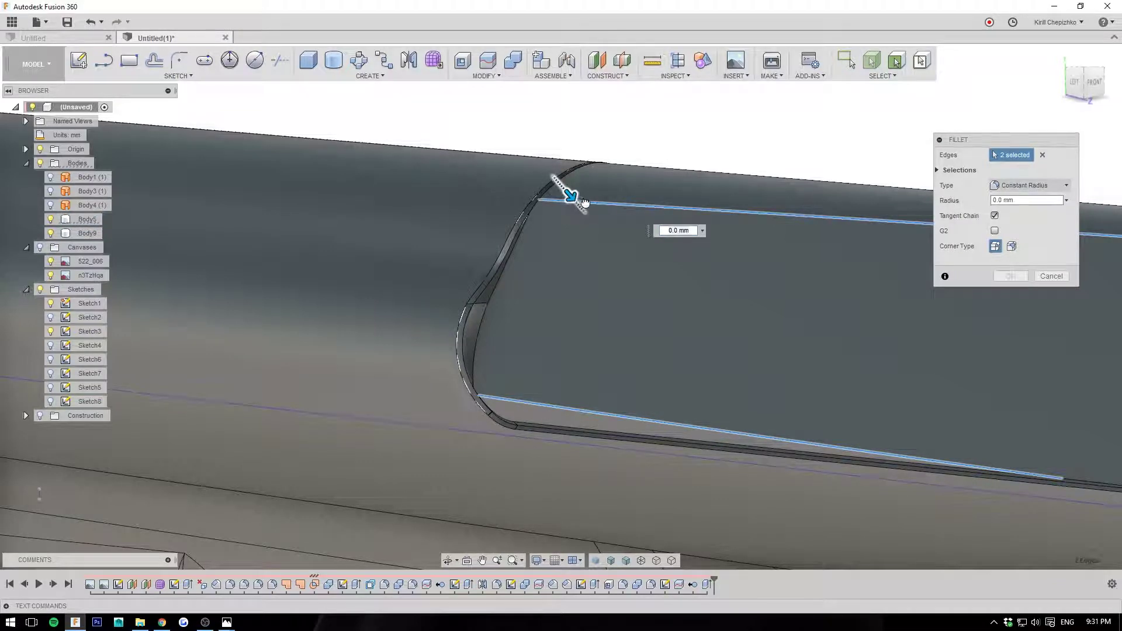
{"action": "left_click_drag", "start_coordinate": [585, 203], "coordinate": [585, 203]}
{"action": "scroll", "coordinate": [585, 202], "scroll_direction": "down", "scroll_amount": 5}
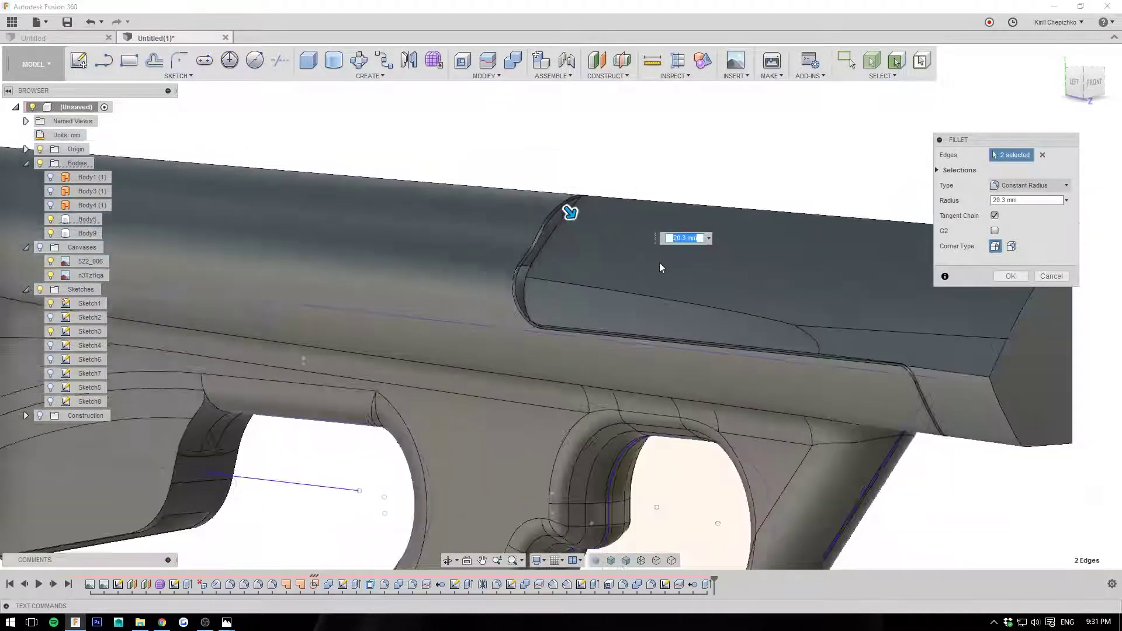
{"action": "left_click", "coordinate": [1092, 87]}
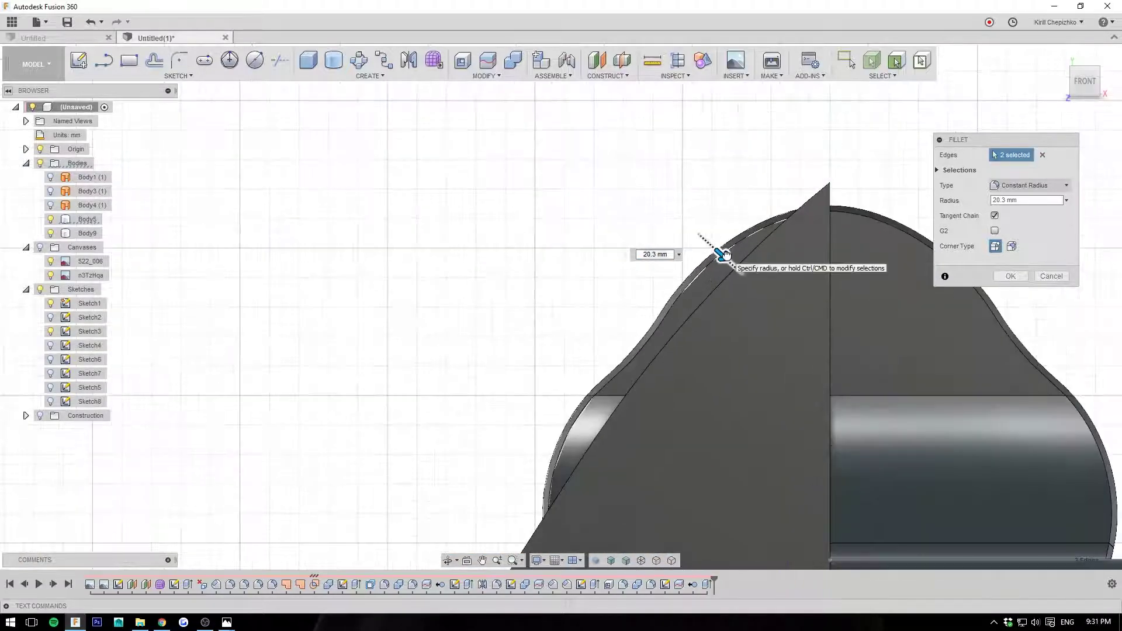
{"action": "left_click_drag", "start_coordinate": [711, 241], "coordinate": [712, 243]}
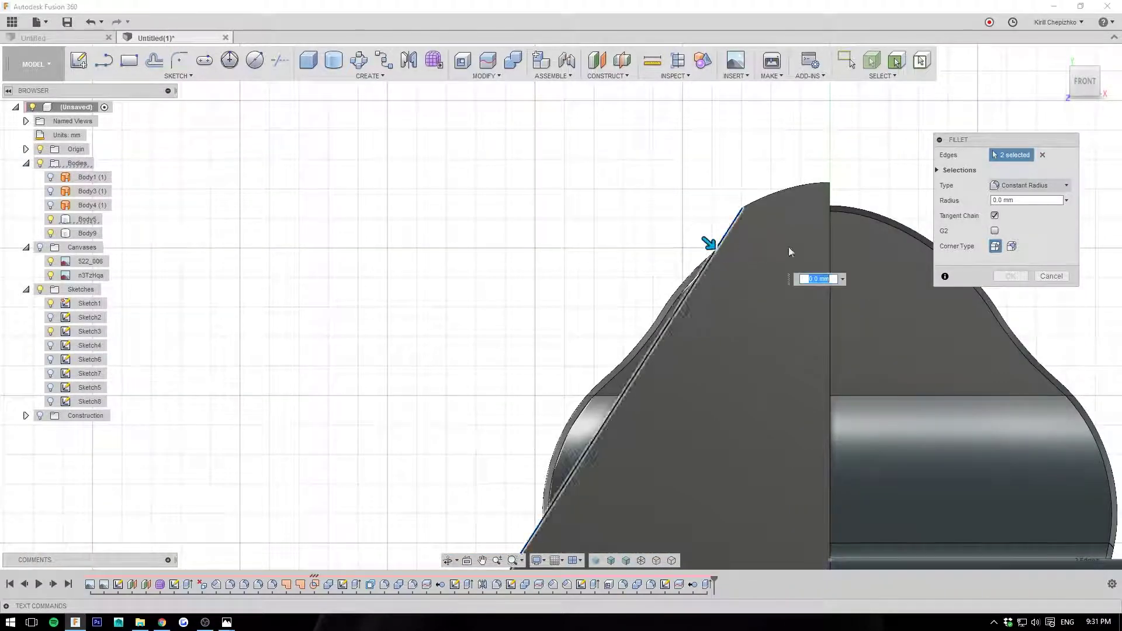
{"action": "left_click", "coordinate": [1052, 275]}
Fillet the upper long edge of the angled cut face on the receiver half with a 2.1 mm radius.
{"action": "left_click_drag", "start_coordinate": [1087, 86], "coordinate": [1103, 98]}
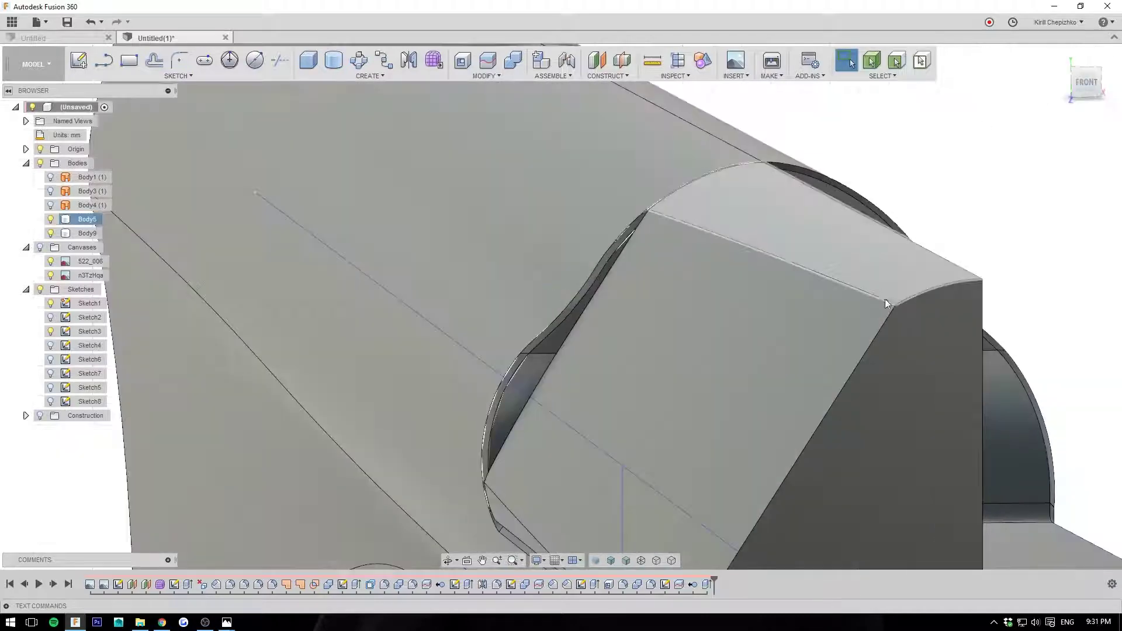
{"action": "right_click", "coordinate": [887, 301]}
{"action": "left_click", "coordinate": [874, 367]}
{"action": "scroll", "coordinate": [877, 295], "scroll_direction": "up", "scroll_amount": 4}
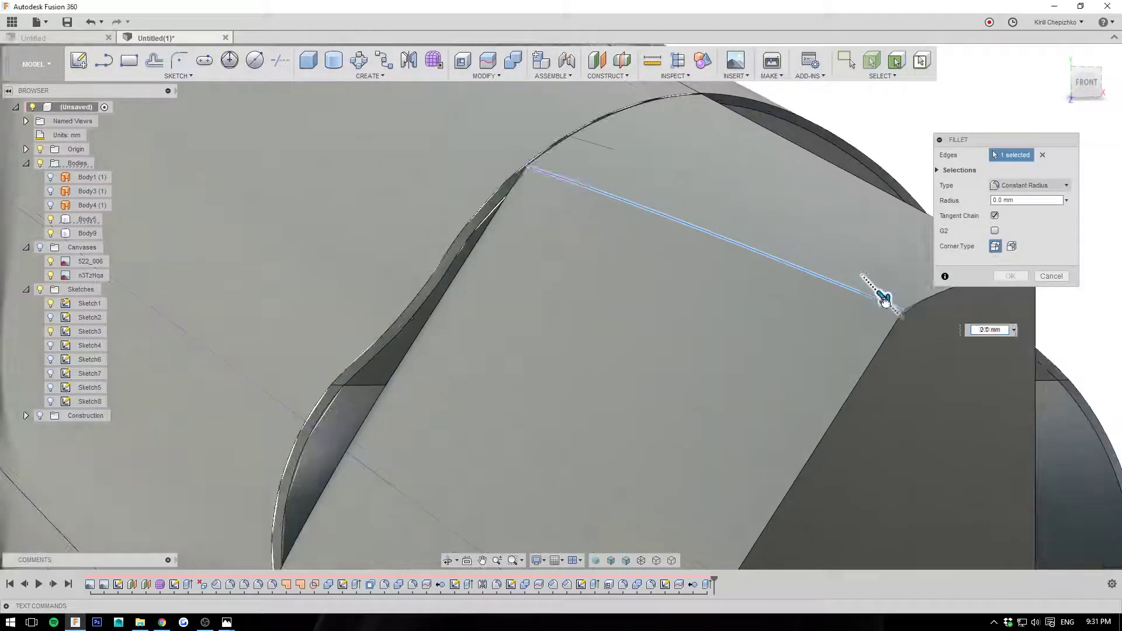
{"action": "left_click_drag", "start_coordinate": [885, 303], "coordinate": [889, 306]}
{"action": "scroll", "coordinate": [729, 260], "scroll_direction": "down", "scroll_amount": 4}
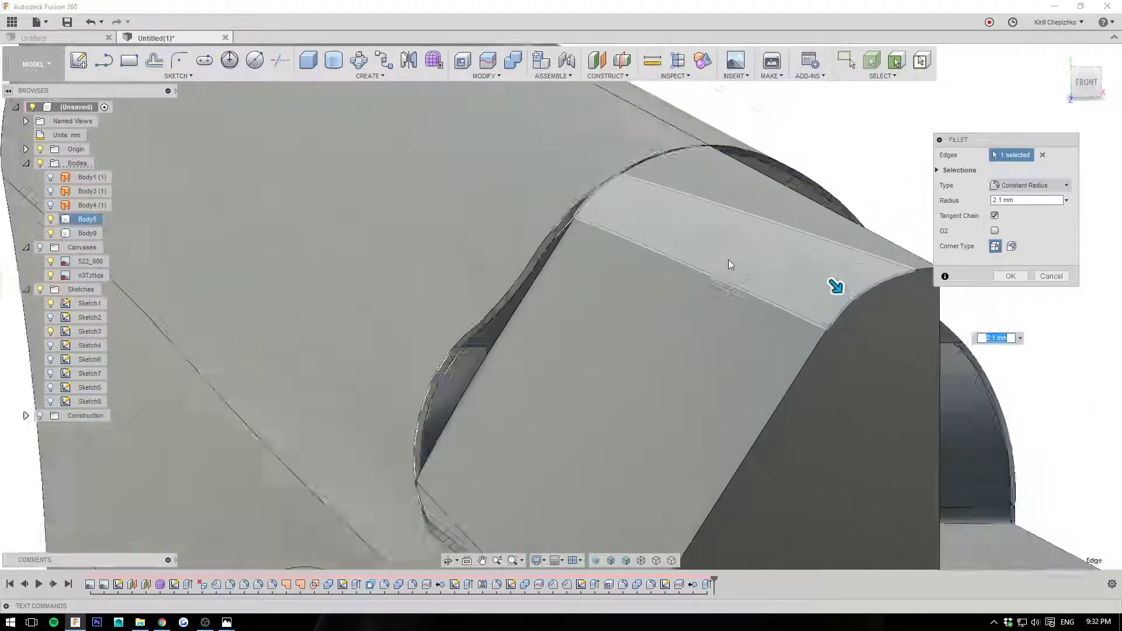
{"action": "middle_click_drag", "start_coordinate": [685, 323], "coordinate": [664, 221]}
{"action": "left_click", "coordinate": [1010, 276]}
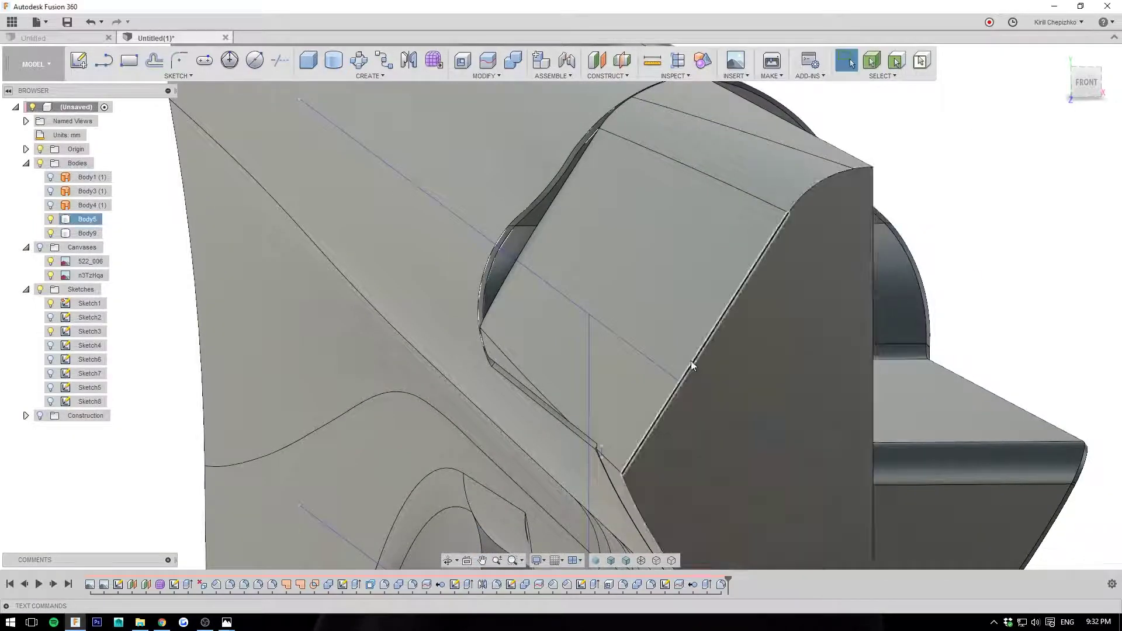
Fillet the lower long edge of the angled cut face on the front receiver half with a 2.0 mm radius.
{"action": "scroll", "coordinate": [591, 271], "scroll_direction": "up", "scroll_amount": 5}
{"action": "right_click", "coordinate": [614, 267]}
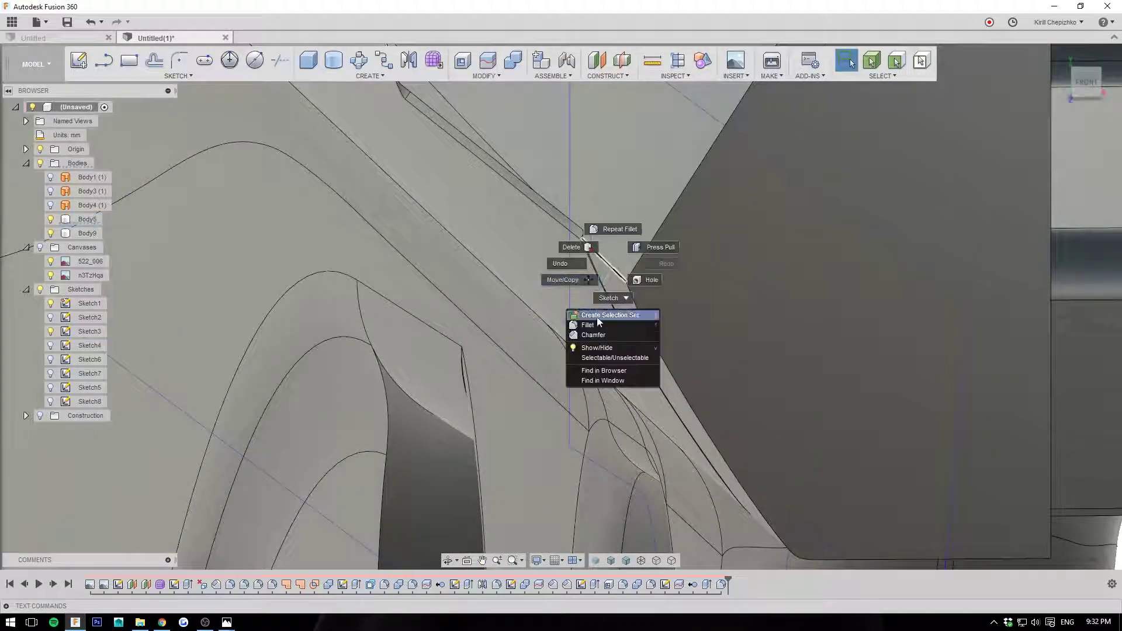
{"action": "left_click", "coordinate": [597, 317]}
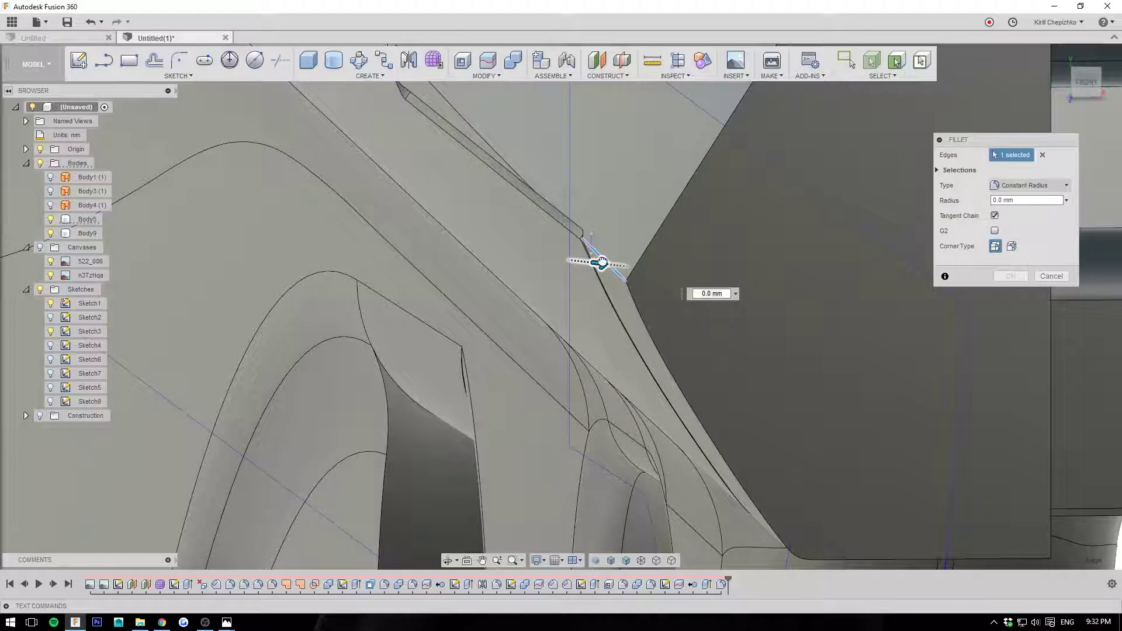
{"action": "left_click_drag", "start_coordinate": [604, 262], "coordinate": [618, 264]}
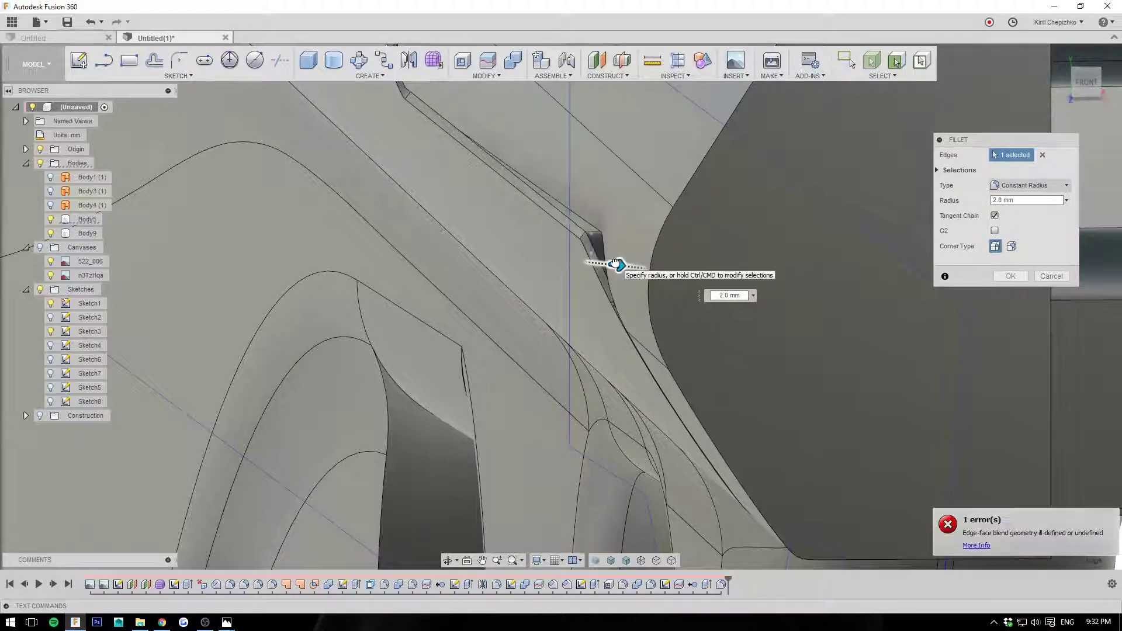
{"action": "scroll", "coordinate": [613, 264], "scroll_direction": "down", "scroll_amount": 4}
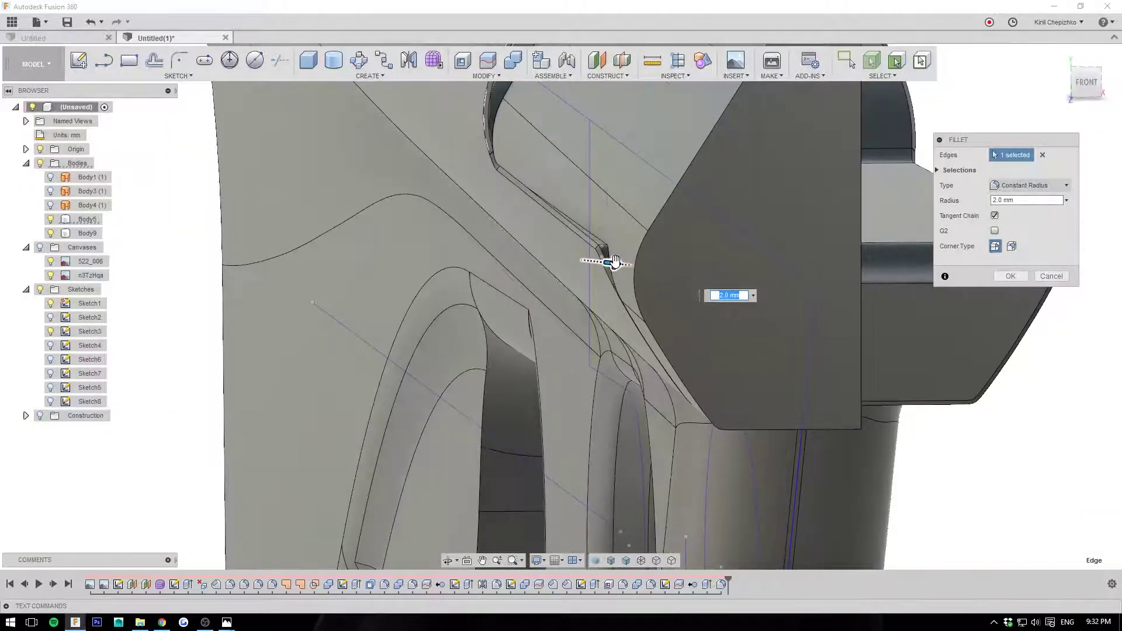
{"action": "middle_click_drag", "start_coordinate": [531, 254], "coordinate": [573, 265], "text": "shift"}
{"action": "middle_click_drag", "start_coordinate": [560, 307], "coordinate": [789, 327], "text": "shift"}
{"action": "middle_click_drag", "start_coordinate": [608, 345], "coordinate": [673, 363], "text": "shift"}
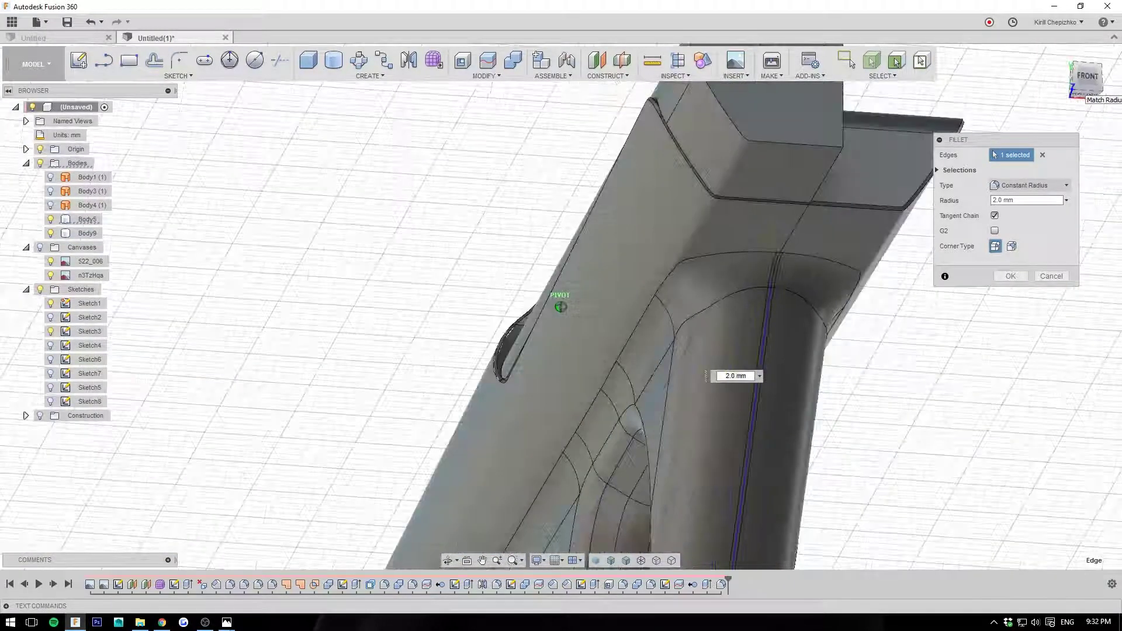
{"action": "scroll", "coordinate": [673, 363], "scroll_direction": "down", "scroll_amount": 5}
{"action": "left_click", "coordinate": [1063, 94]}
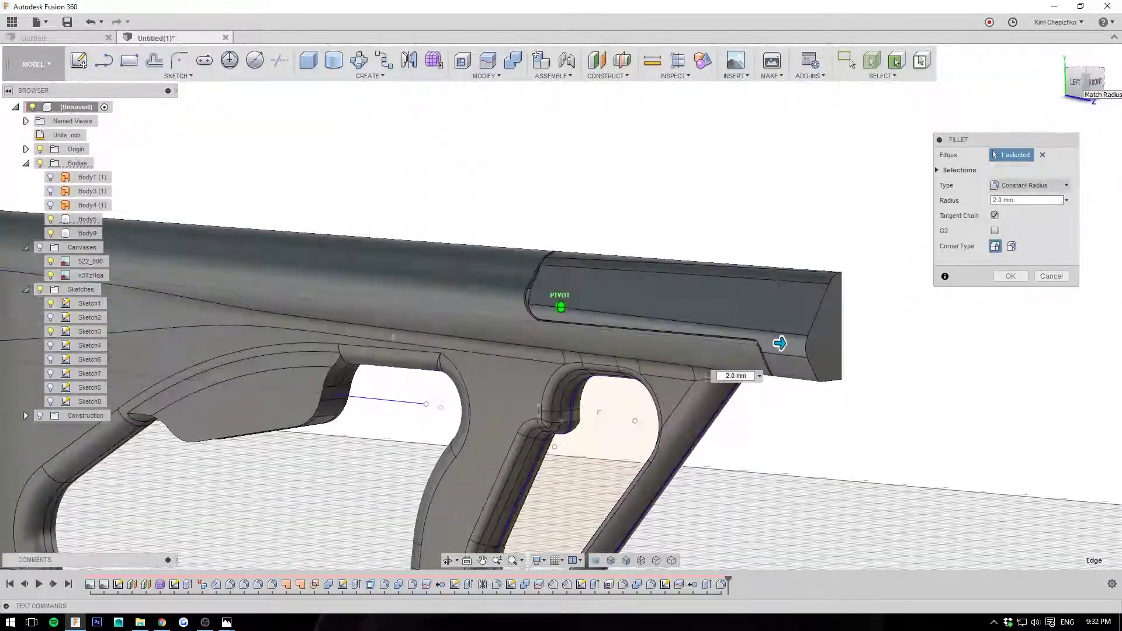
{"action": "mouse_move", "coordinate": [780, 343]}
{"action": "middle_mouse_down", "text": "shift"}
{"action": "mouse_move", "coordinate": [671, 323]}
{"action": "mouse_move", "coordinate": [801, 346]}
{"action": "mouse_move", "coordinate": [747, 328]}
{"action": "mouse_move", "coordinate": [726, 293]}
{"action": "mouse_move", "coordinate": [658, 304]}
{"action": "middle_mouse_up", "text": "shift"}
{"action": "left_click_drag", "start_coordinate": [1073, 82], "coordinate": [1092, 77]}
{"action": "left_click", "coordinate": [1081, 81]}
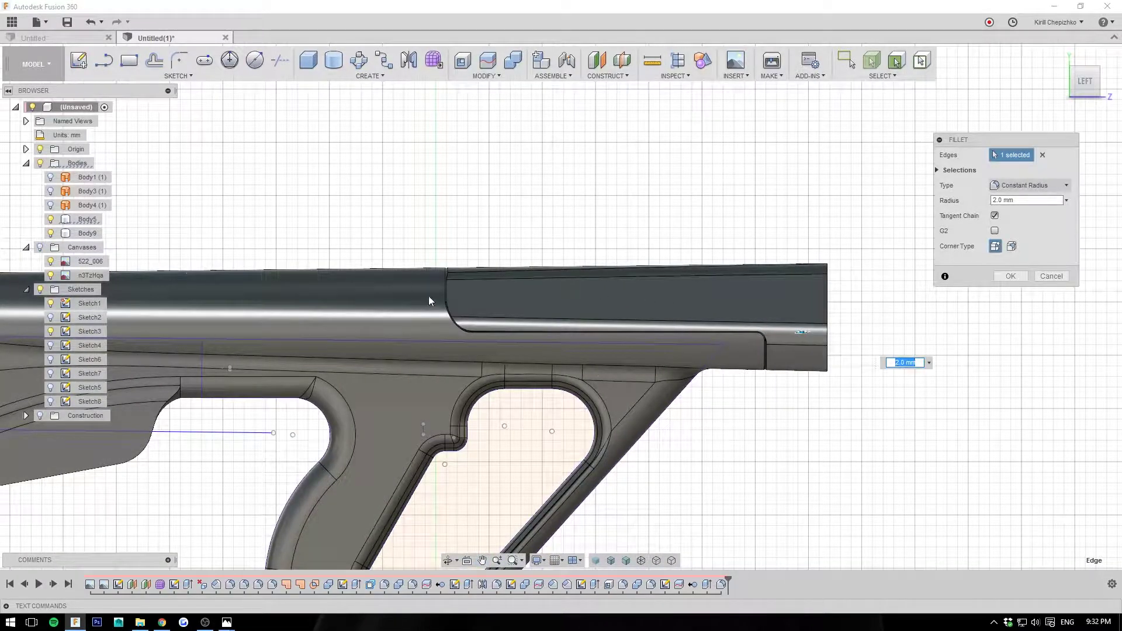
{"action": "scroll", "coordinate": [429, 302], "scroll_direction": "down", "scroll_amount": 3}
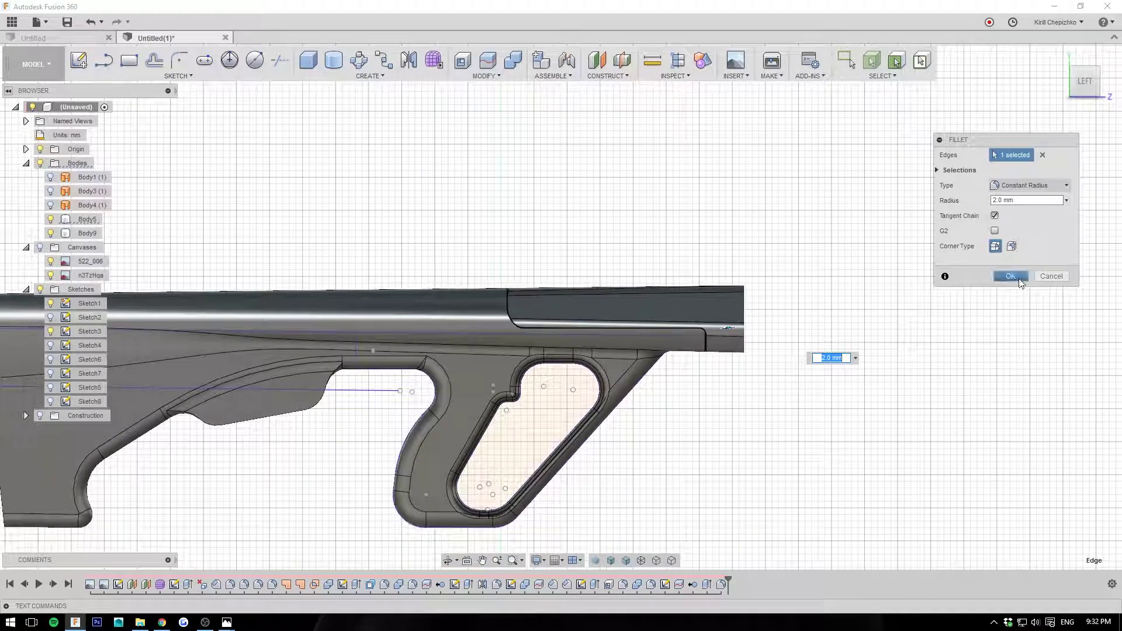
{"action": "left_click", "coordinate": [1019, 280]}
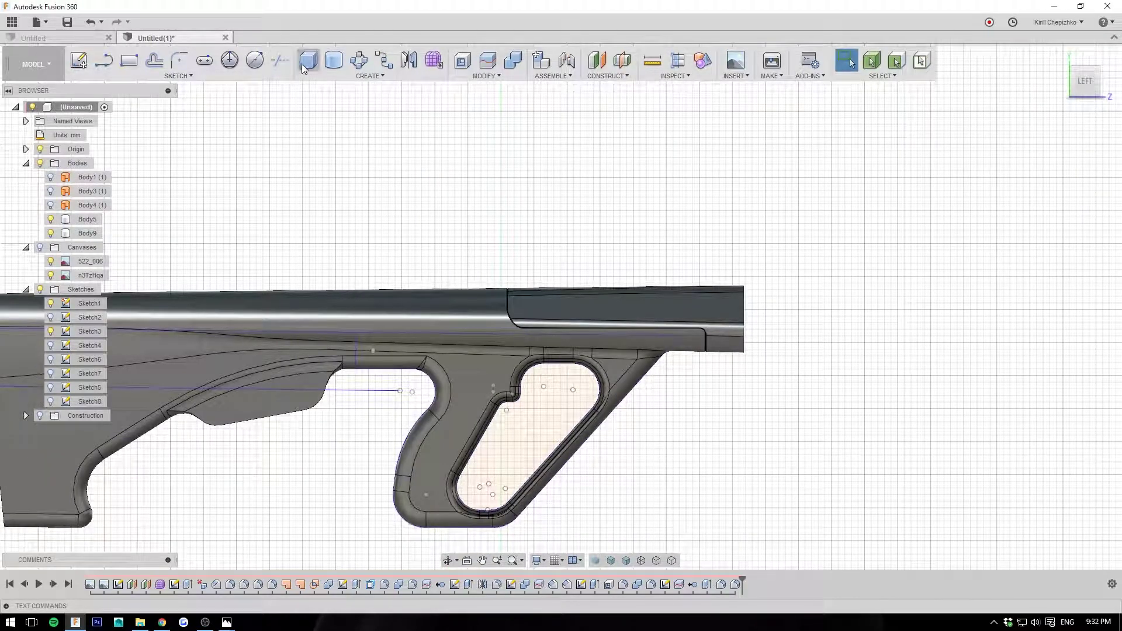
Draw a 56.5 by 18 mm box base in the side-view plane above the front receiver, its lower edge just overlapping the receiver's top.
{"action": "left_click", "coordinate": [129, 60]}
{"action": "left_click", "coordinate": [467, 399]}
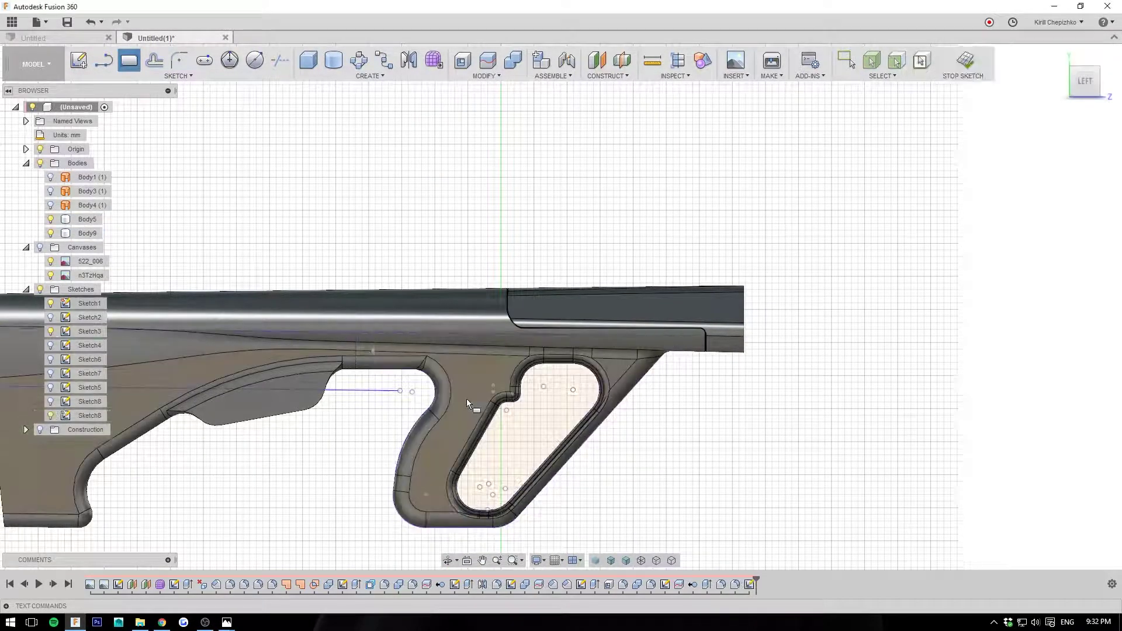
{"action": "left_click", "coordinate": [409, 185]}
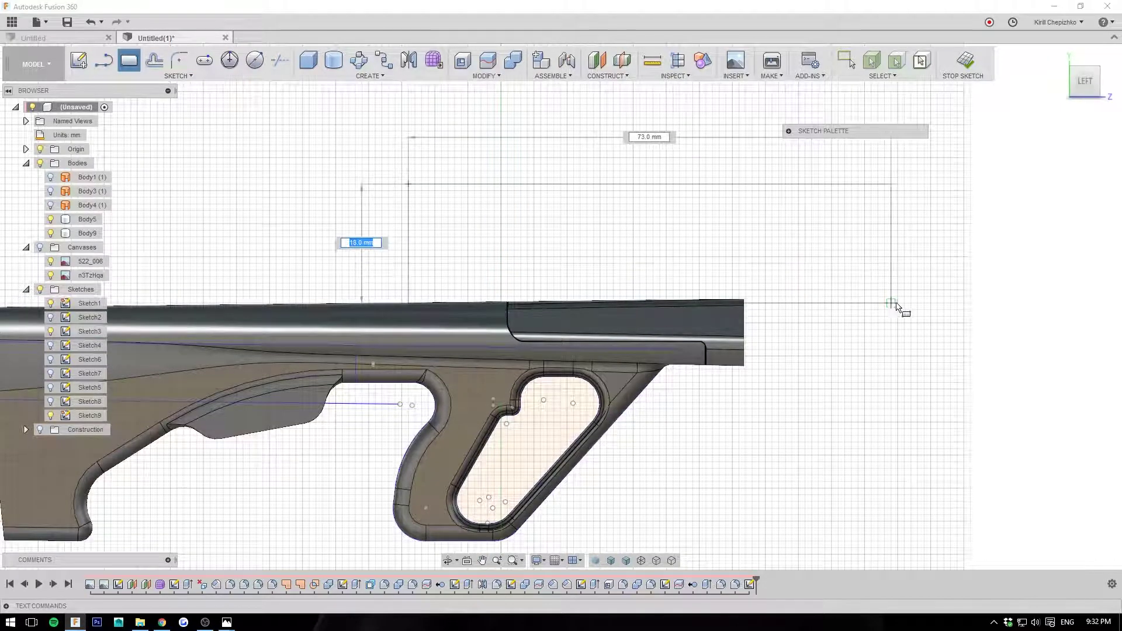
{"action": "scroll", "coordinate": [859, 307], "scroll_direction": "up", "scroll_amount": 5}
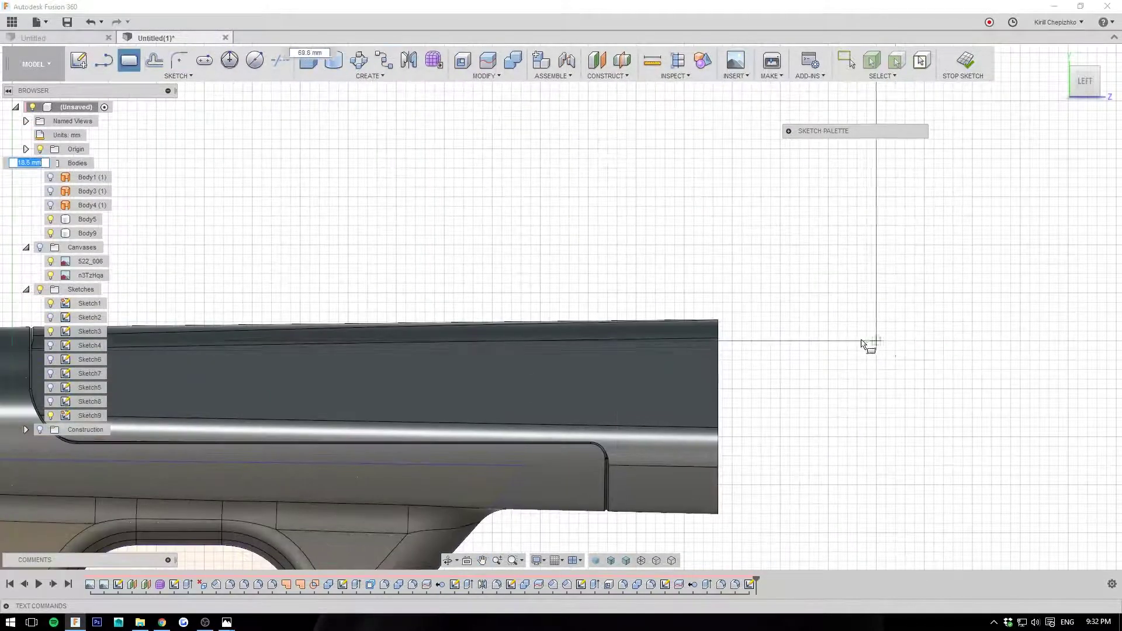
{"action": "middle_click_drag", "start_coordinate": [862, 345], "coordinate": [1101, 335]}
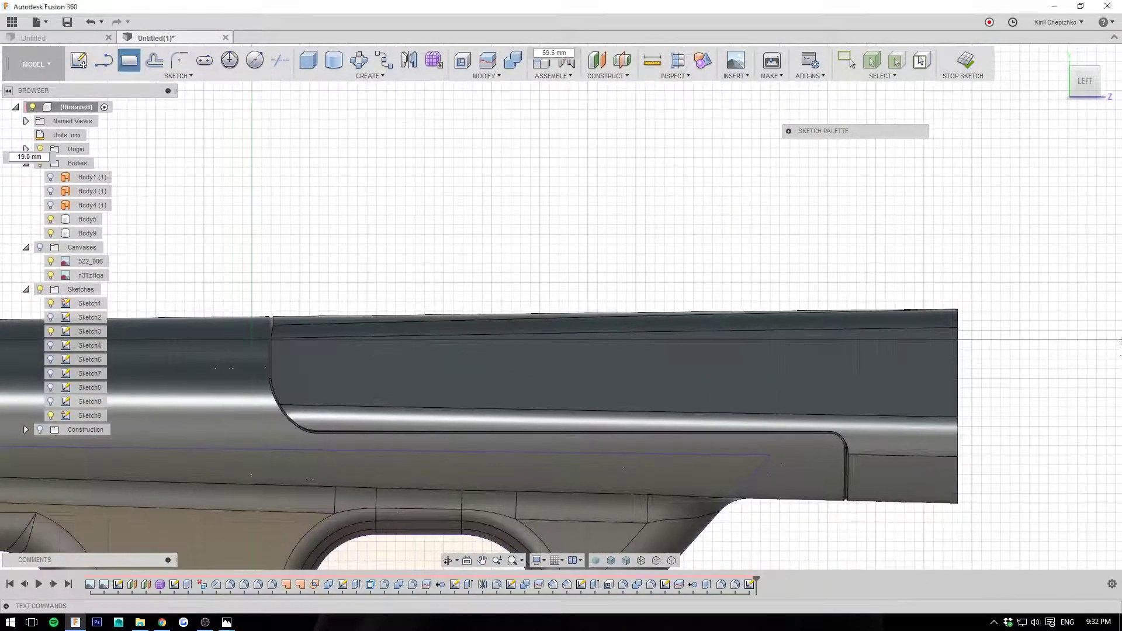
{"action": "left_click", "coordinate": [1069, 320]}
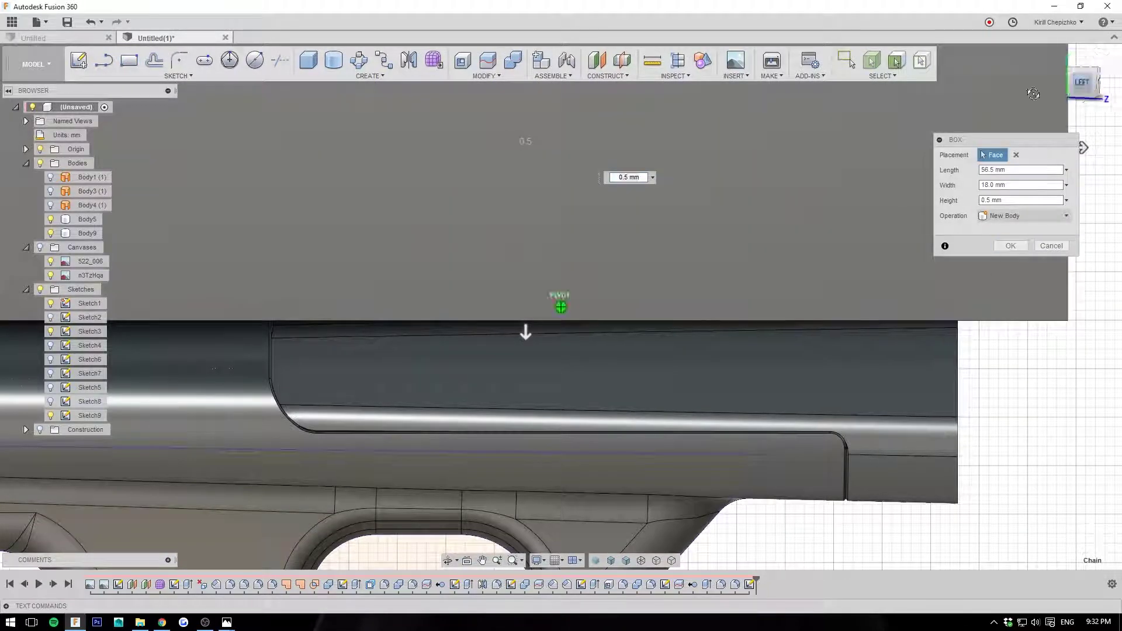
Set the box height to -21 mm as a cut that trims the front receiver's top, excluding Body9 from the cut.
{"action": "middle_click_drag", "start_coordinate": [558, 303], "coordinate": [590, 202], "text": "shift"}
{"action": "left_click_drag", "start_coordinate": [579, 148], "coordinate": [858, 237]}
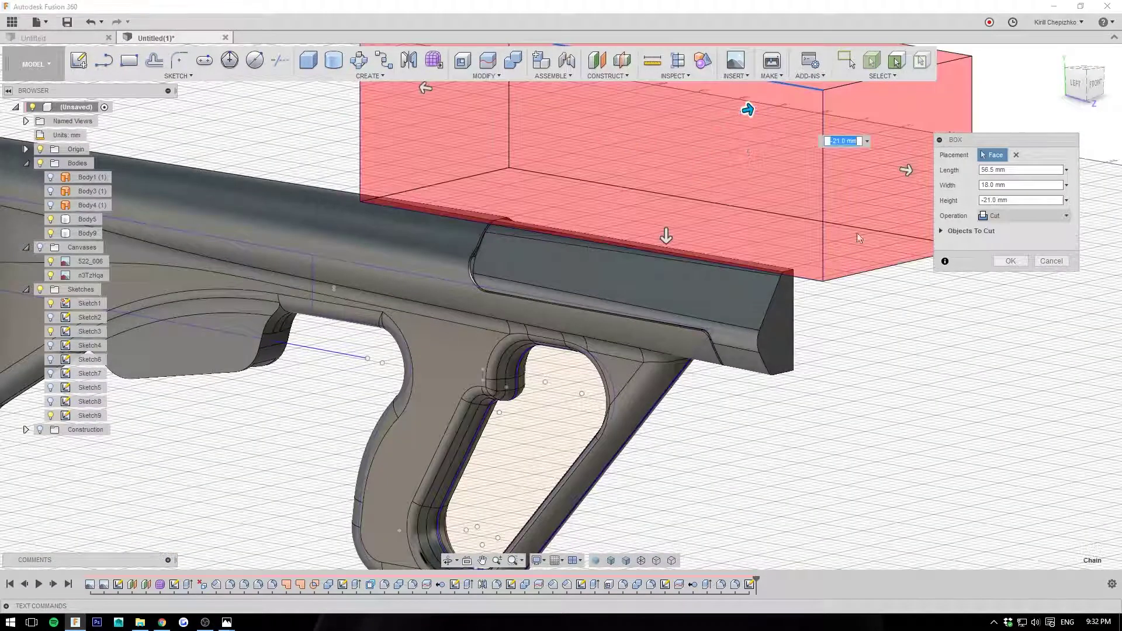
{"action": "left_click", "coordinate": [941, 231]}
{"action": "left_click", "coordinate": [945, 262]}
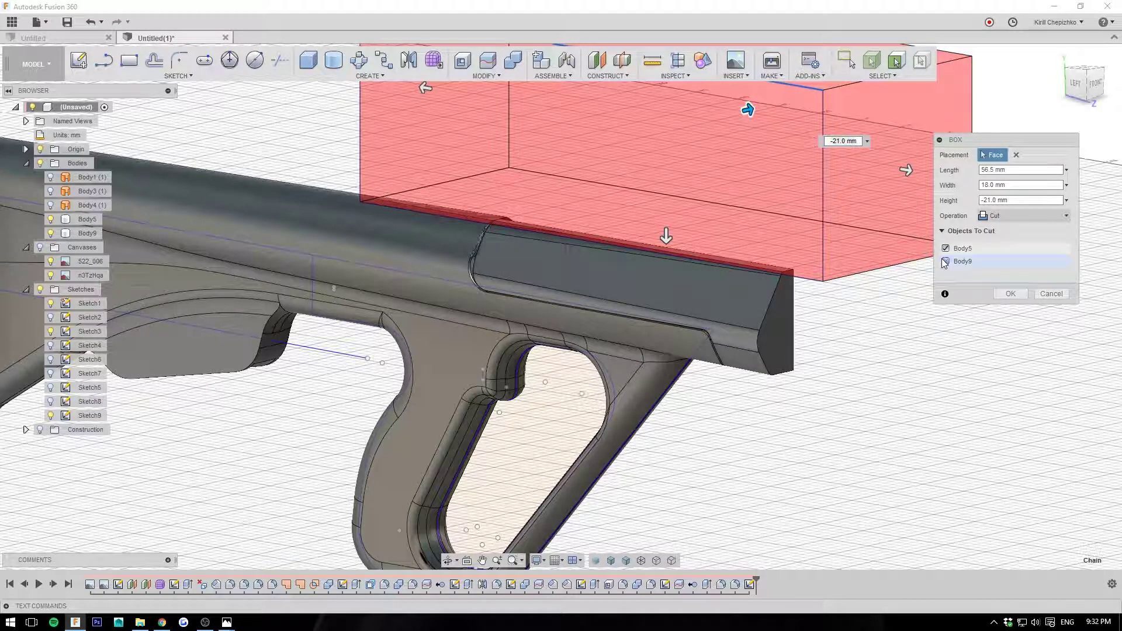
{"action": "left_click", "coordinate": [1010, 295]}
Fillet the long edge between the front receiver's trimmed flat top and its curved side with a 0.8 mm radius.
{"action": "scroll", "coordinate": [745, 244], "scroll_direction": "up", "scroll_amount": 3}
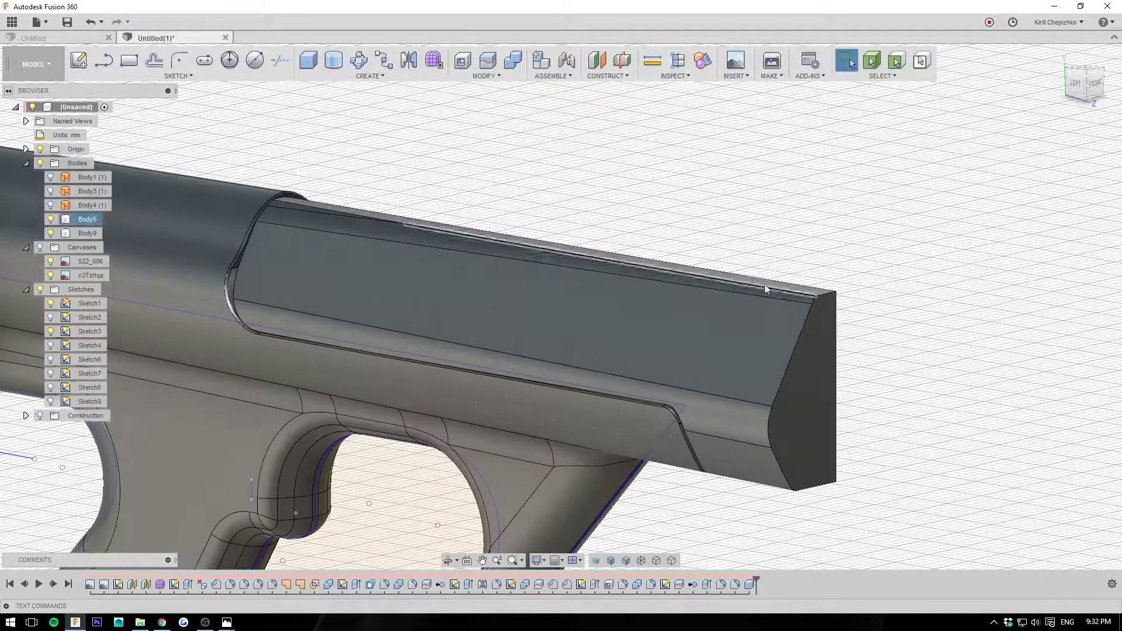
{"action": "right_click", "coordinate": [767, 289]}
{"action": "left_click", "coordinate": [754, 350]}
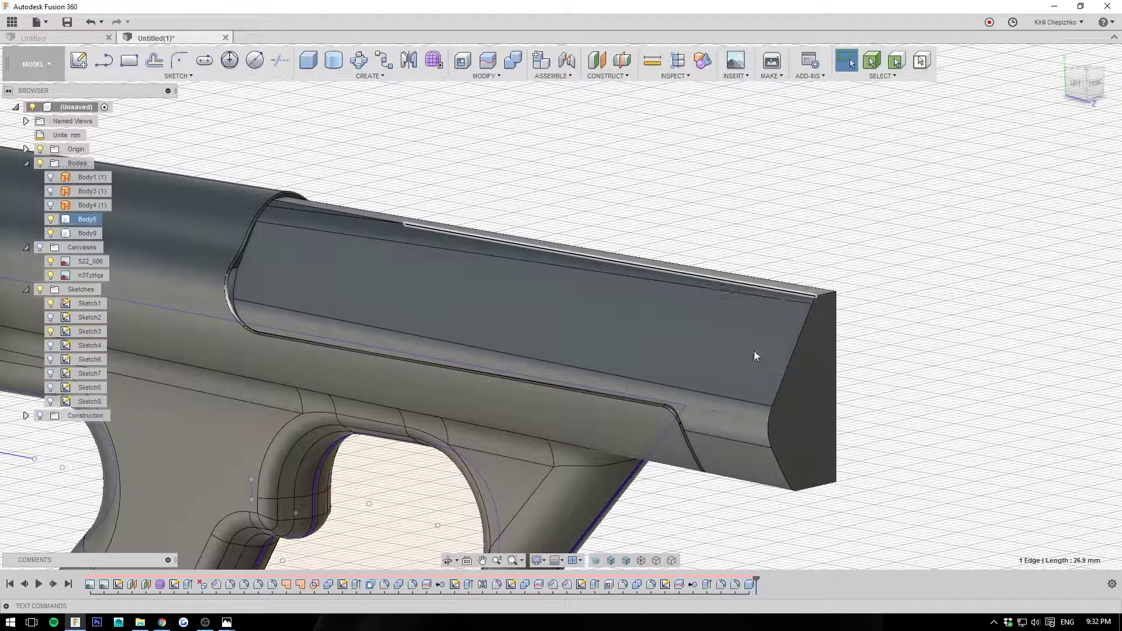
{"action": "scroll", "coordinate": [766, 291], "scroll_direction": "up", "scroll_amount": 3}
{"action": "mouse_move", "coordinate": [777, 278]}
{"action": "left_mouse_down"}
{"action": "mouse_move", "coordinate": [781, 287]}
{"action": "mouse_move", "coordinate": [779, 275]}
{"action": "left_mouse_up"}
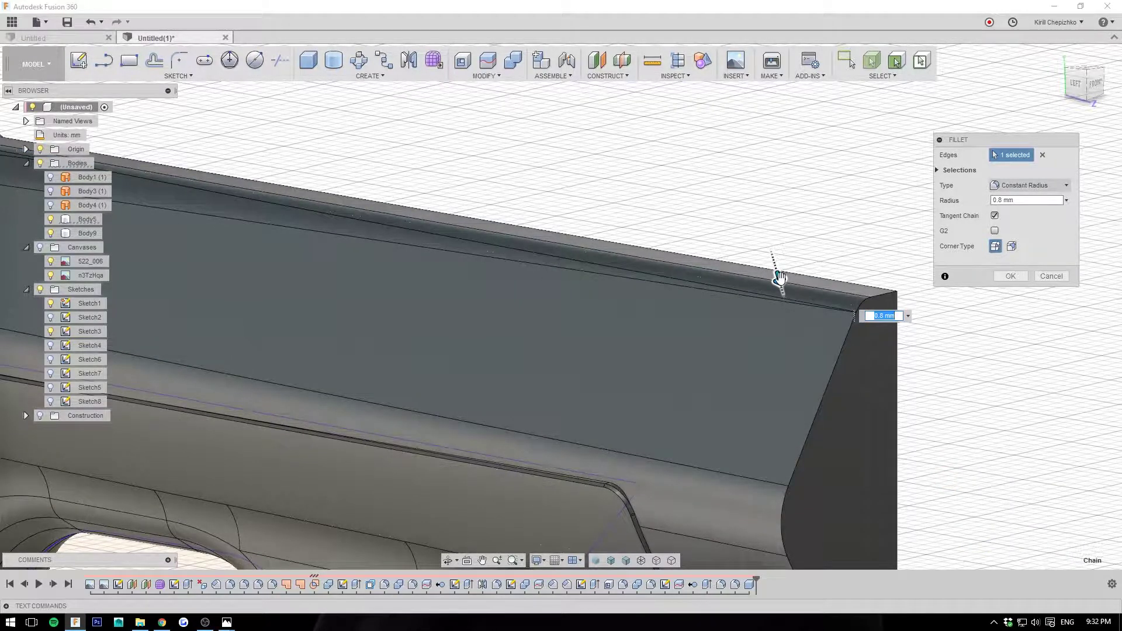
{"action": "scroll", "coordinate": [779, 276], "scroll_direction": "down", "scroll_amount": 2}
{"action": "scroll", "coordinate": [777, 272], "scroll_direction": "up", "scroll_amount": 6}
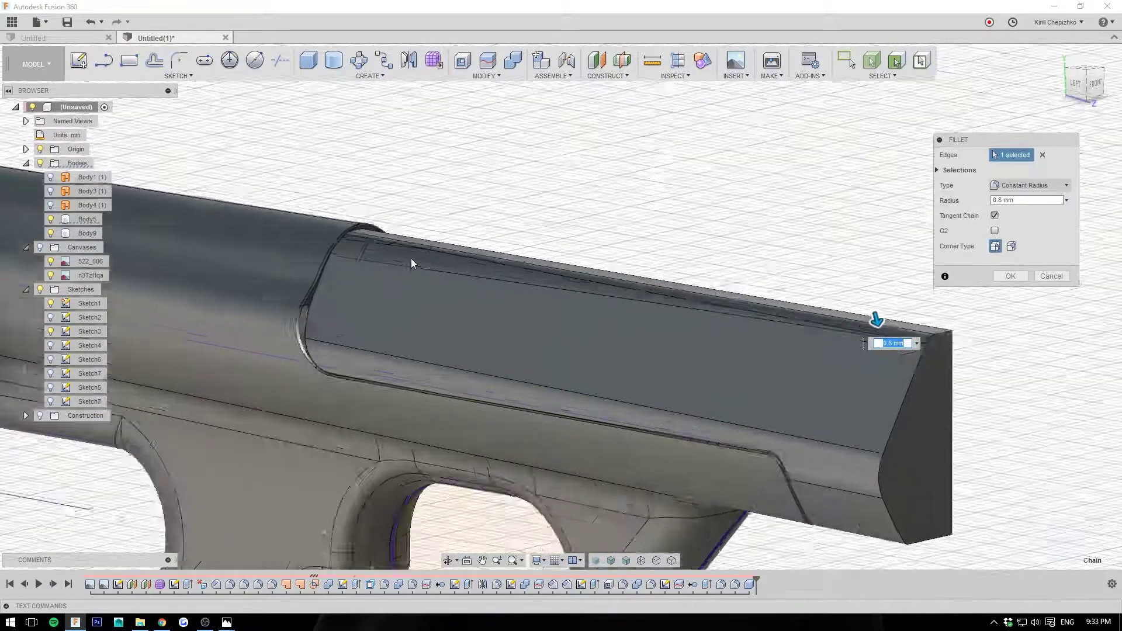
{"action": "scroll", "coordinate": [199, 190], "scroll_direction": "down", "scroll_amount": 5}
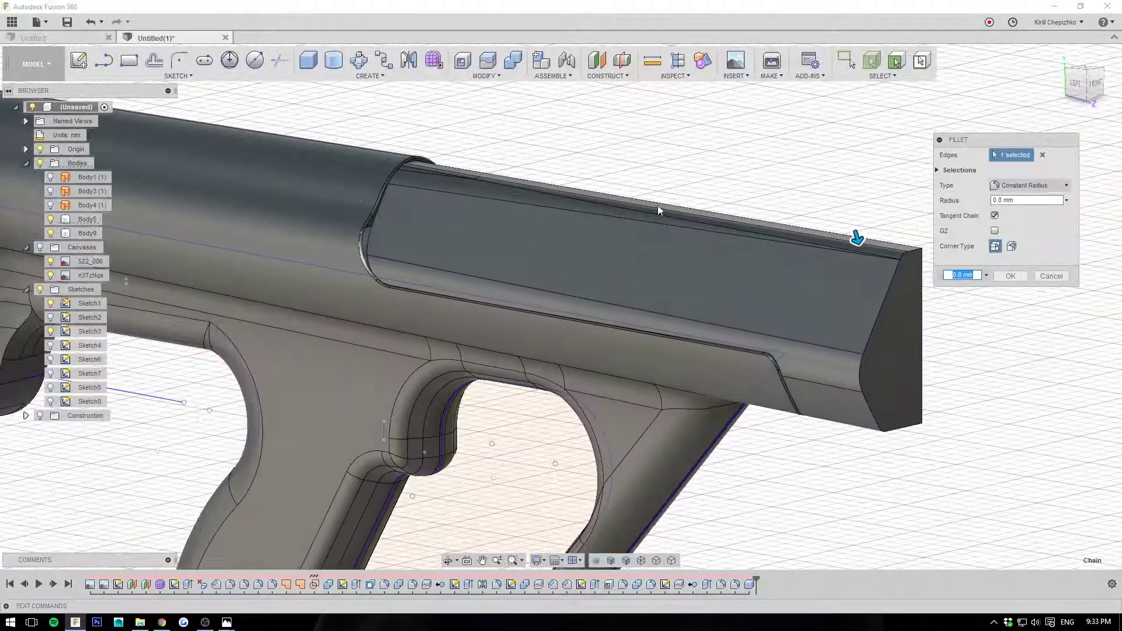
{"action": "scroll", "coordinate": [659, 210], "scroll_direction": "down", "scroll_amount": 1}
{"action": "mouse_move", "coordinate": [1079, 88]}
{"action": "left_mouse_down"}
{"action": "mouse_move", "coordinate": [1031, 76]}
{"action": "mouse_move", "coordinate": [1085, 85]}
{"action": "left_mouse_up"}
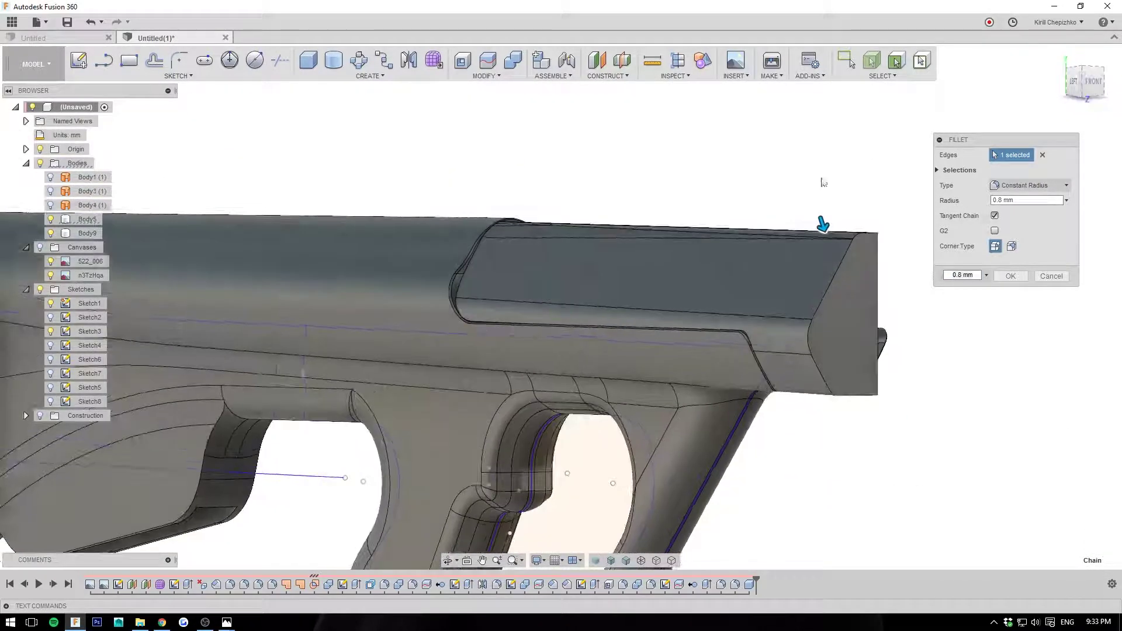
{"action": "scroll", "coordinate": [686, 97], "scroll_direction": "down", "scroll_amount": 5}
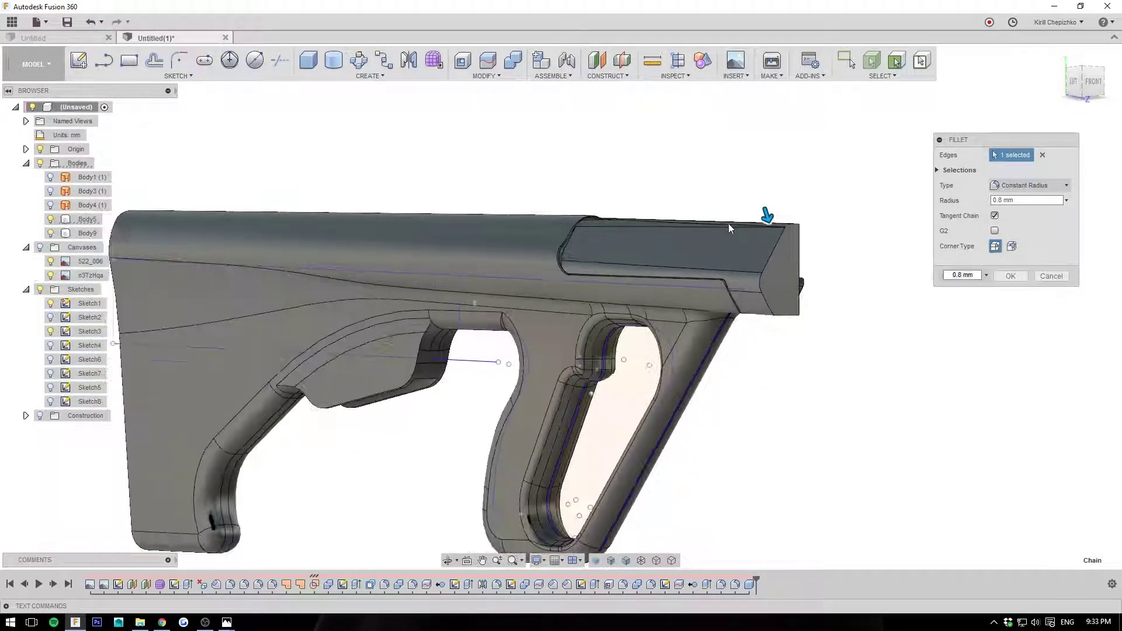
{"action": "scroll", "coordinate": [724, 153], "scroll_direction": "up", "scroll_amount": 3}
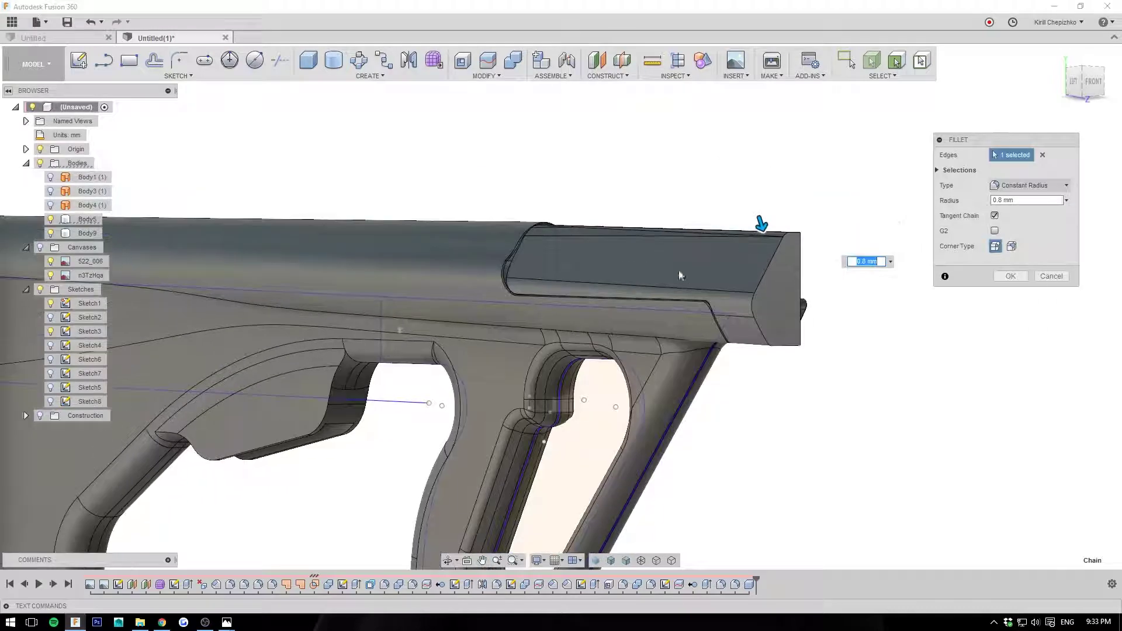
{"action": "left_click", "coordinate": [1074, 87]}
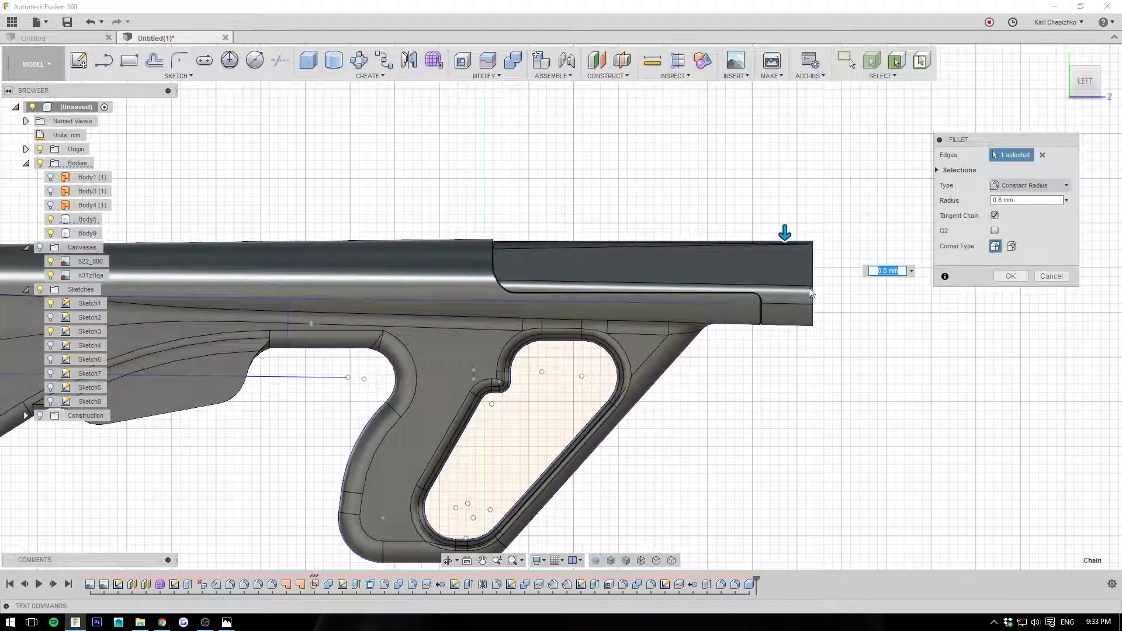
{"action": "middle_click_drag", "start_coordinate": [846, 330], "coordinate": [937, 329]}
{"action": "left_click", "coordinate": [1013, 277]}
{"action": "scroll", "coordinate": [932, 304], "scroll_direction": "down", "scroll_amount": 2}
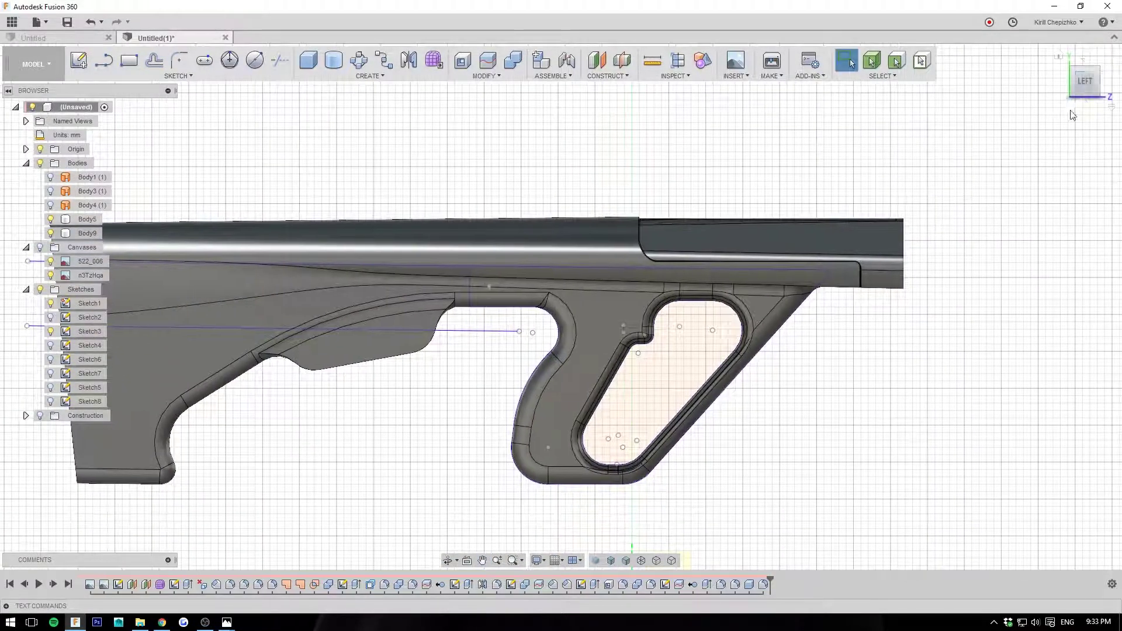
{"action": "left_click", "coordinate": [1077, 94]}
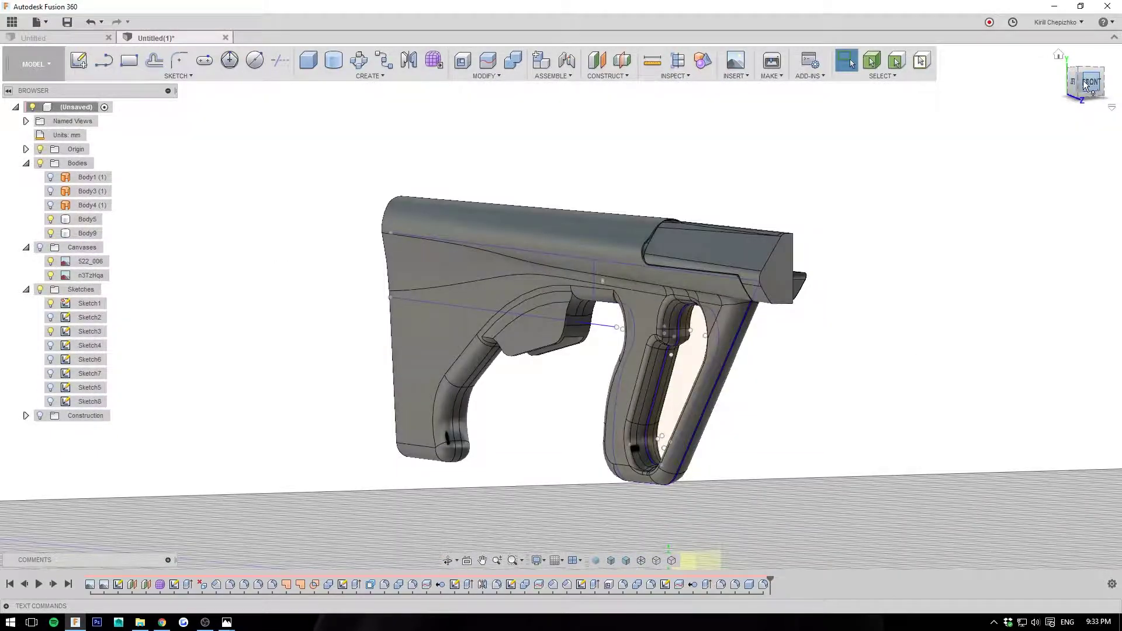
{"action": "left_click_drag", "start_coordinate": [1085, 85], "coordinate": [1103, 84]}
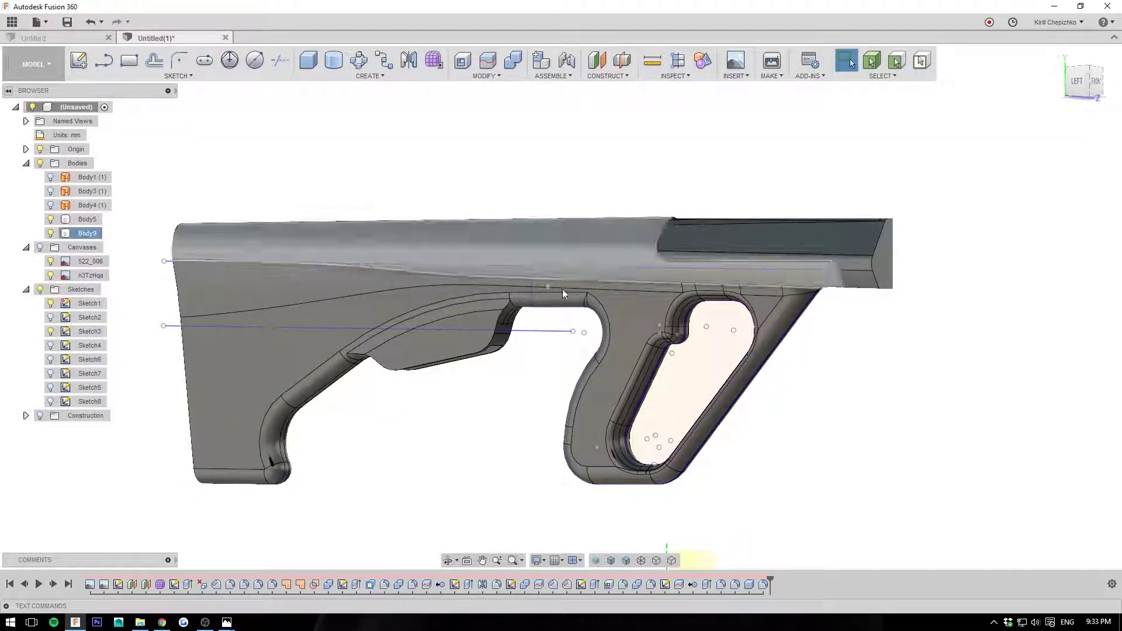
{"action": "middle_click_drag", "start_coordinate": [562, 290], "coordinate": [642, 335]}
{"action": "middle_click_drag", "start_coordinate": [533, 148], "coordinate": [531, 118]}
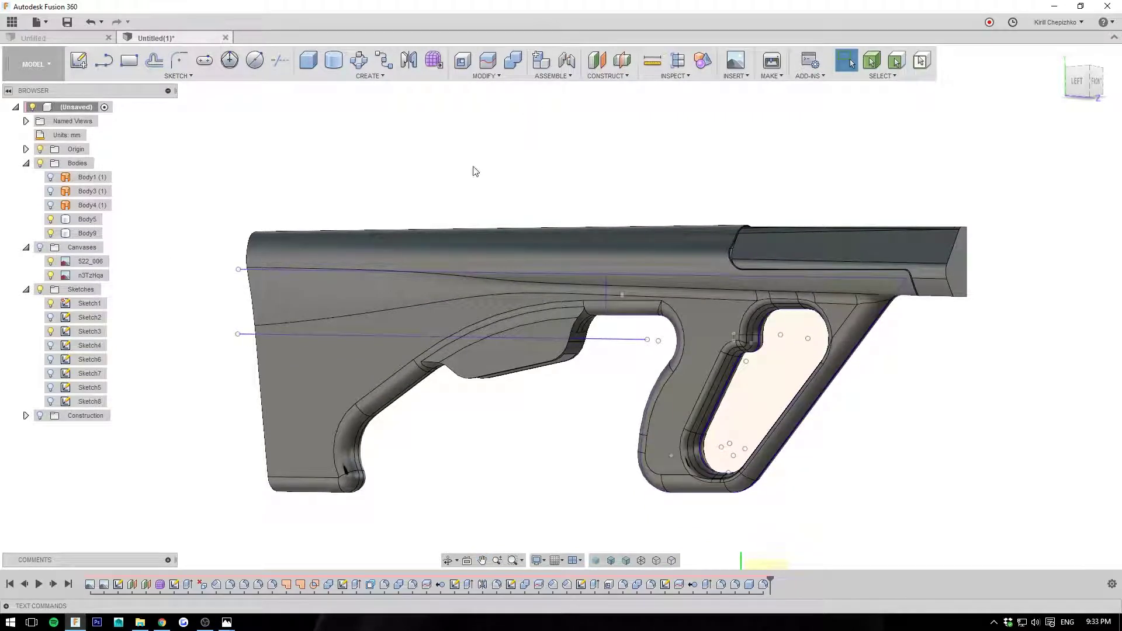
{"action": "middle_click_drag", "start_coordinate": [476, 172], "coordinate": [512, 187]}
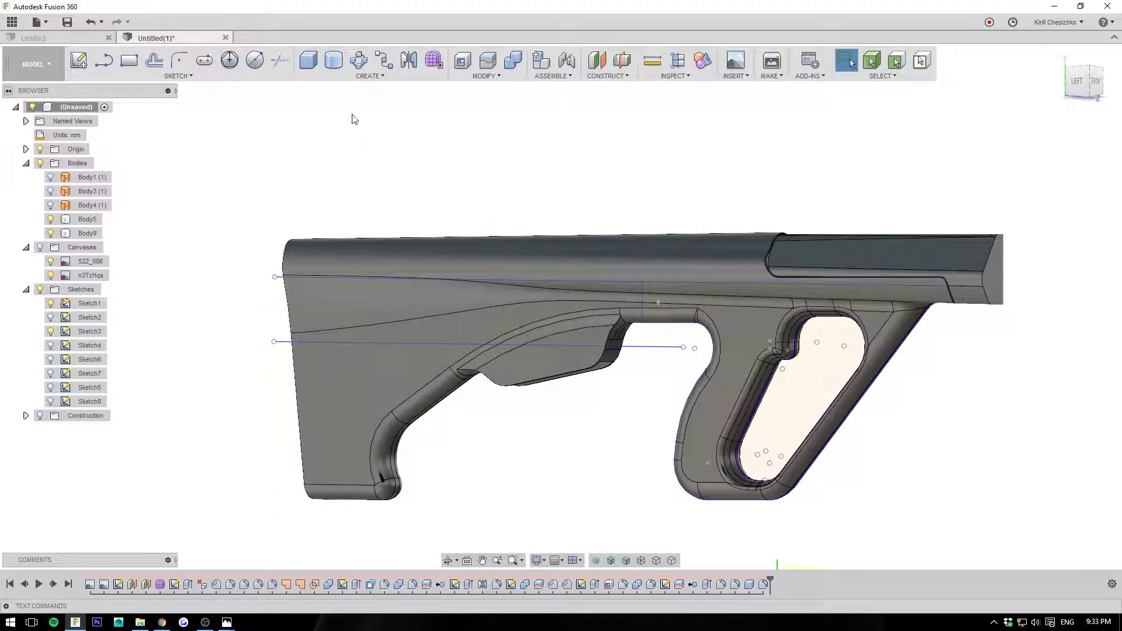
Start a sketch on the side-view origin plane with the rectangle tool ready over the rifle's stock.
{"action": "left_click", "coordinate": [1077, 81]}
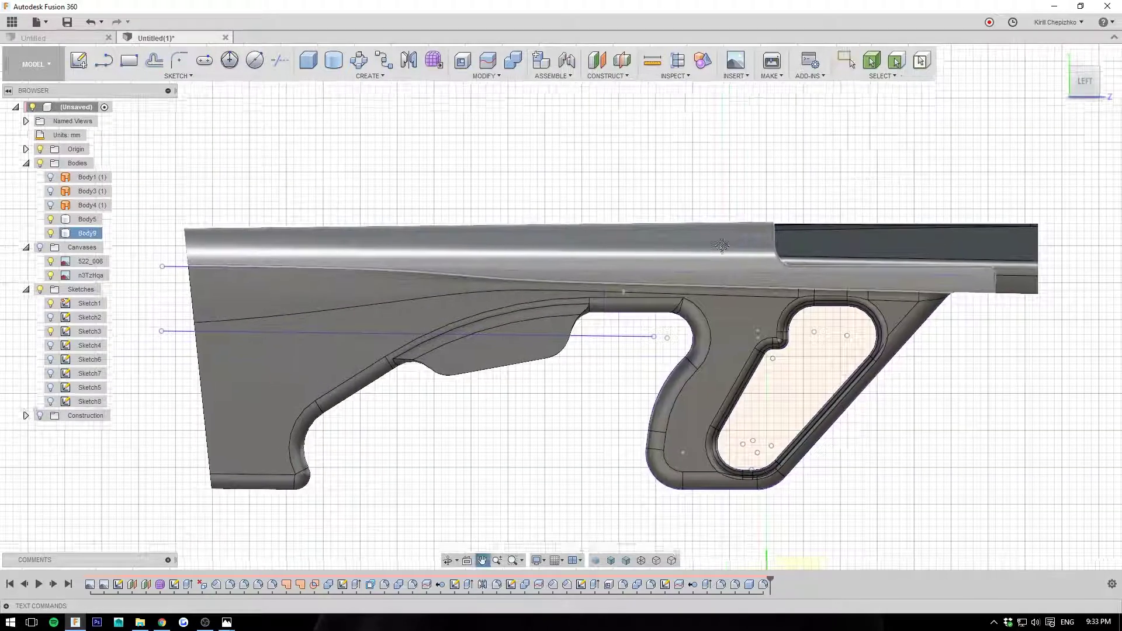
{"action": "left_click", "coordinate": [132, 68]}
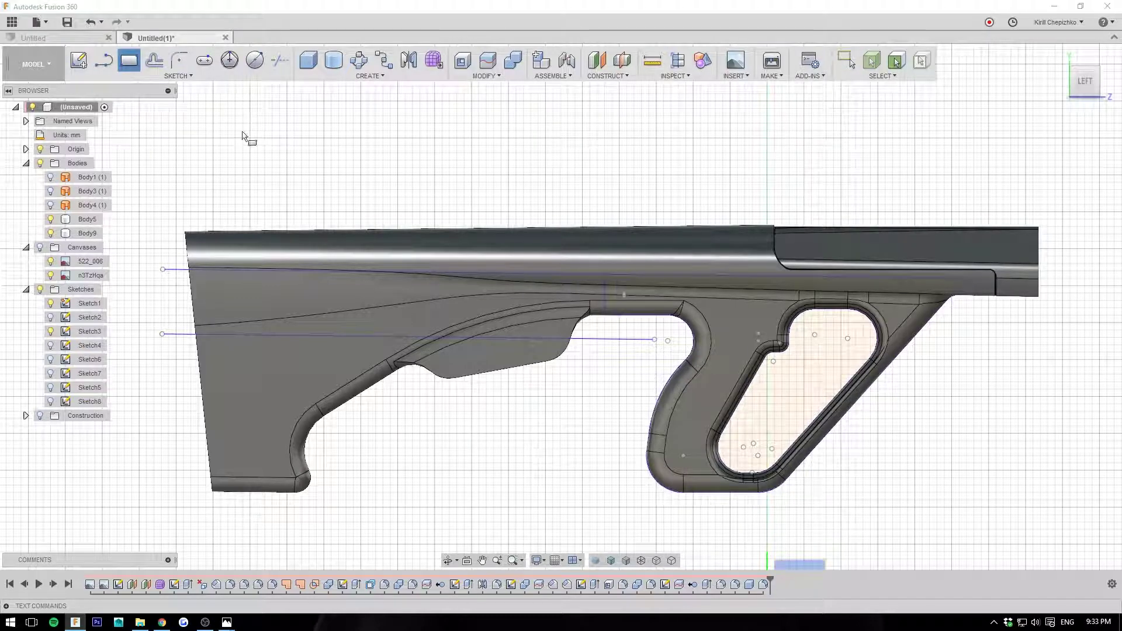
{"action": "middle_click_drag", "start_coordinate": [475, 351], "coordinate": [614, 362]}
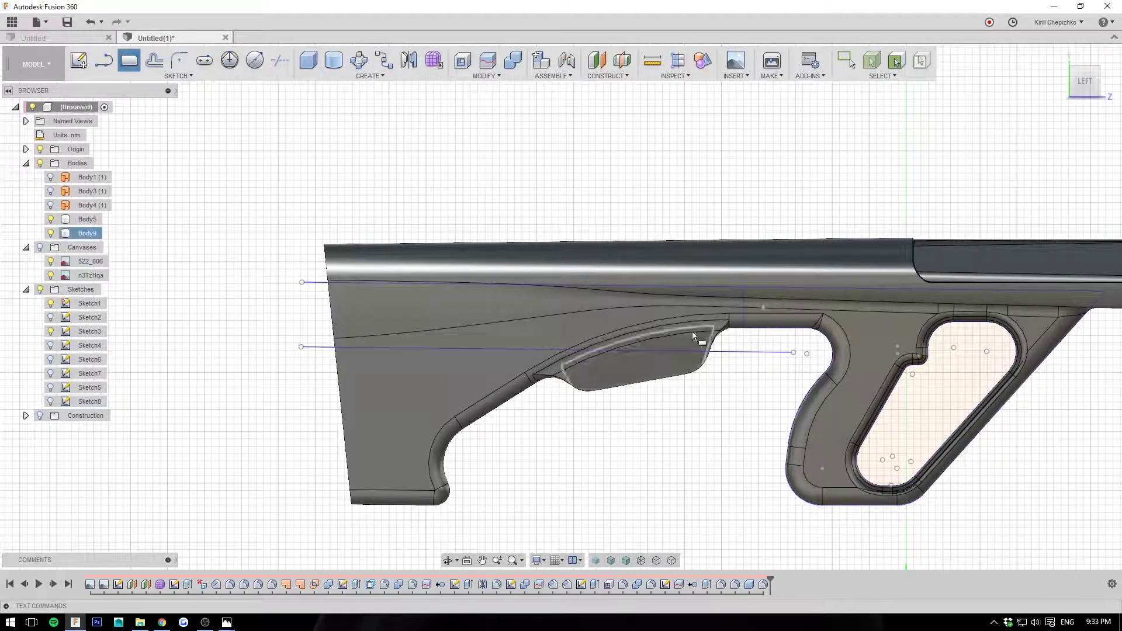
{"action": "scroll", "coordinate": [413, 383], "scroll_direction": "down", "scroll_amount": 5}
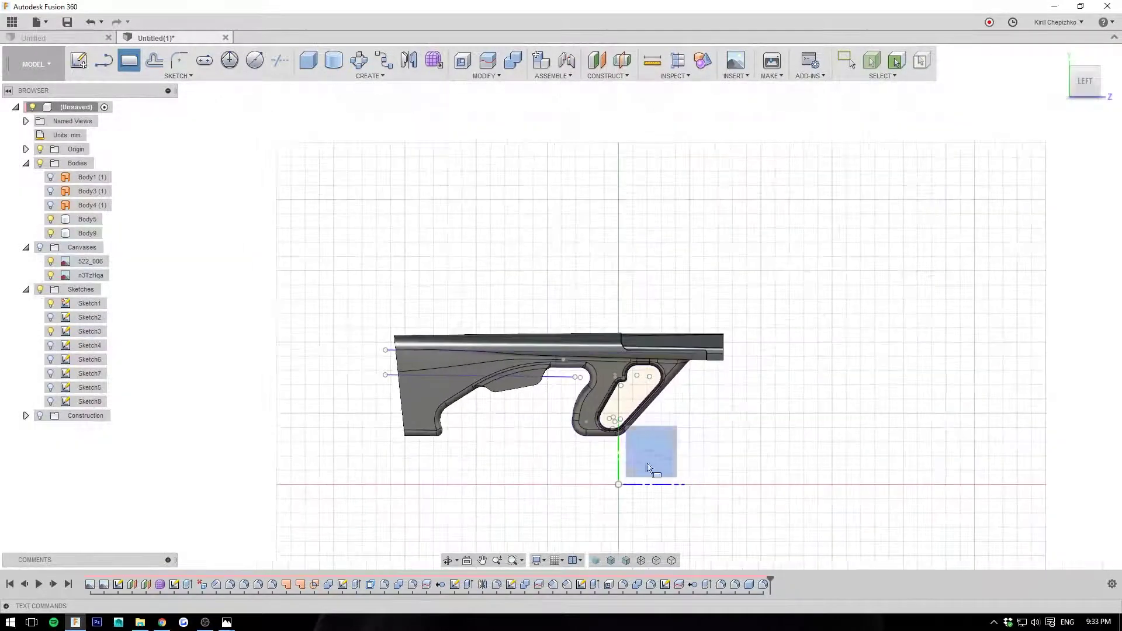
{"action": "left_click", "coordinate": [646, 451]}
{"action": "middle_click_drag", "start_coordinate": [433, 246], "coordinate": [689, 403]}
{"action": "scroll", "coordinate": [688, 404], "scroll_direction": "up", "scroll_amount": 1}
{"action": "scroll", "coordinate": [689, 405], "scroll_direction": "up", "scroll_amount": 3}
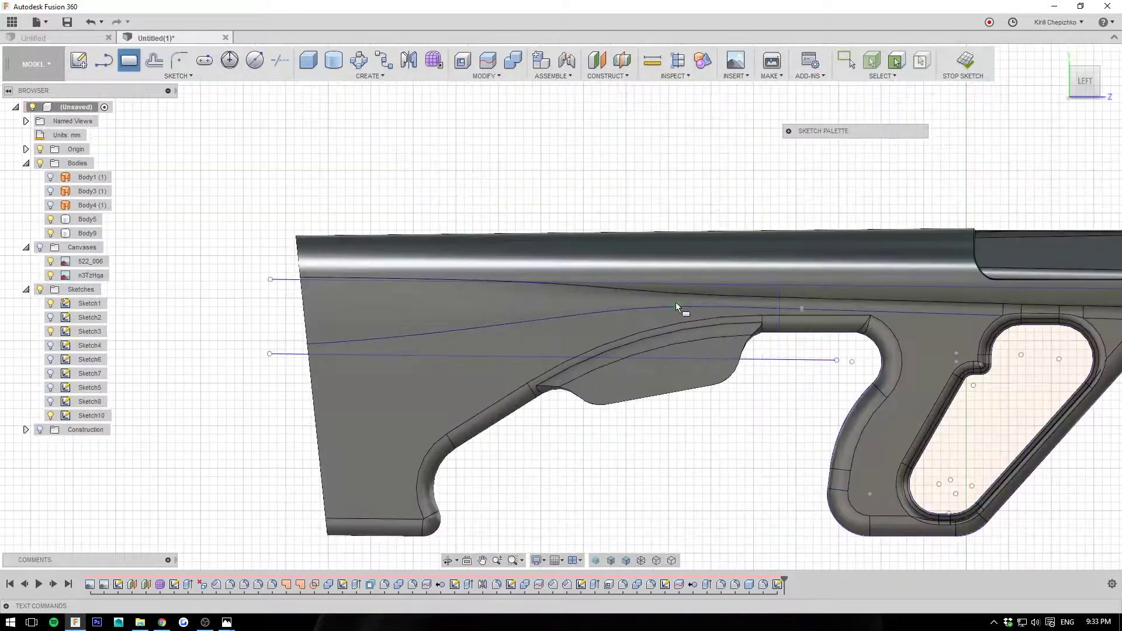
{"action": "left_click", "coordinate": [566, 255]}
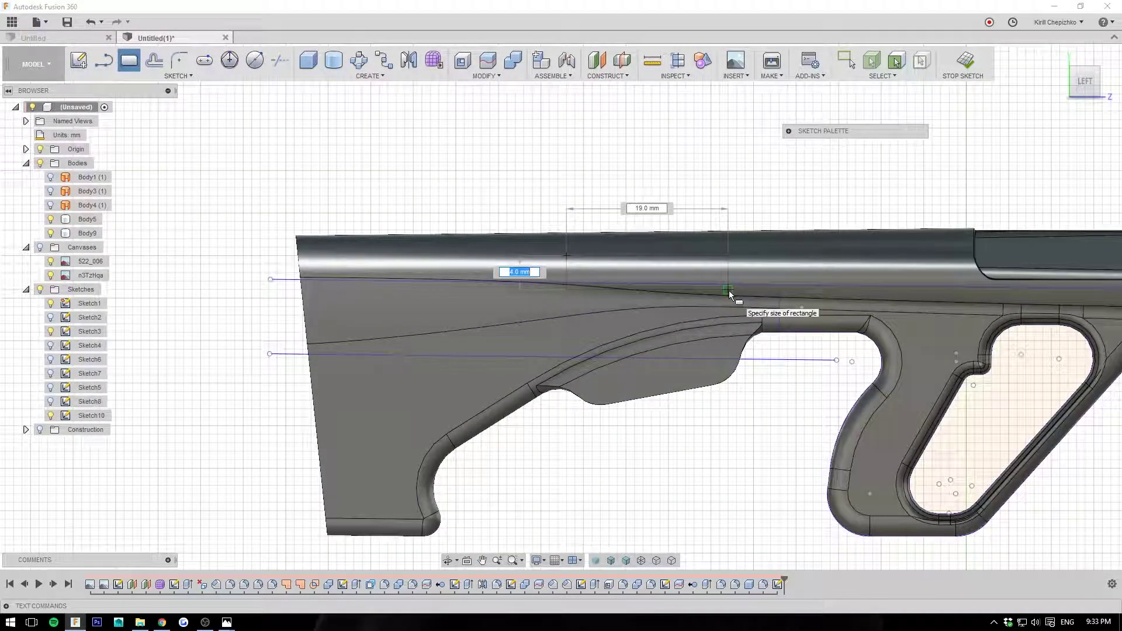
{"action": "right_click", "coordinate": [713, 266]}
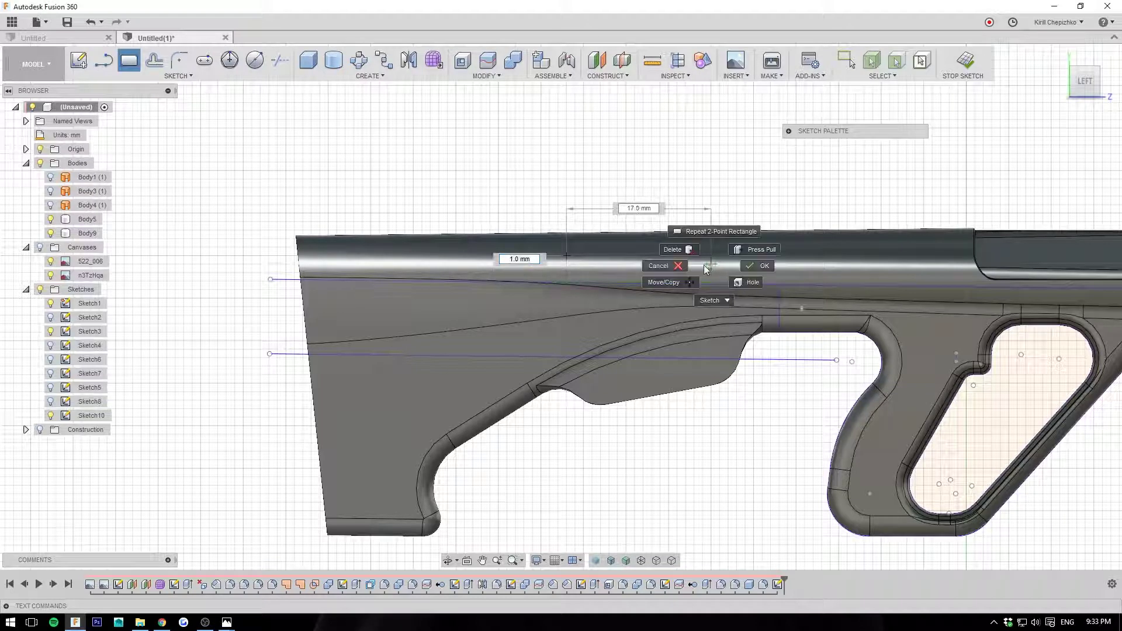
{"action": "left_click", "coordinate": [660, 266]}
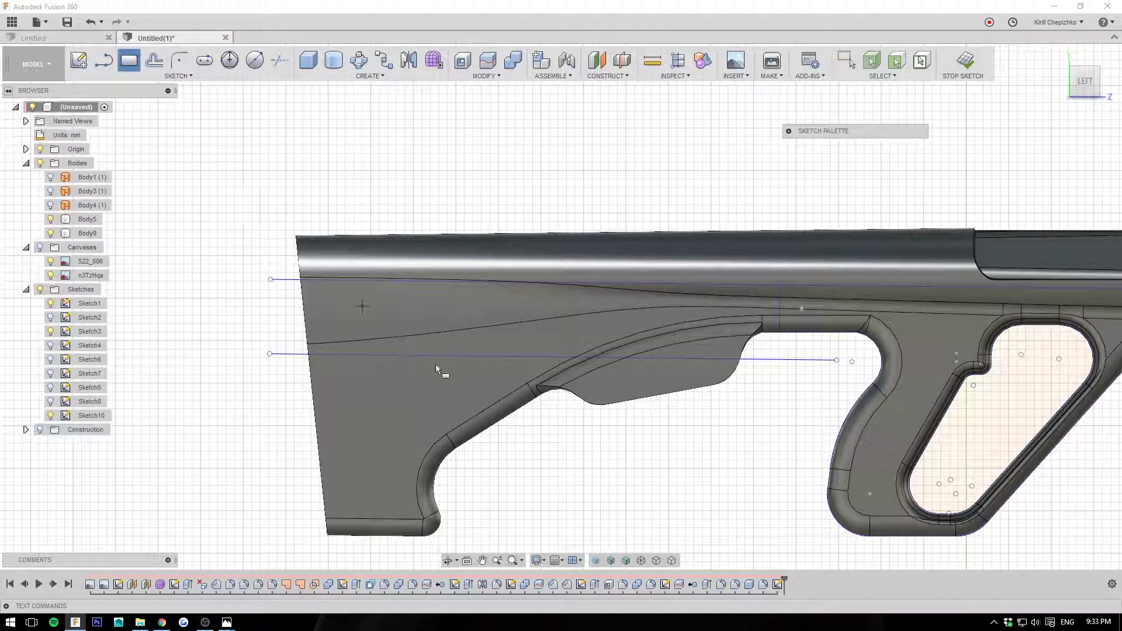
{"action": "scroll", "coordinate": [436, 368], "scroll_direction": "down", "scroll_amount": 5}
{"action": "middle_click_drag", "start_coordinate": [580, 395], "coordinate": [643, 468]}
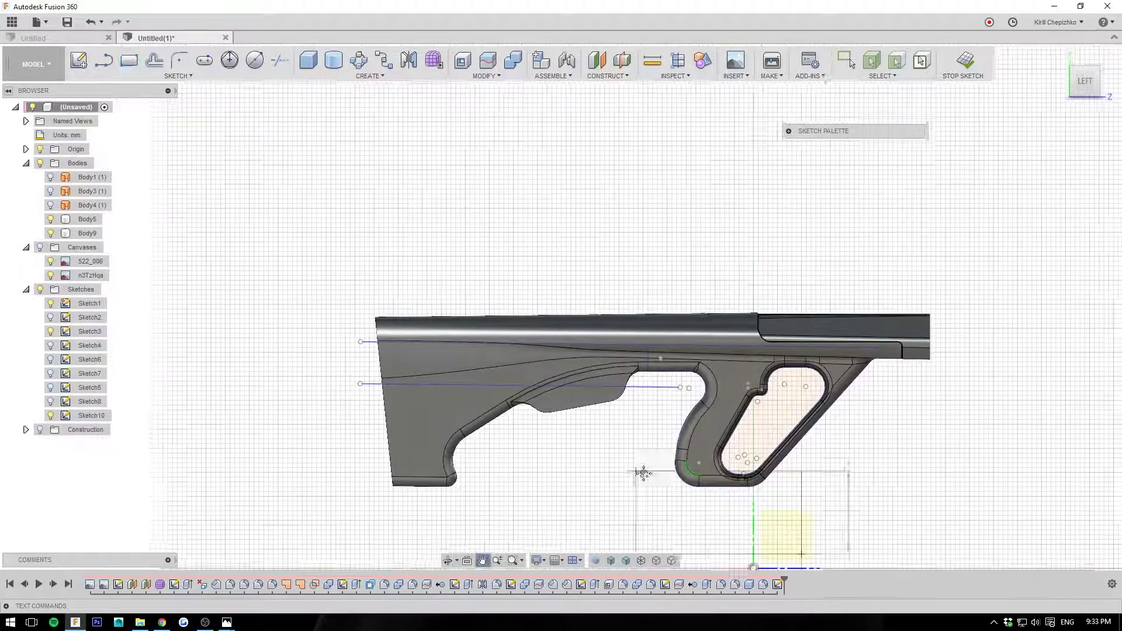
{"action": "right_click", "coordinate": [711, 503]}
{"action": "left_click", "coordinate": [657, 514]}
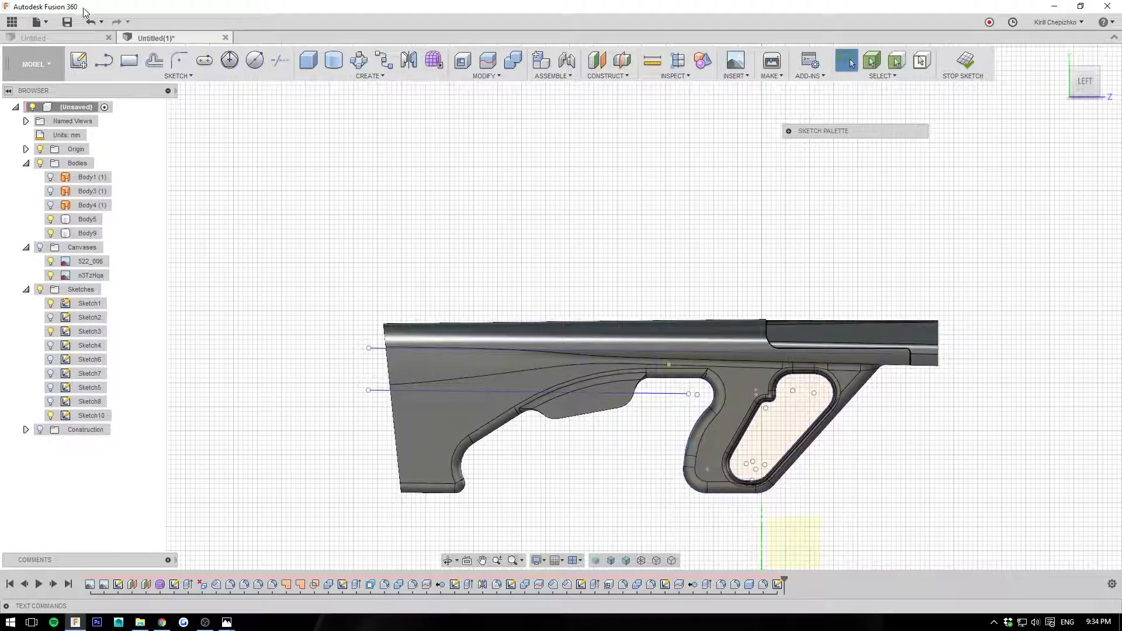
Sketch a rectangle about 20.7 by 4 mm on the upper side of the stock, above the long curved seam.
{"action": "left_click", "coordinate": [128, 60]}
{"action": "scroll", "coordinate": [599, 395], "scroll_direction": "up", "scroll_amount": 5}
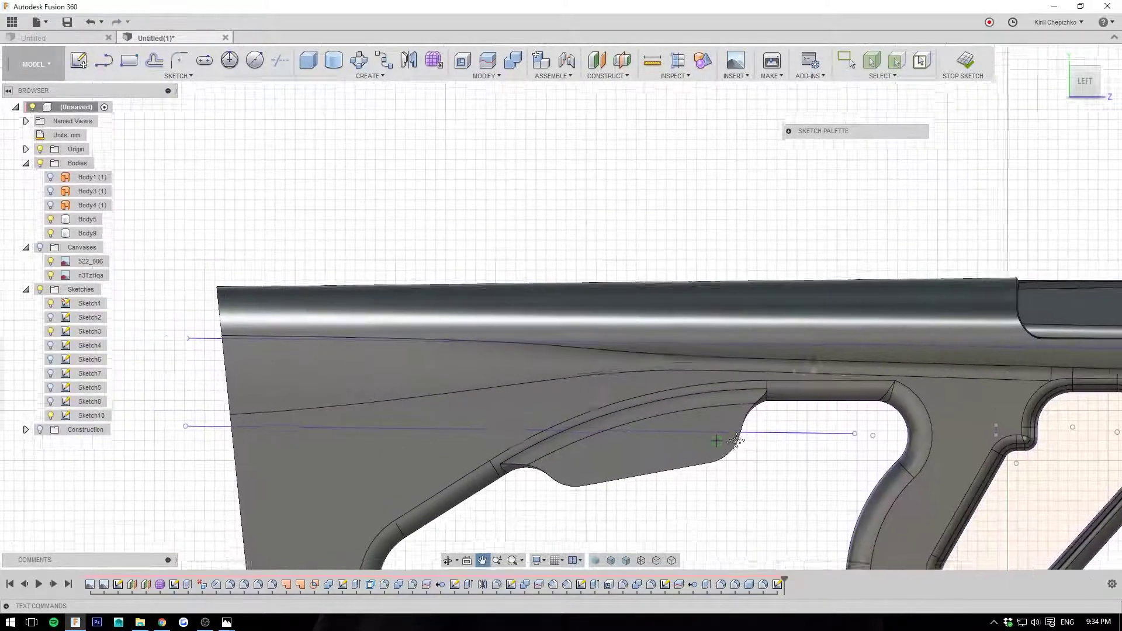
{"action": "left_click", "coordinate": [538, 289]}
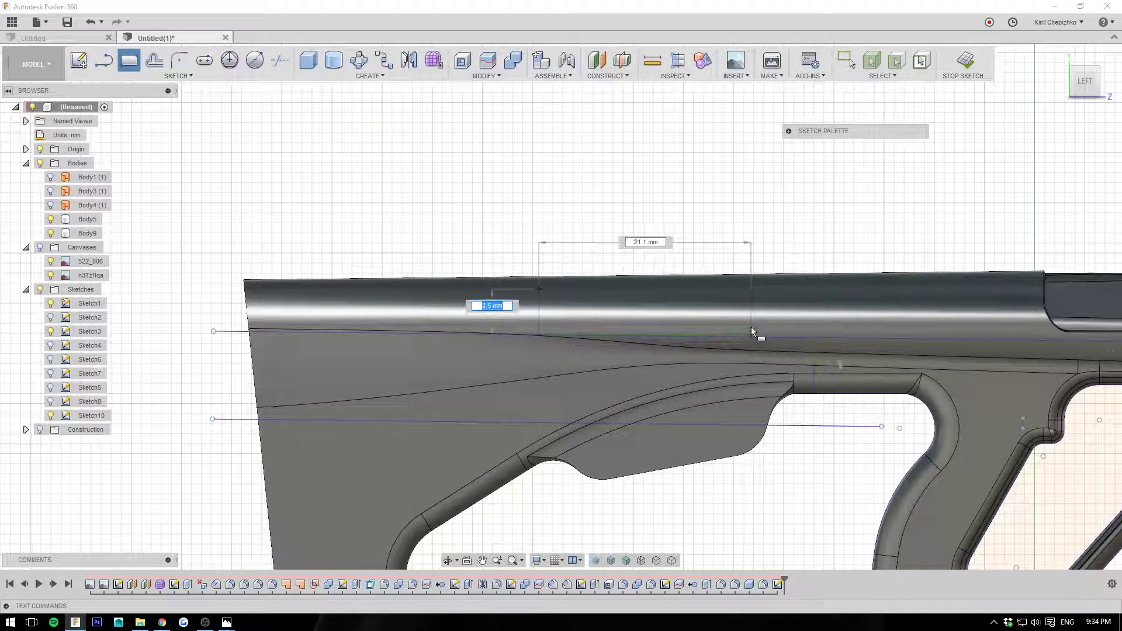
{"action": "scroll", "coordinate": [748, 330], "scroll_direction": "up", "scroll_amount": 2}
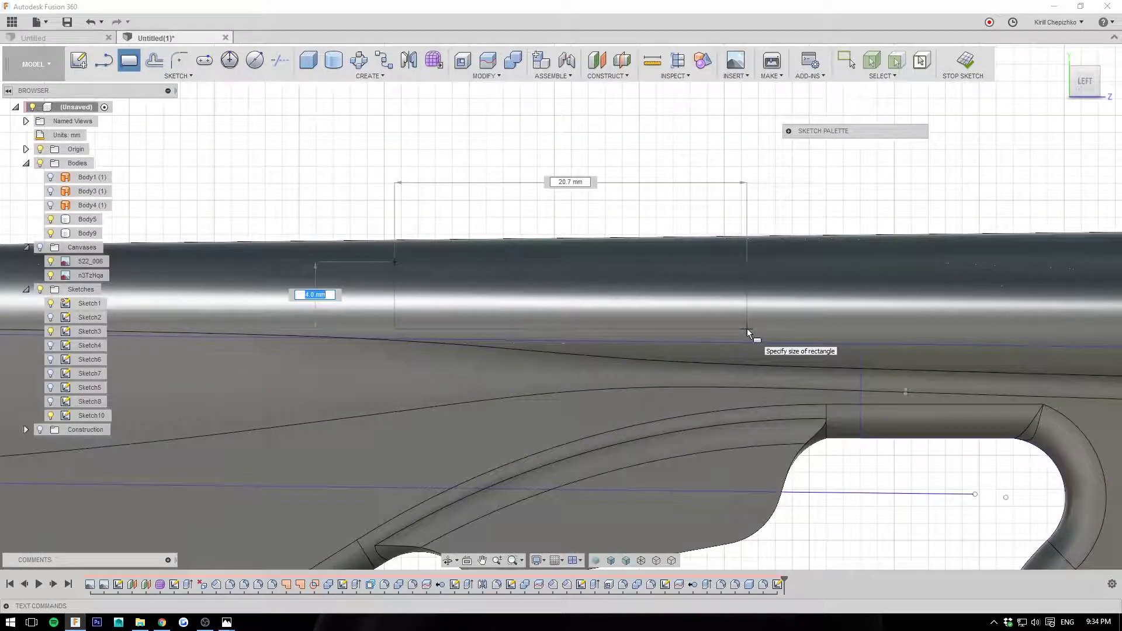
{"action": "left_click", "coordinate": [747, 328]}
{"action": "scroll", "coordinate": [721, 310], "scroll_direction": "down", "scroll_amount": 2}
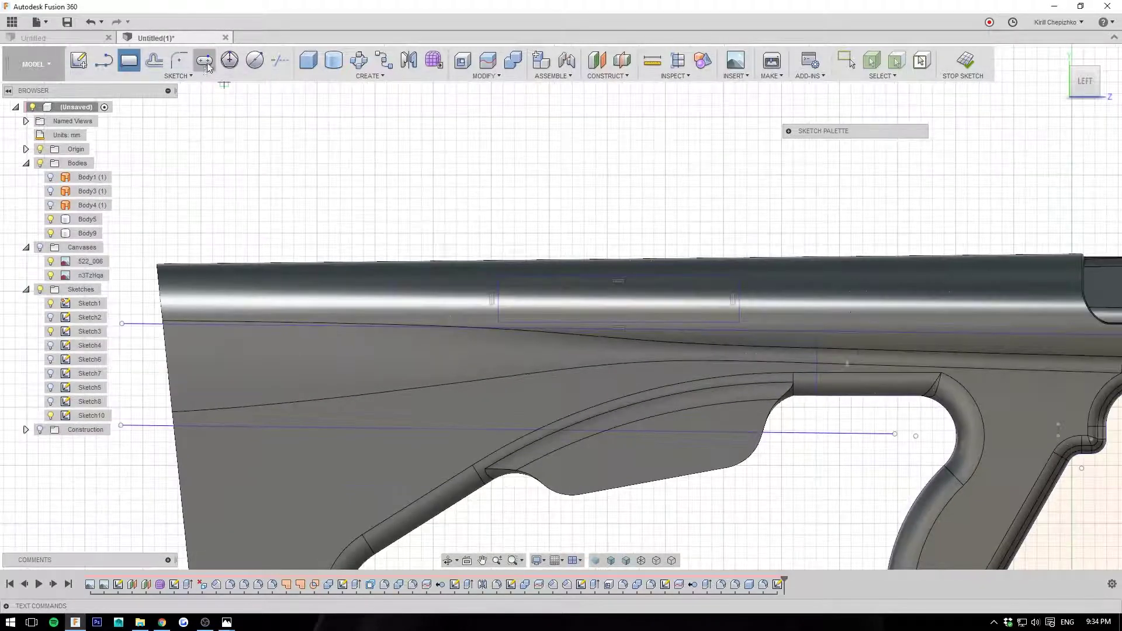
Fillet the four corners of the sketched rectangle with a 1.0 mm radius.
{"action": "left_click", "coordinate": [500, 277]}
{"action": "left_click", "coordinate": [498, 323]}
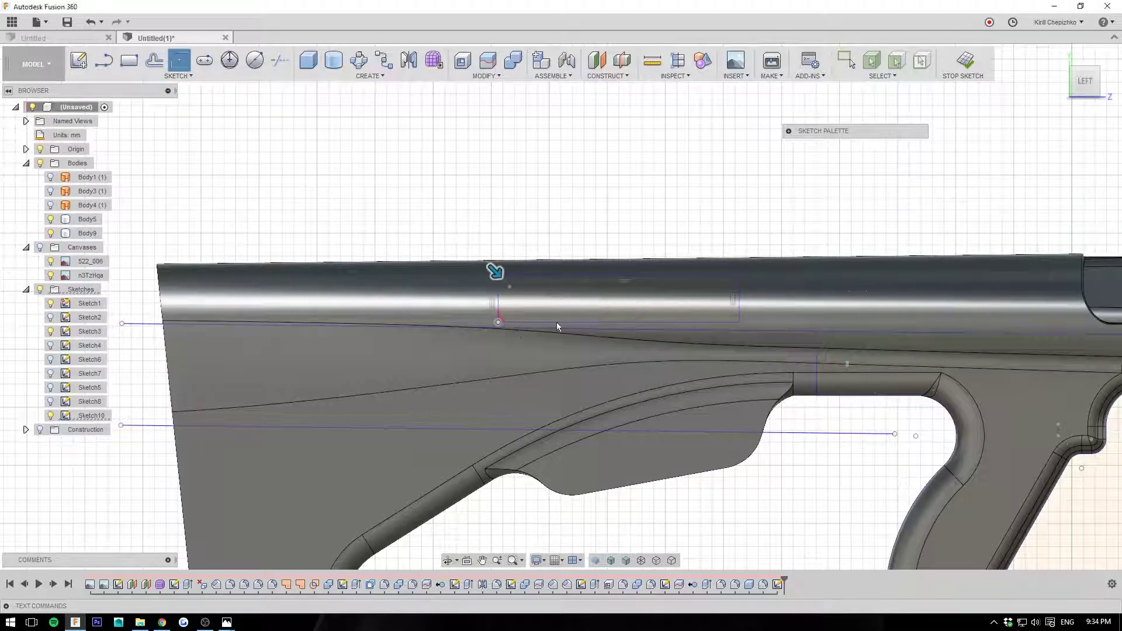
{"action": "left_click", "coordinate": [739, 277]}
{"action": "left_click", "coordinate": [740, 323]}
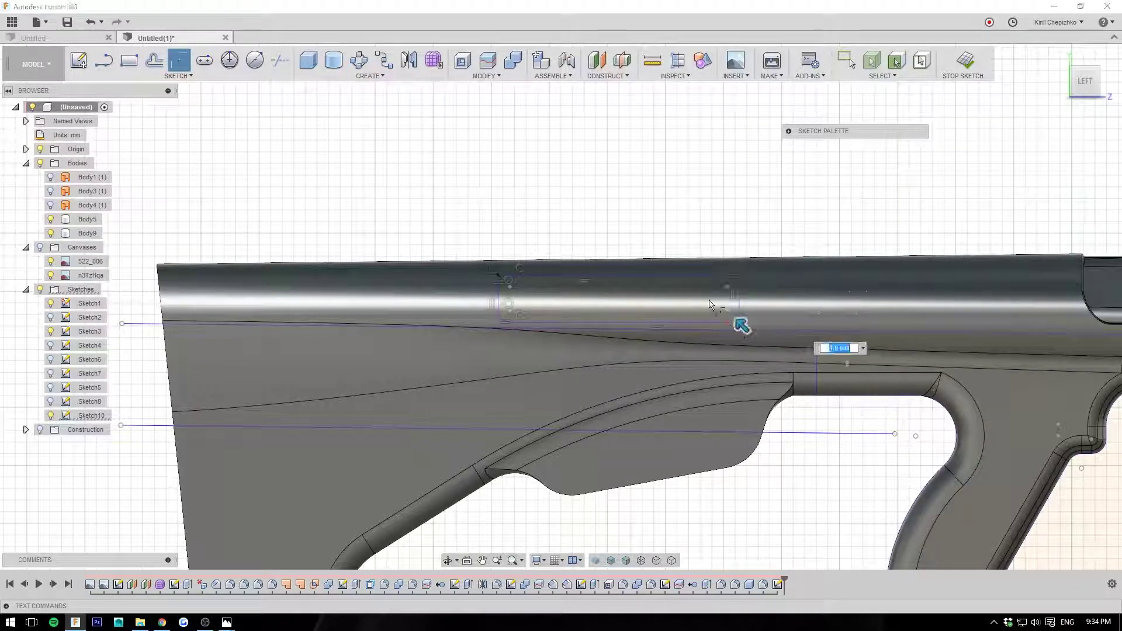
{"action": "left_click_drag", "start_coordinate": [1088, 118], "coordinate": [672, 304]}
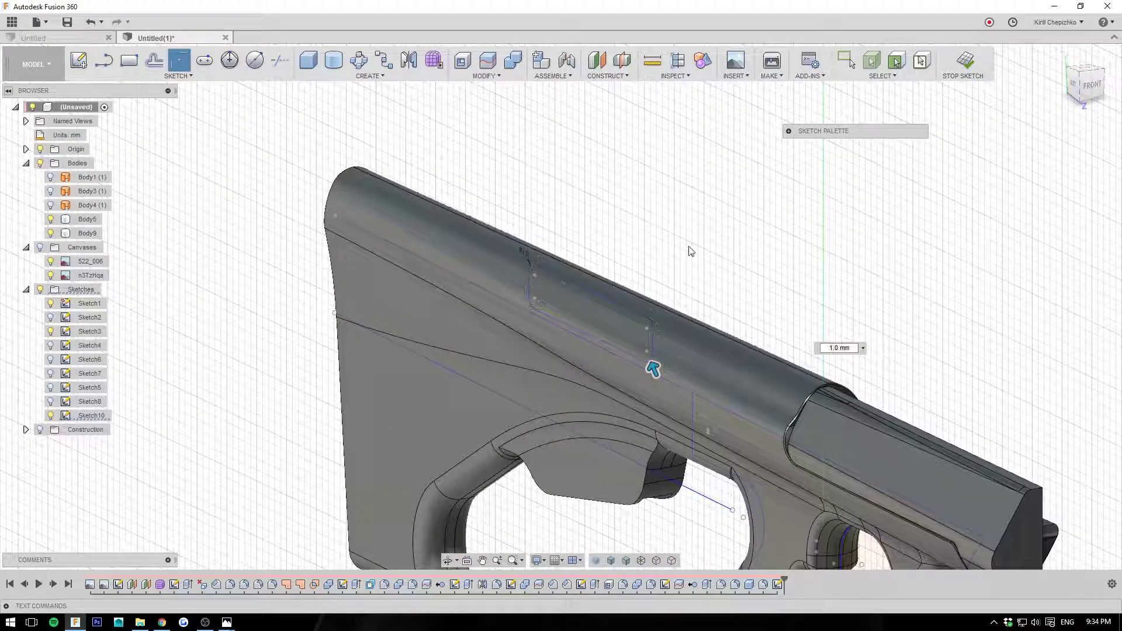
Extrude the rounded rectangle profile -12.0 mm out through the stock's side as a new body.
{"action": "right_click", "coordinate": [718, 245]}
{"action": "left_click", "coordinate": [741, 221]}
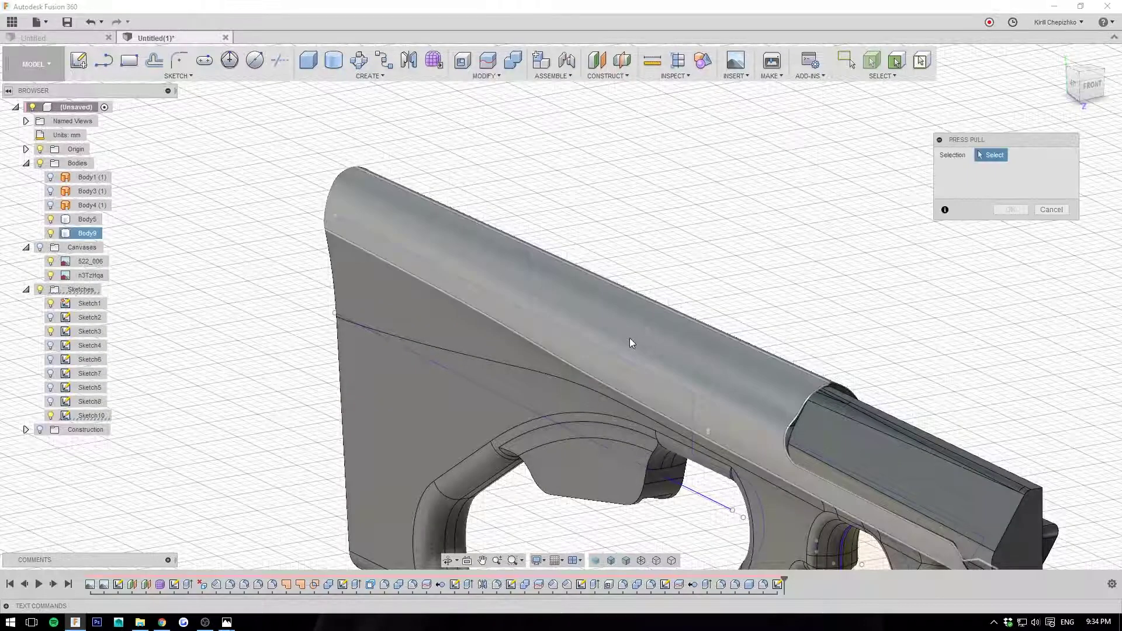
{"action": "left_click", "coordinate": [629, 338]}
{"action": "left_click", "coordinate": [642, 369]}
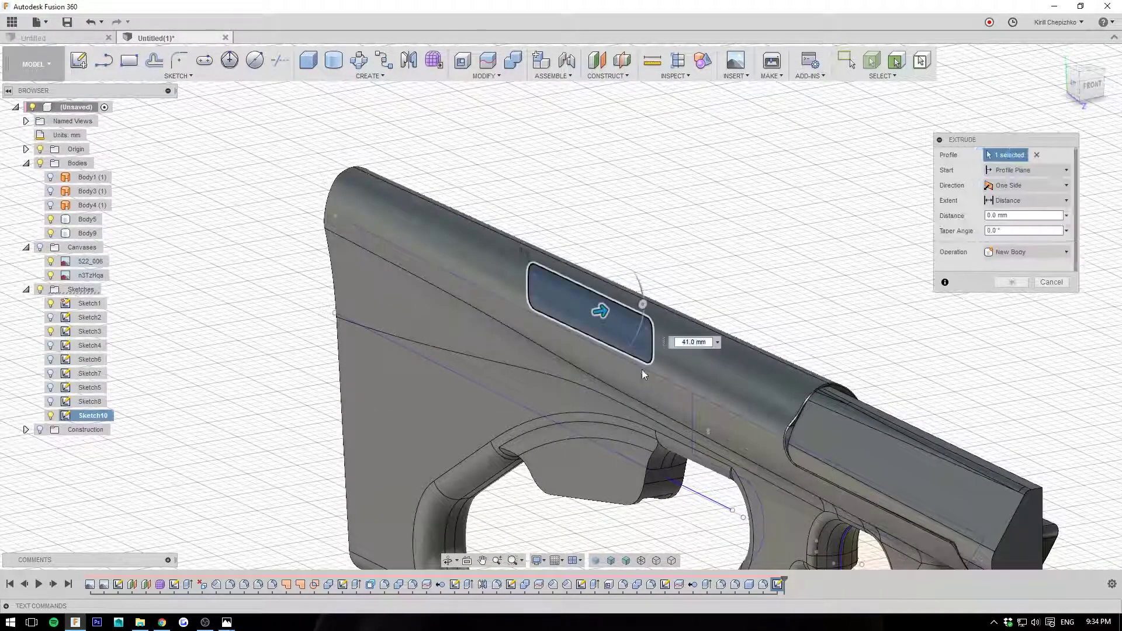
{"action": "left_click_drag", "start_coordinate": [604, 312], "coordinate": [418, 336]}
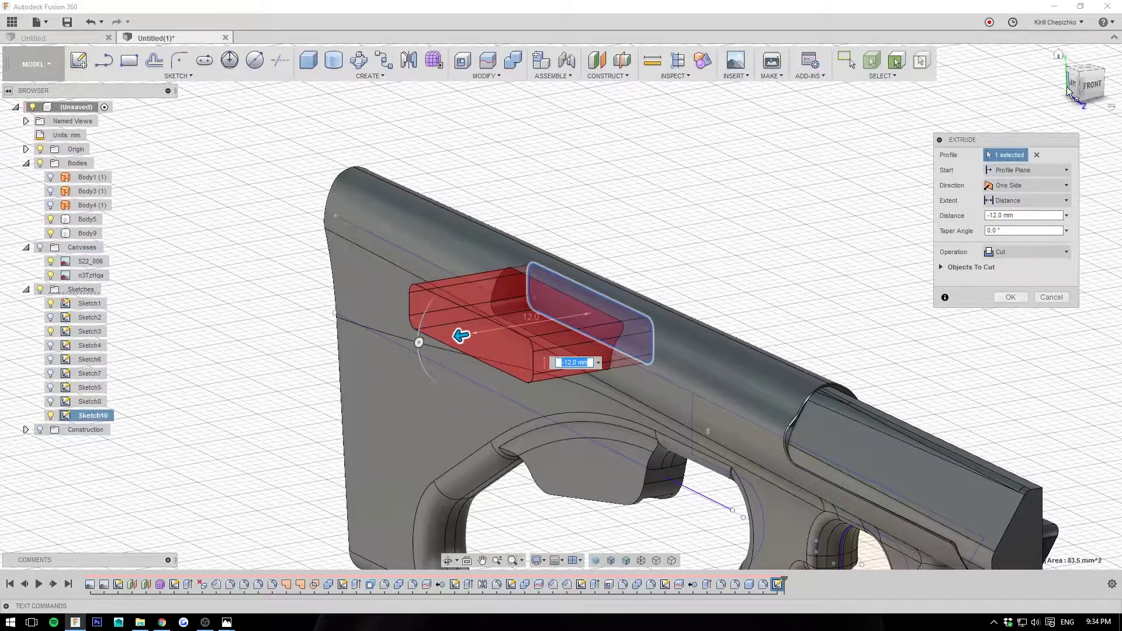
{"action": "middle_click_drag", "start_coordinate": [416, 335], "coordinate": [730, 292], "text": "shift"}
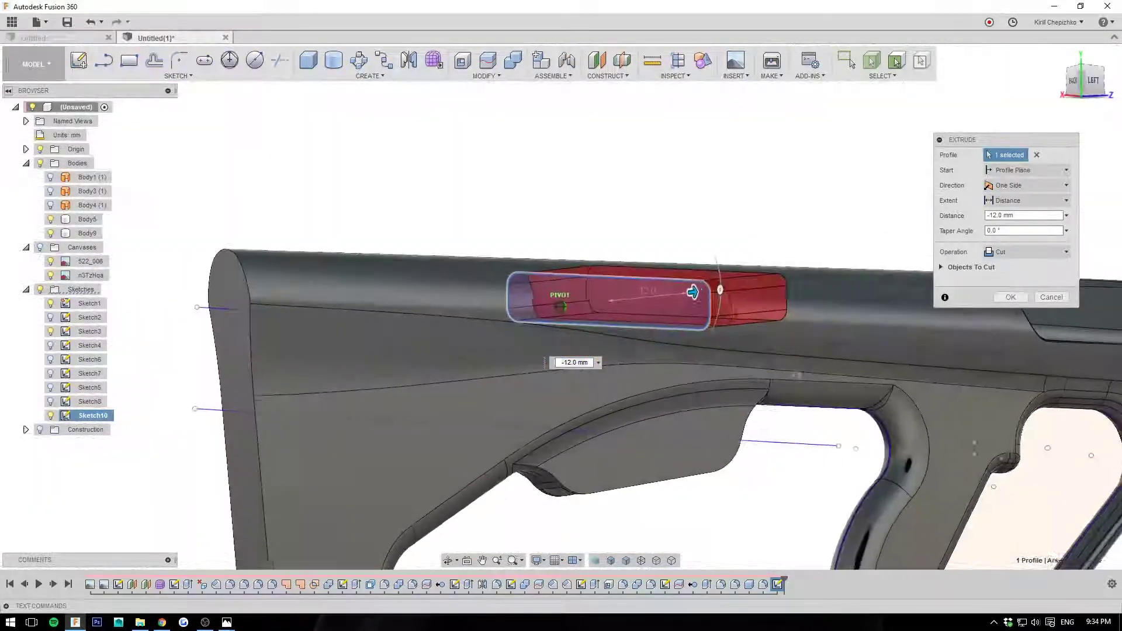
{"action": "left_click", "coordinate": [1004, 252]}
{"action": "left_click", "coordinate": [1018, 310]}
{"action": "key", "text": "Return"}
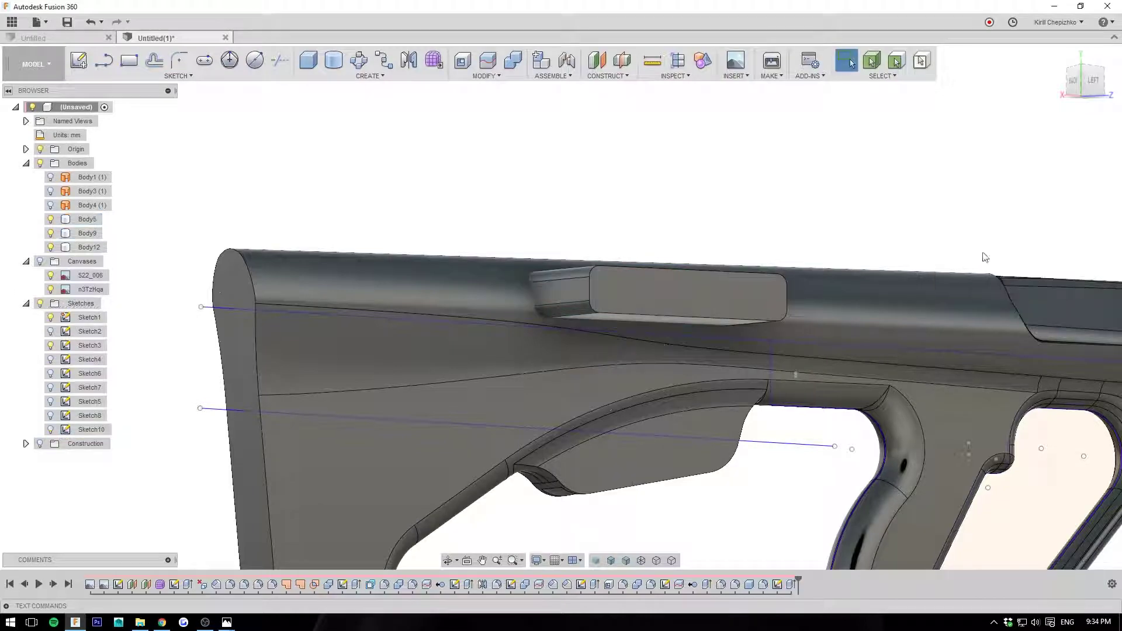
Cut the protruding rounded block out of the main stock body with Combine, keeping the tool body.
{"action": "left_click", "coordinate": [1085, 85]}
{"action": "left_click", "coordinate": [506, 60]}
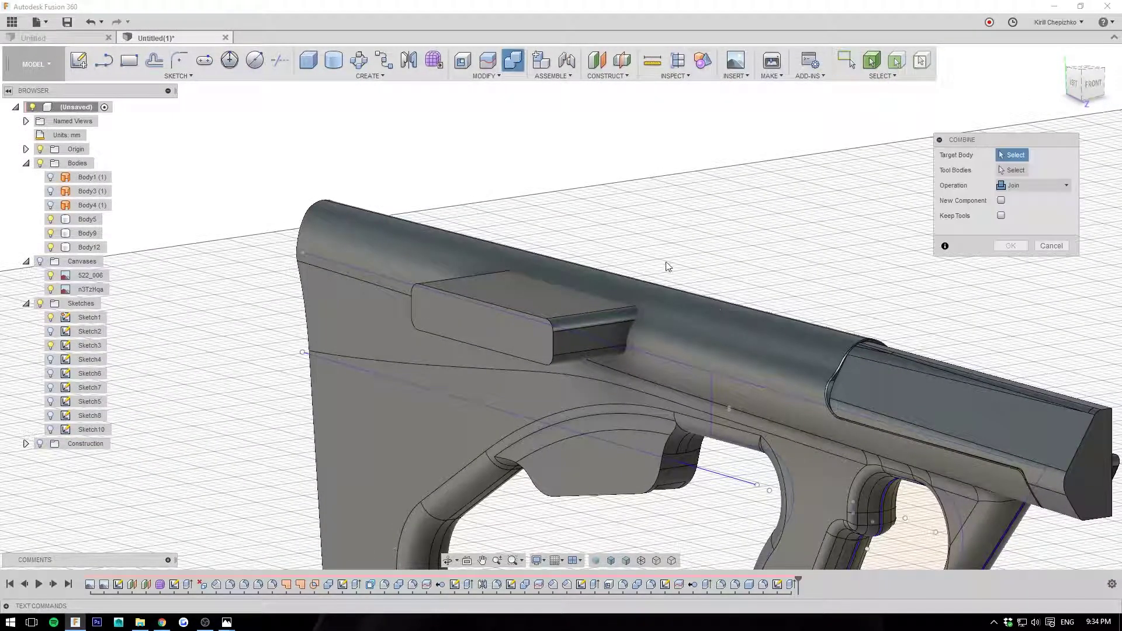
{"action": "left_click", "coordinate": [665, 335]}
{"action": "left_click", "coordinate": [573, 313]}
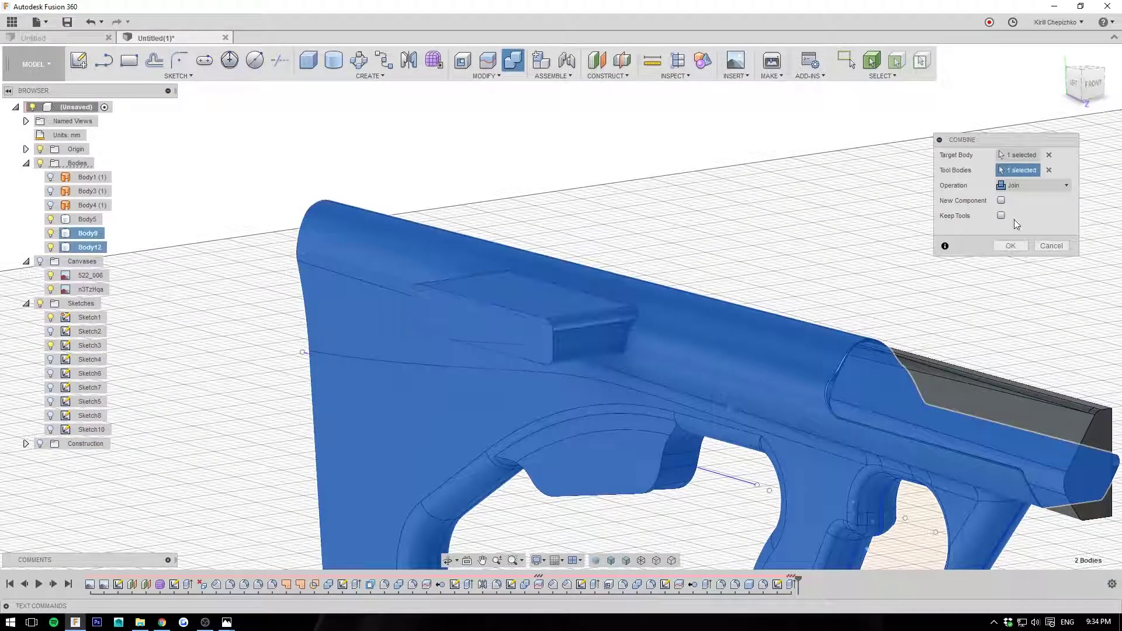
{"action": "left_click", "coordinate": [1036, 184]}
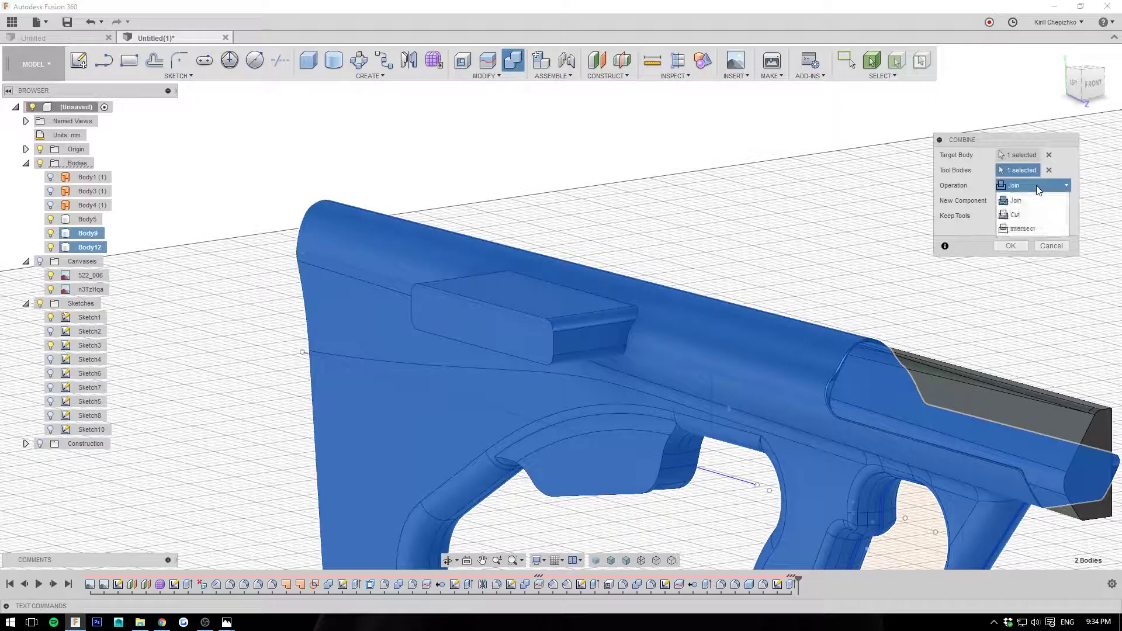
{"action": "left_click", "coordinate": [1015, 215]}
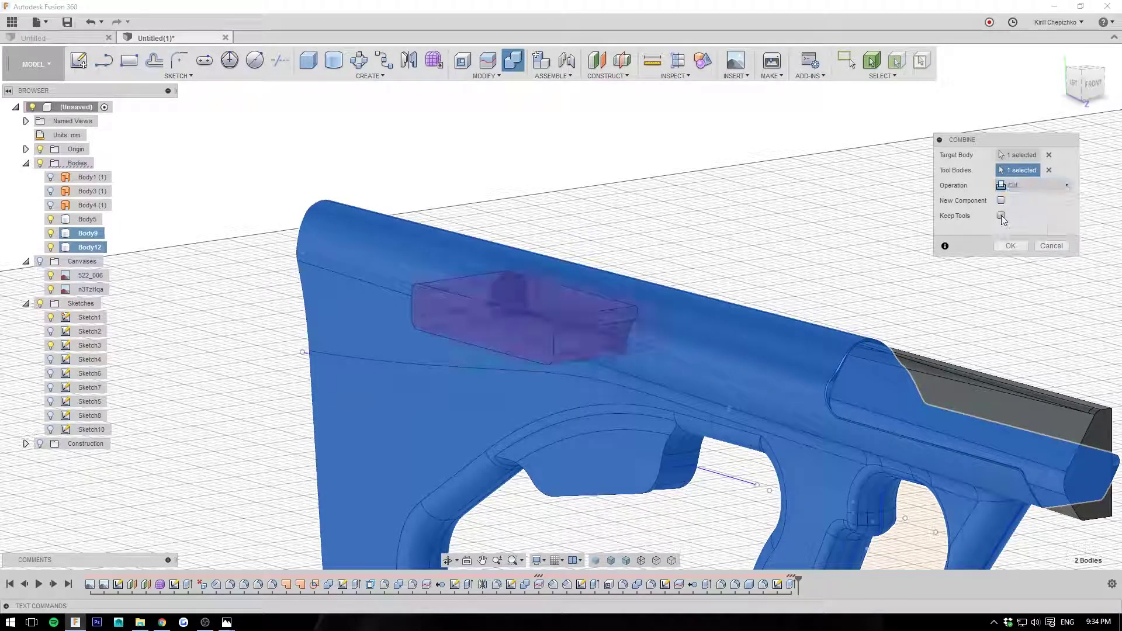
{"action": "left_click", "coordinate": [1001, 216]}
{"action": "left_click", "coordinate": [1024, 245]}
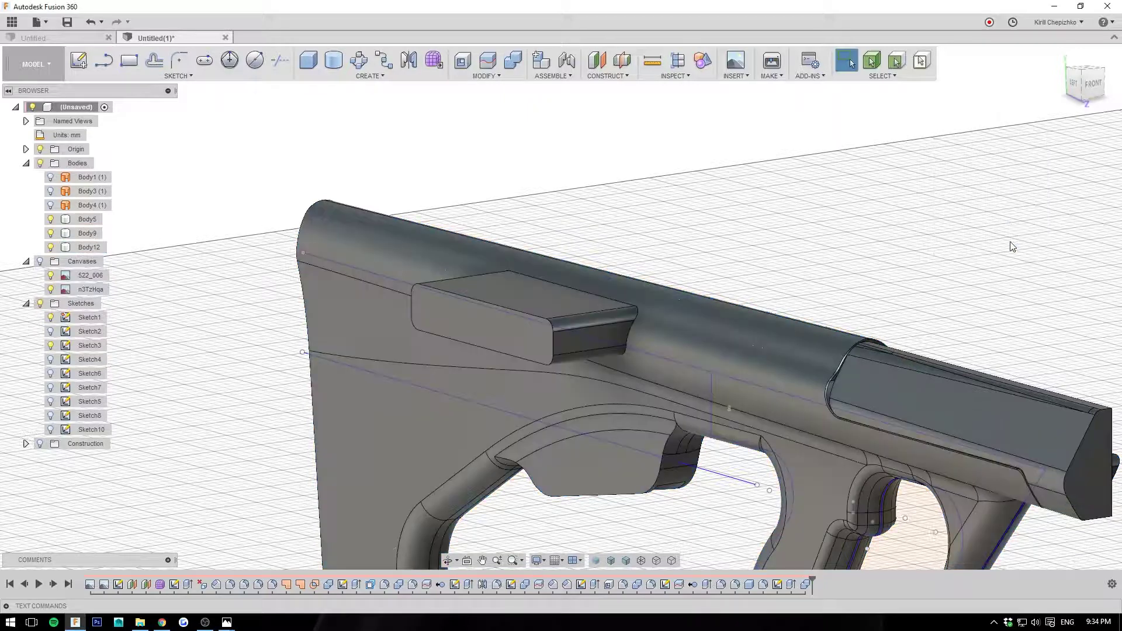
Offset the block's outer face by -8.9 mm as a New Offset, sinking it into the pocket on the stock's side.
{"action": "right_click", "coordinate": [513, 334]}
{"action": "left_click", "coordinate": [523, 322]}
{"action": "scroll", "coordinate": [523, 322], "scroll_direction": "up", "scroll_amount": 5}
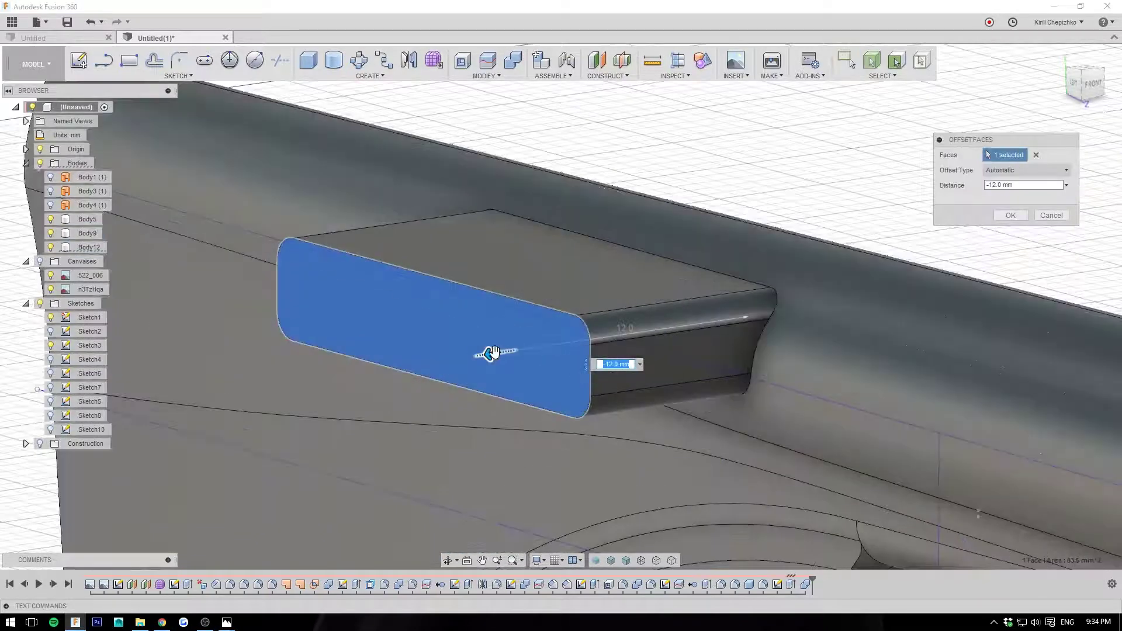
{"action": "left_click_drag", "start_coordinate": [496, 353], "coordinate": [605, 336]}
{"action": "left_click", "coordinate": [1006, 170]}
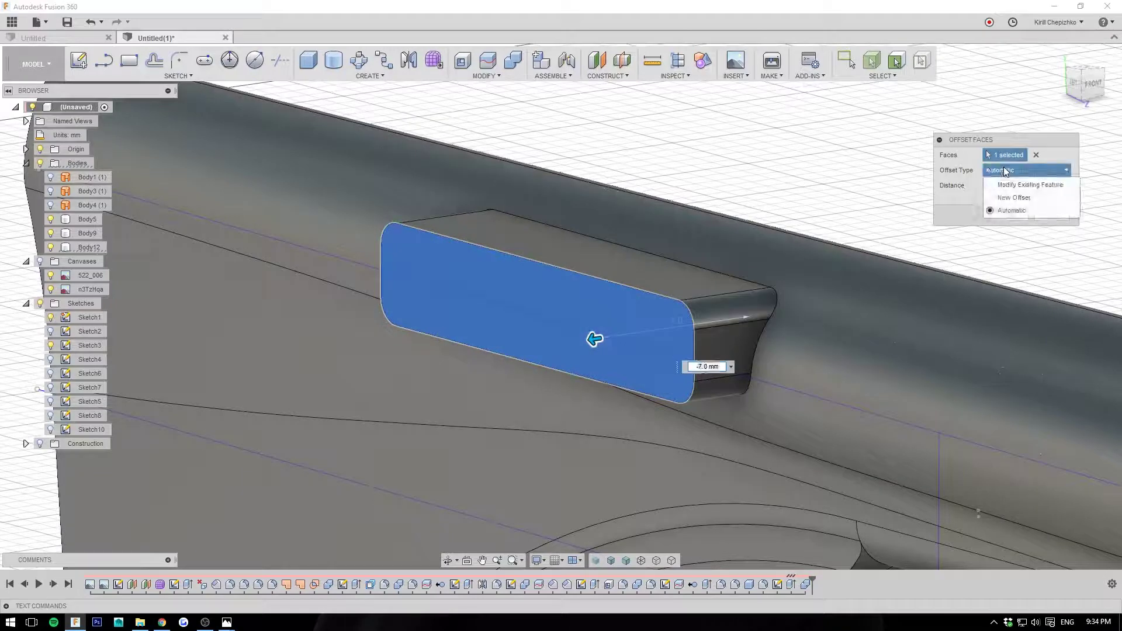
{"action": "left_click", "coordinate": [1014, 198]}
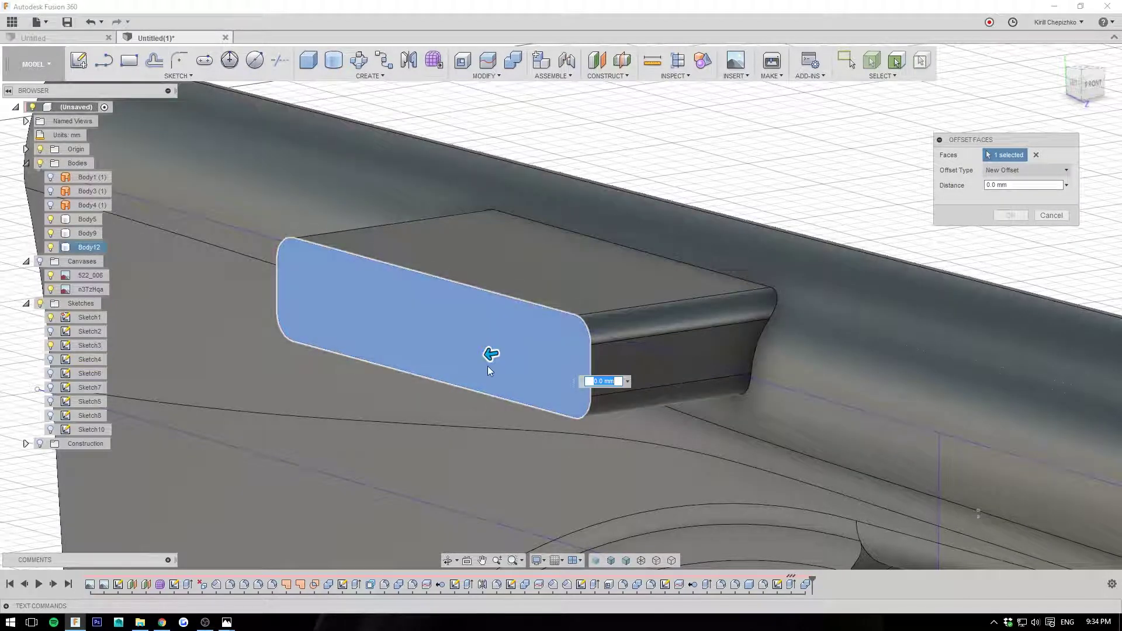
{"action": "left_click_drag", "start_coordinate": [489, 358], "coordinate": [652, 327]}
{"action": "scroll", "coordinate": [760, 382], "scroll_direction": "up", "scroll_amount": 2}
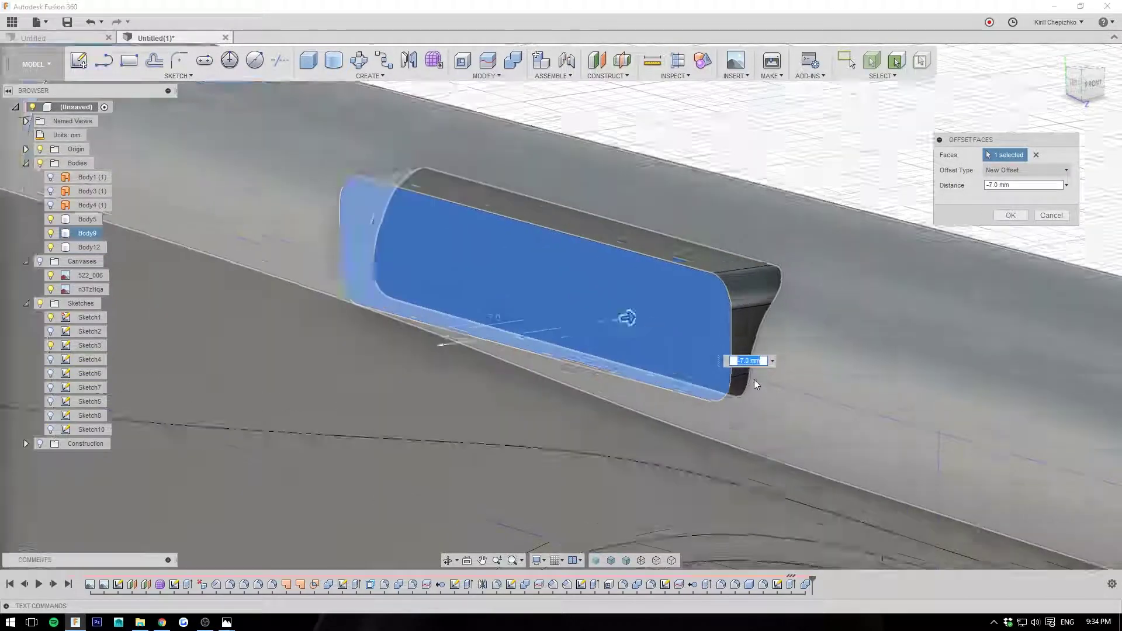
{"action": "scroll", "coordinate": [760, 386], "scroll_direction": "up", "scroll_amount": 3}
{"action": "left_click_drag", "start_coordinate": [526, 271], "coordinate": [609, 260]}
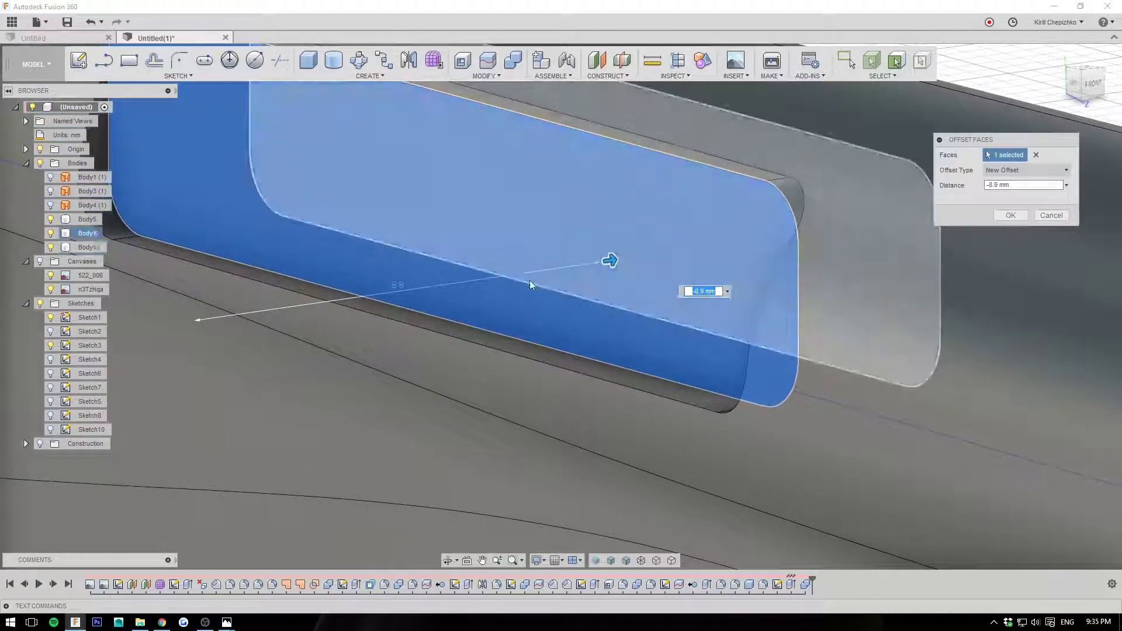
{"action": "left_click", "coordinate": [1010, 215]}
Rotate the insert's outer face by a Y angle of 10.0° with Move/Copy so it sits tilted in the pocket.
{"action": "right_click", "coordinate": [707, 236]}
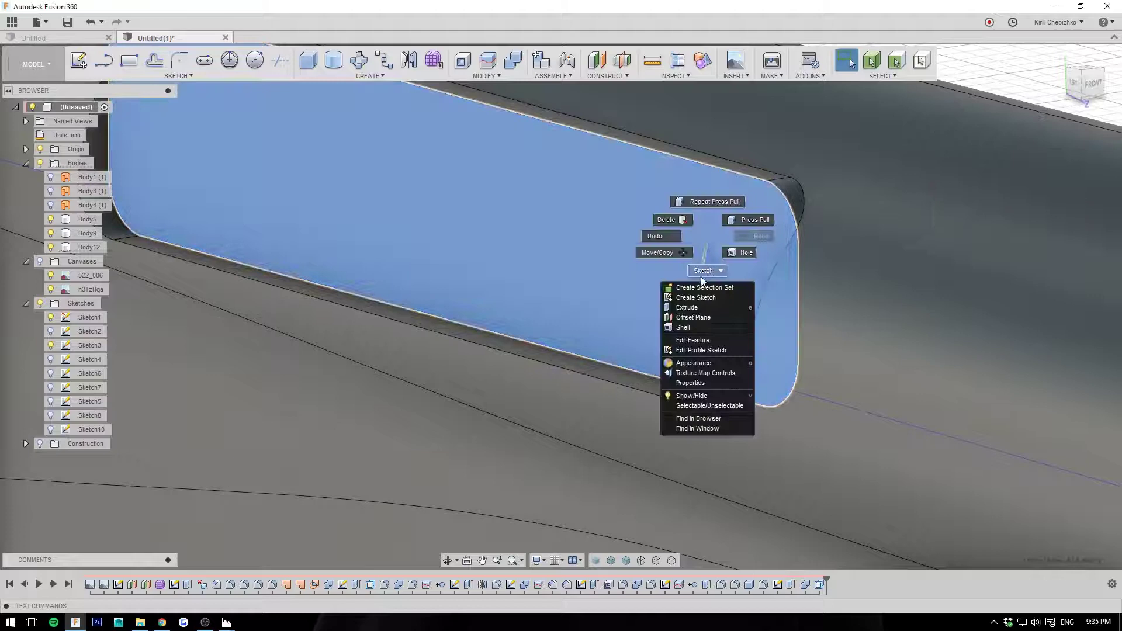
{"action": "left_click", "coordinate": [679, 254]}
{"action": "scroll", "coordinate": [598, 318], "scroll_direction": "down", "scroll_amount": 3}
{"action": "left_click_drag", "start_coordinate": [715, 374], "coordinate": [690, 369]}
{"action": "left_click_drag", "start_coordinate": [688, 300], "coordinate": [717, 312]}
{"action": "left_click_drag", "start_coordinate": [716, 384], "coordinate": [725, 387]}
{"action": "scroll", "coordinate": [724, 386], "scroll_direction": "down", "scroll_amount": 3}
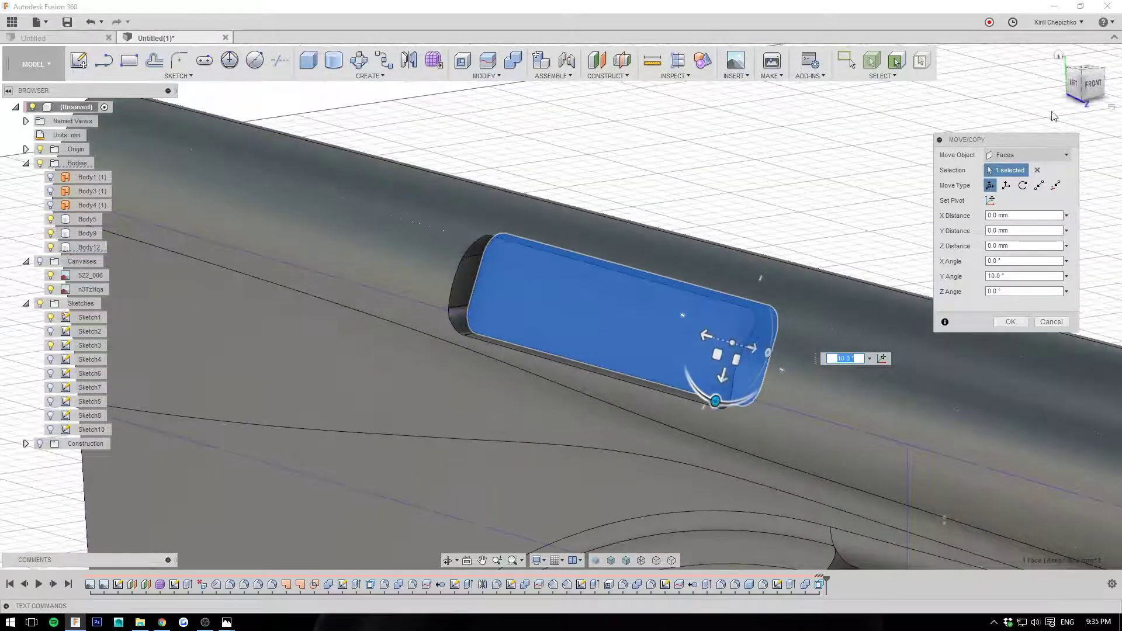
{"action": "mouse_move", "coordinate": [1076, 87]}
{"action": "left_mouse_down"}
{"action": "mouse_move", "coordinate": [1064, 89]}
{"action": "mouse_move", "coordinate": [1094, 90]}
{"action": "left_mouse_up"}
{"action": "left_click", "coordinate": [1014, 324]}
Move the insert's outer face by a Z distance of 0.7 mm with Move/Copy so it fits the pocket.
{"action": "right_click", "coordinate": [591, 325]}
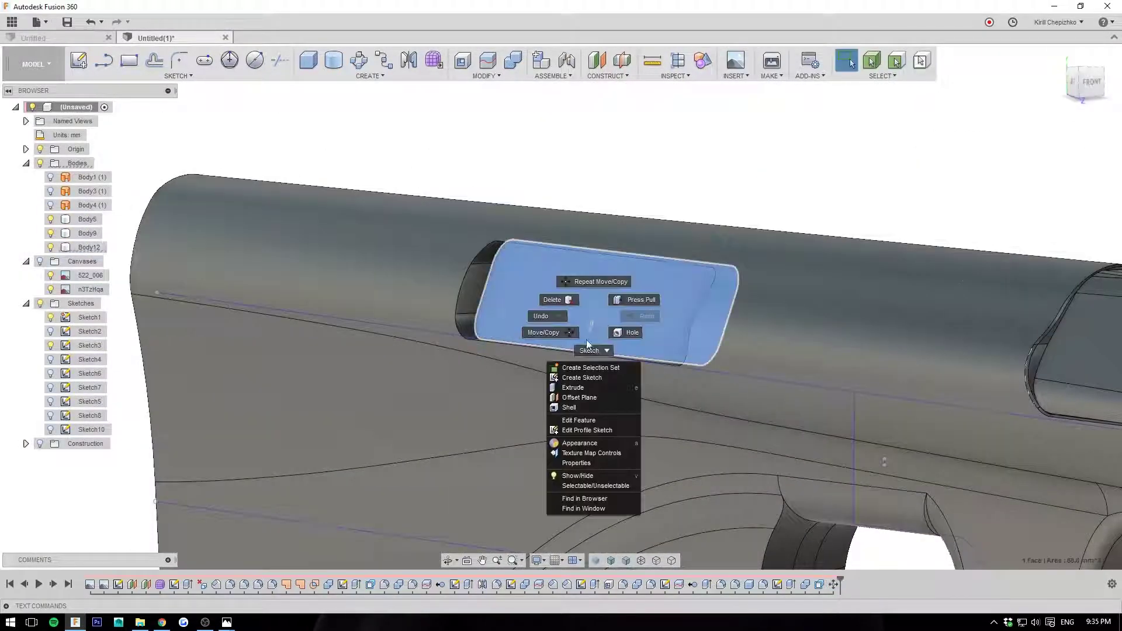
{"action": "left_click", "coordinate": [559, 333]}
{"action": "scroll", "coordinate": [573, 320], "scroll_direction": "up", "scroll_amount": 5}
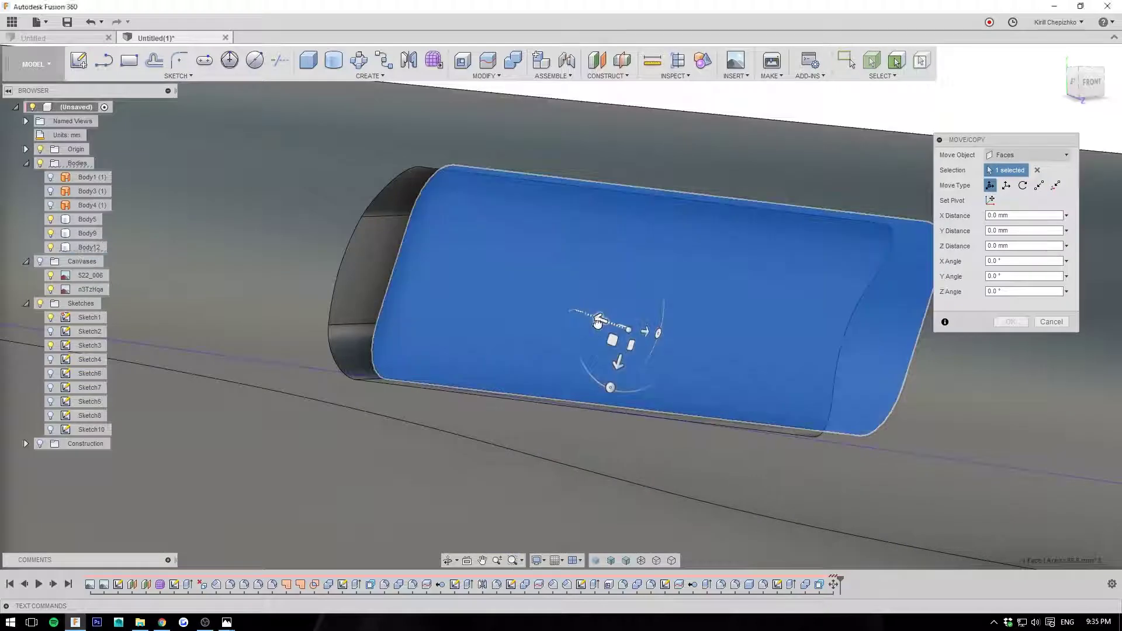
{"action": "mouse_move", "coordinate": [577, 328]}
{"action": "left_mouse_down"}
{"action": "mouse_move", "coordinate": [531, 329]}
{"action": "mouse_move", "coordinate": [559, 334]}
{"action": "left_mouse_up"}
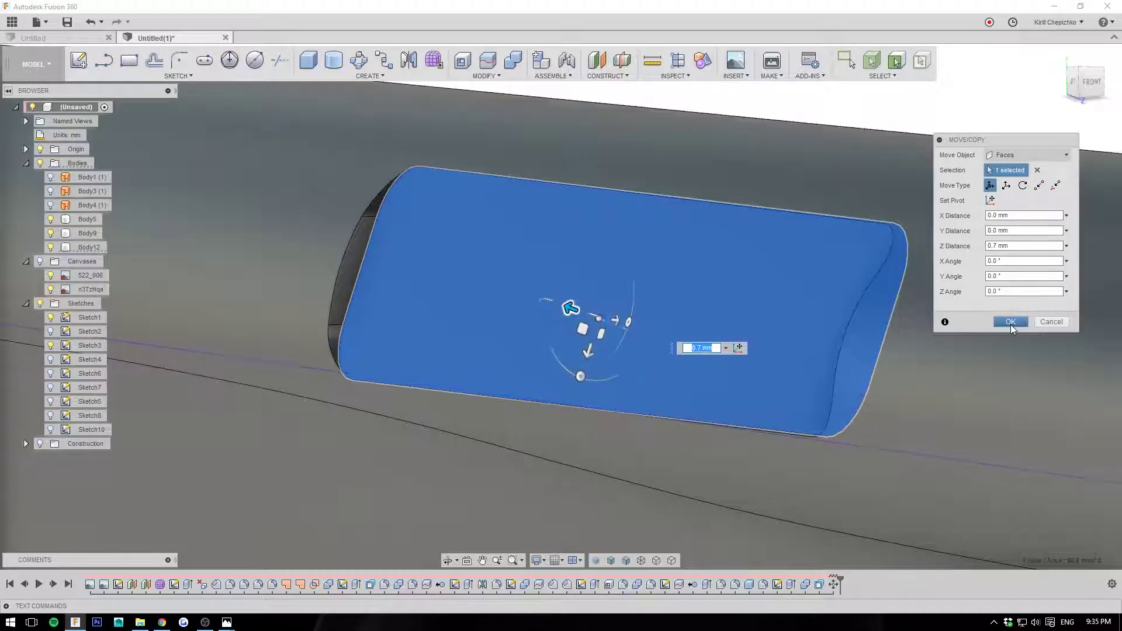
{"action": "left_click", "coordinate": [1011, 325]}
{"action": "scroll", "coordinate": [611, 302], "scroll_direction": "down", "scroll_amount": 3}
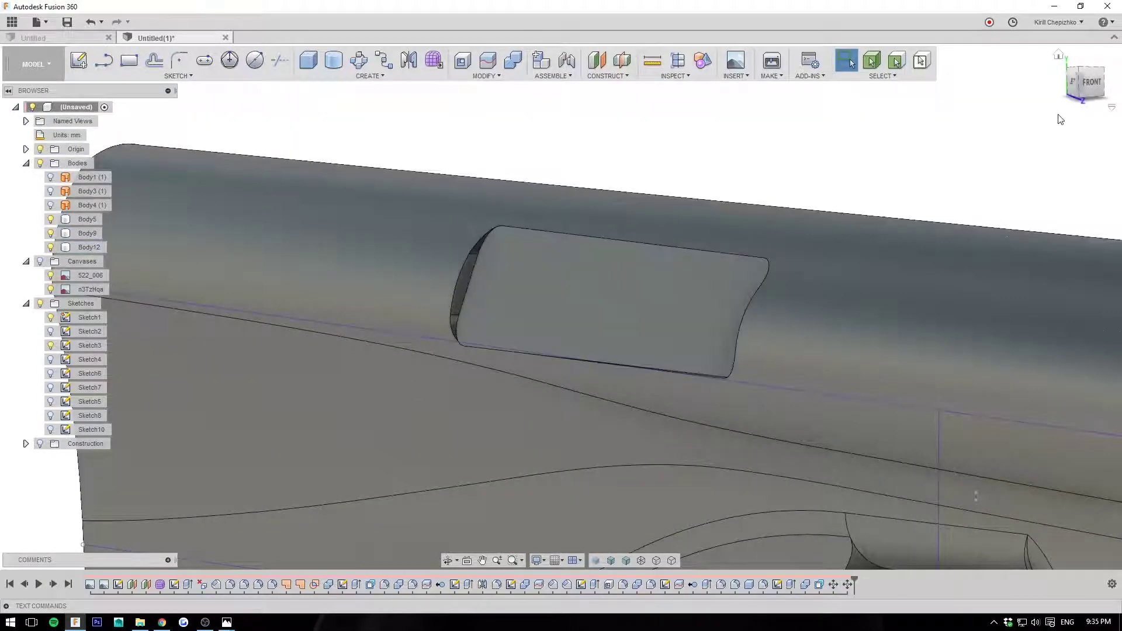
Undo the insert's face moves, offset, combine cut and extrusion, going back into the rounded rectangle's sketch.
{"action": "left_click_drag", "start_coordinate": [1076, 90], "coordinate": [1086, 88]}
{"action": "mouse_move", "coordinate": [611, 301]}
{"action": "middle_mouse_down", "text": "shift"}
{"action": "mouse_move", "coordinate": [722, 292]}
{"action": "mouse_move", "coordinate": [745, 228]}
{"action": "mouse_move", "coordinate": [754, 316]}
{"action": "mouse_move", "coordinate": [807, 324]}
{"action": "mouse_move", "coordinate": [847, 304]}
{"action": "middle_mouse_up", "text": "shift"}
{"action": "scroll", "coordinate": [636, 310], "scroll_direction": "down", "scroll_amount": 5}
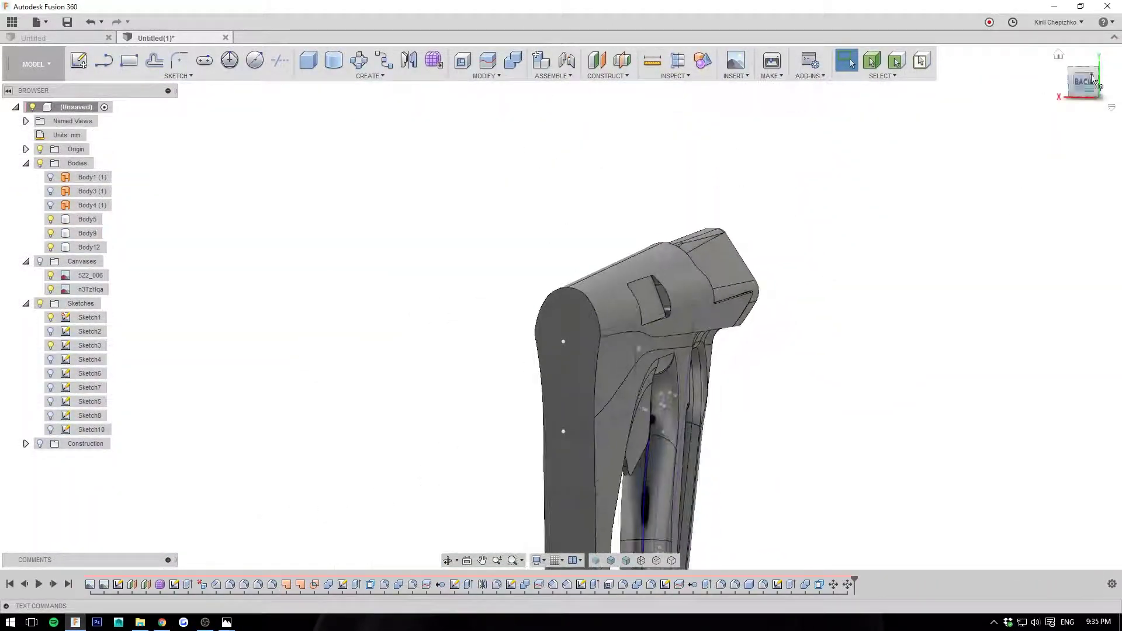
{"action": "mouse_move", "coordinate": [1092, 78]}
{"action": "left_mouse_down"}
{"action": "mouse_move", "coordinate": [978, 87]}
{"action": "mouse_move", "coordinate": [1064, 85]}
{"action": "mouse_move", "coordinate": [1098, 113]}
{"action": "left_mouse_up"}
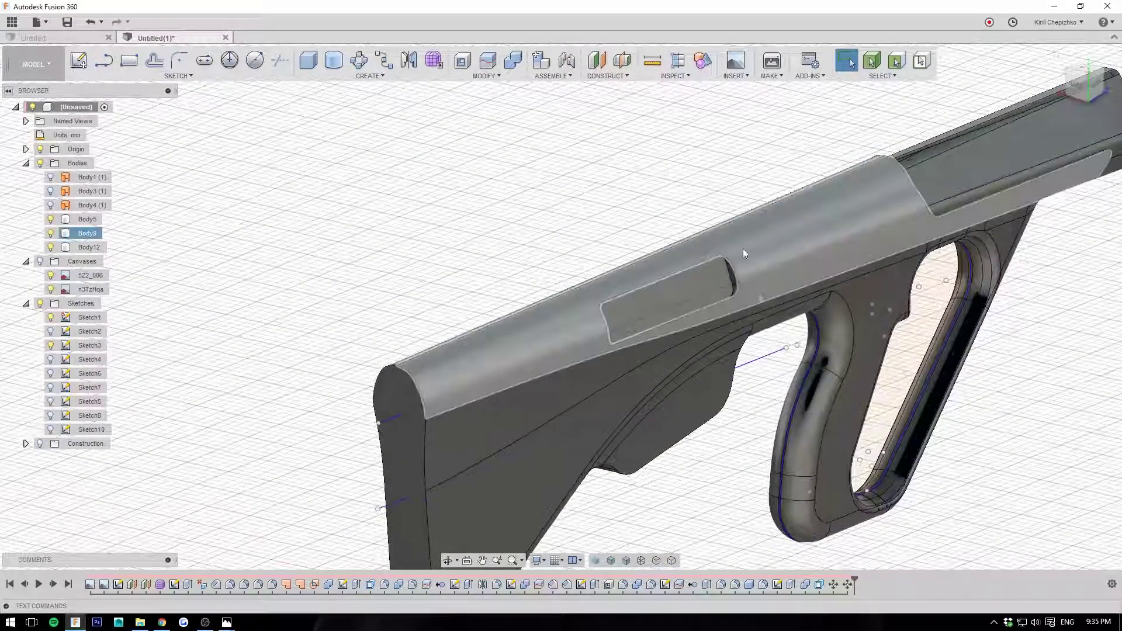
{"action": "scroll", "coordinate": [743, 252], "scroll_direction": "up", "scroll_amount": 5}
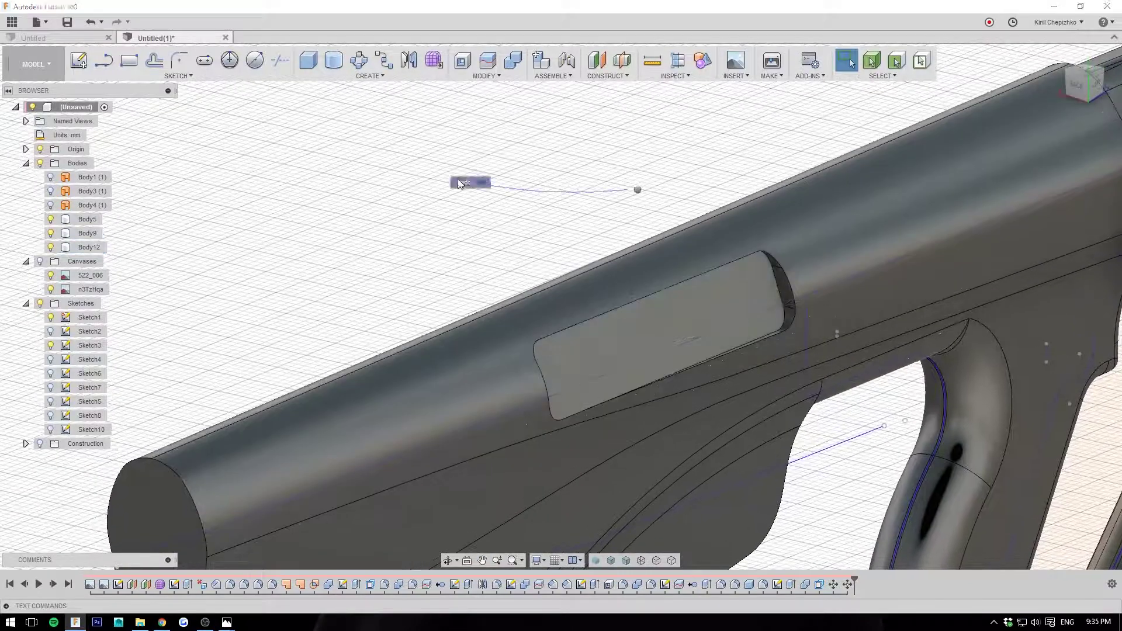
{"action": "right_click_drag", "start_coordinate": [637, 189], "coordinate": [460, 184]}
{"action": "right_click_drag", "start_coordinate": [752, 181], "coordinate": [575, 155]}
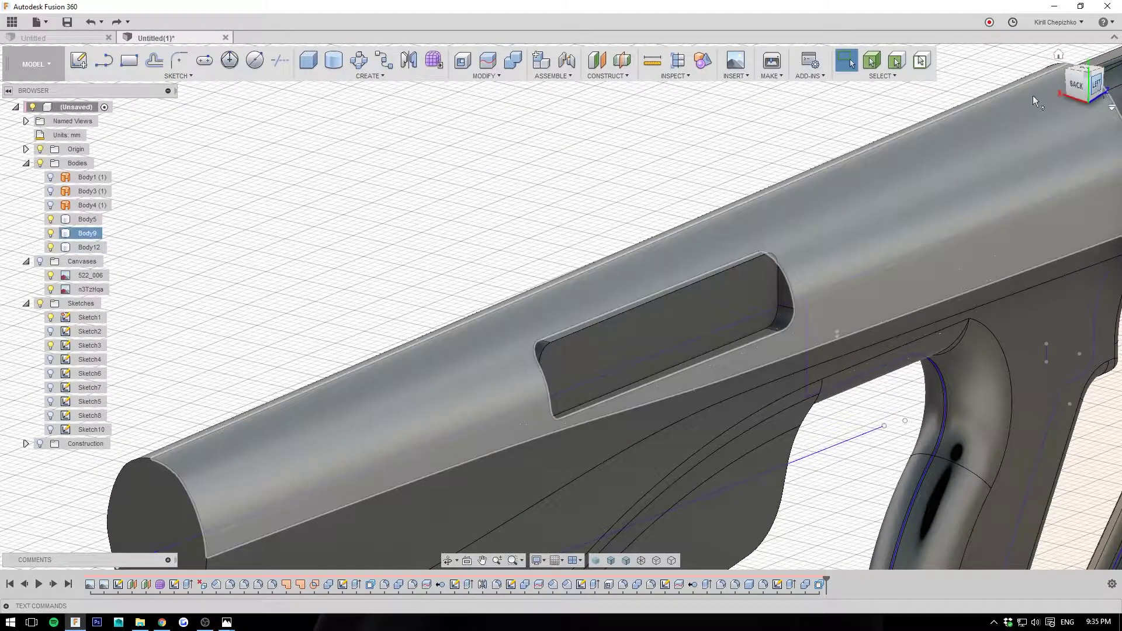
{"action": "left_click", "coordinate": [1096, 84]}
{"action": "mouse_move", "coordinate": [761, 163]}
{"action": "right_mouse_down"}
{"action": "mouse_move", "coordinate": [592, 210]}
{"action": "mouse_move", "coordinate": [556, 199]}
{"action": "right_mouse_up"}
{"action": "right_click_drag", "start_coordinate": [713, 171], "coordinate": [593, 200]}
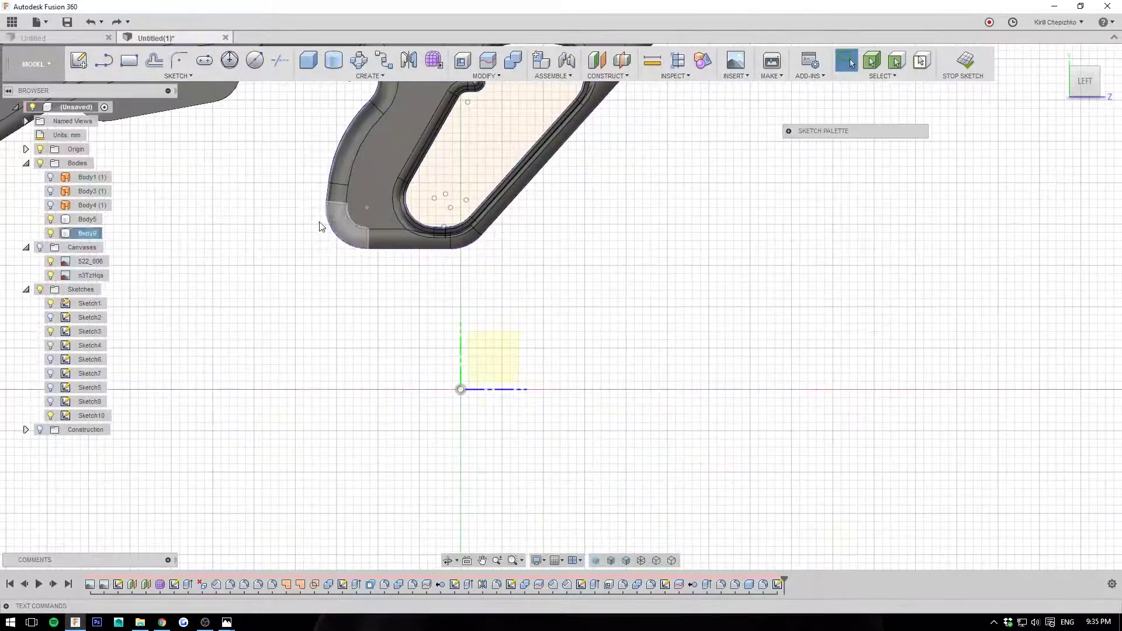
{"action": "middle_click_drag", "start_coordinate": [320, 226], "coordinate": [744, 439]}
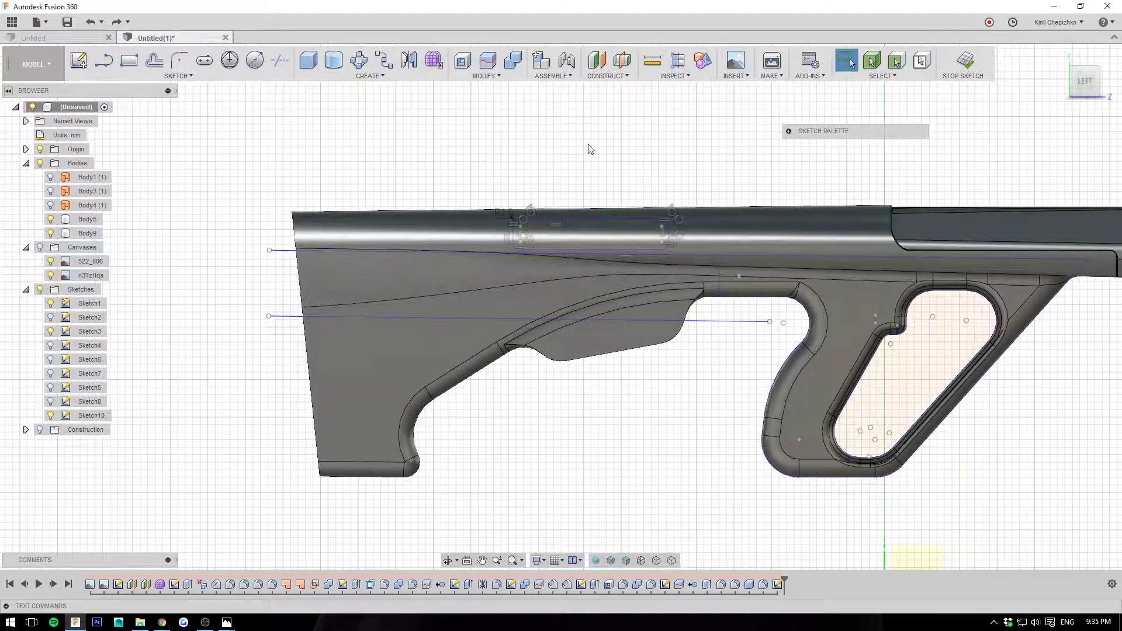
Scale the rounded rectangle on the stock's upper side by a factor of 0.7 about its lower corner's centre point and finish the sketch.
{"action": "scroll", "coordinate": [591, 149], "scroll_direction": "up", "scroll_amount": 4}
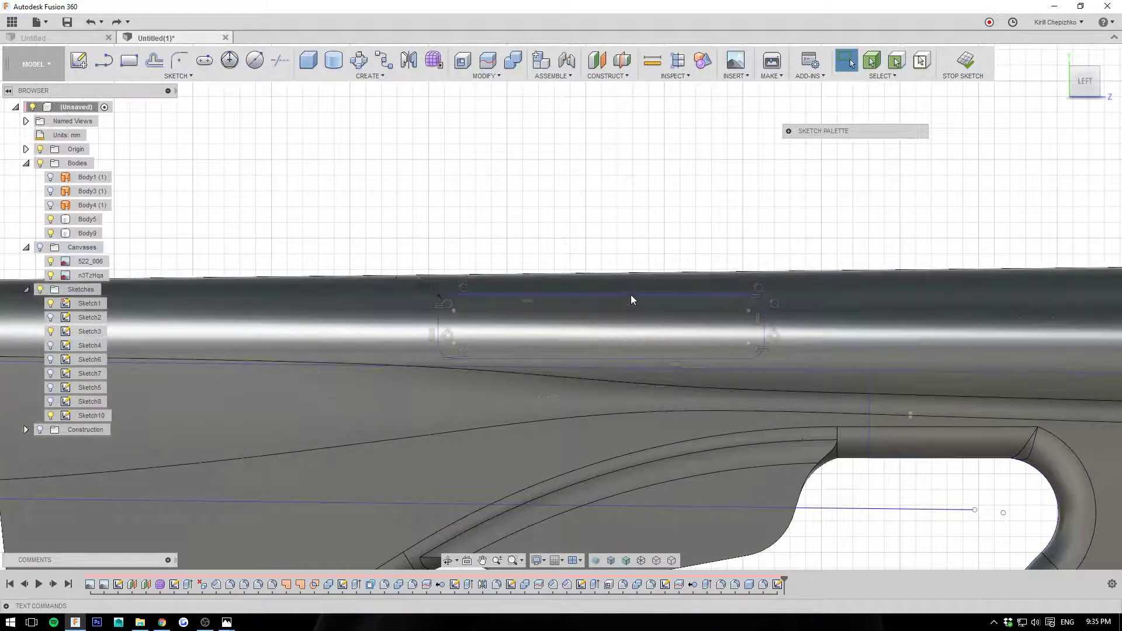
{"action": "right_click", "coordinate": [630, 294]}
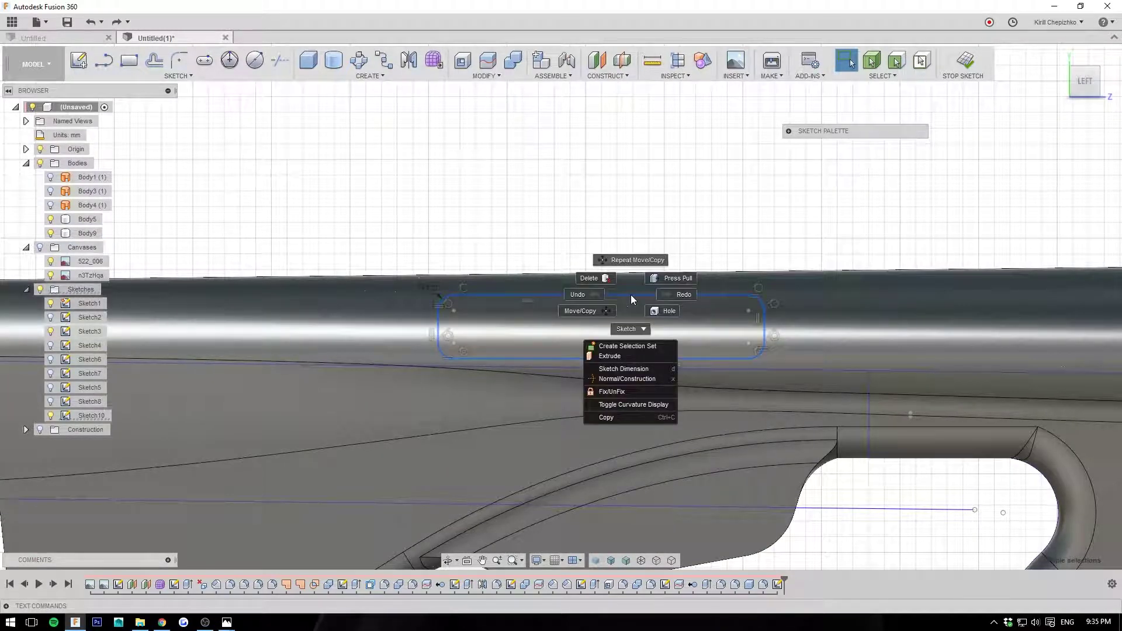
{"action": "left_click", "coordinate": [245, 79]}
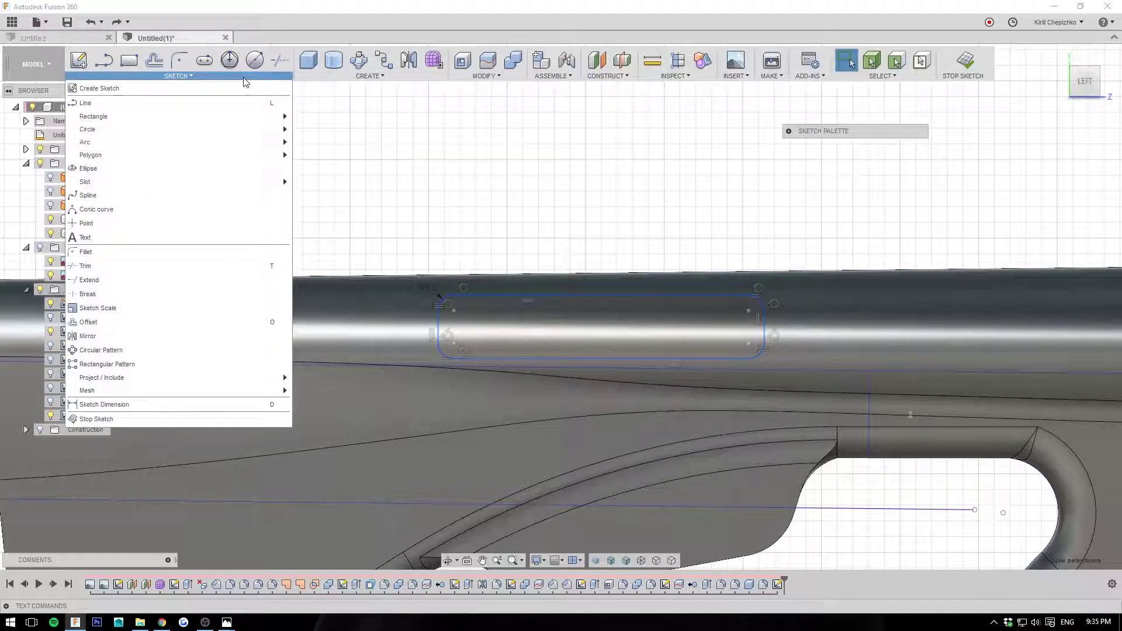
{"action": "mouse_move", "coordinate": [488, 81]}
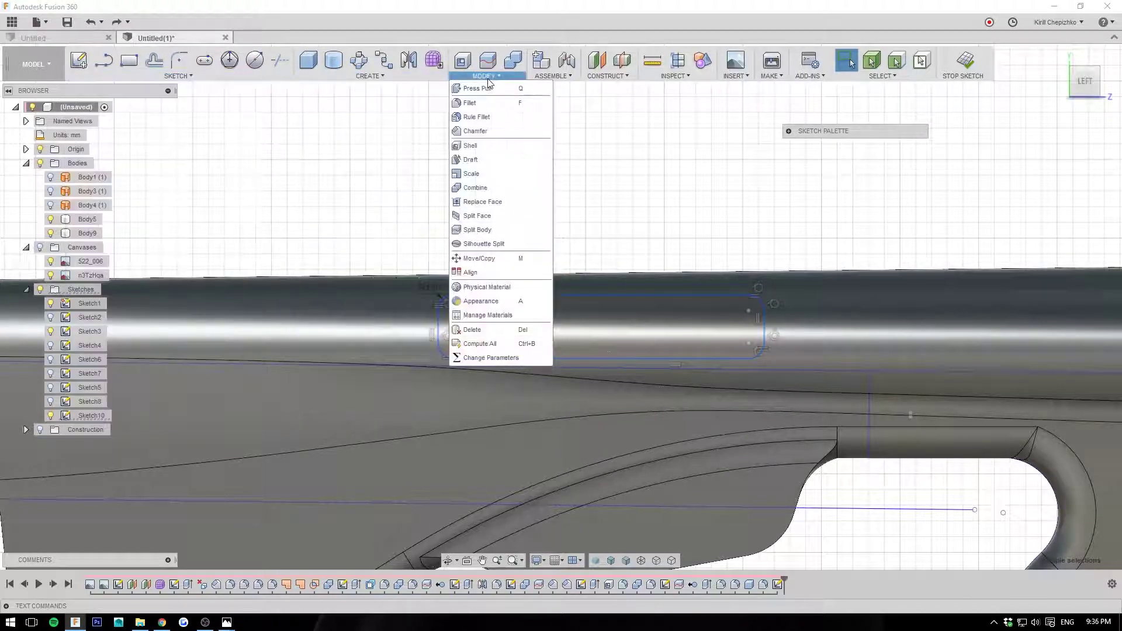
{"action": "left_click", "coordinate": [495, 176]}
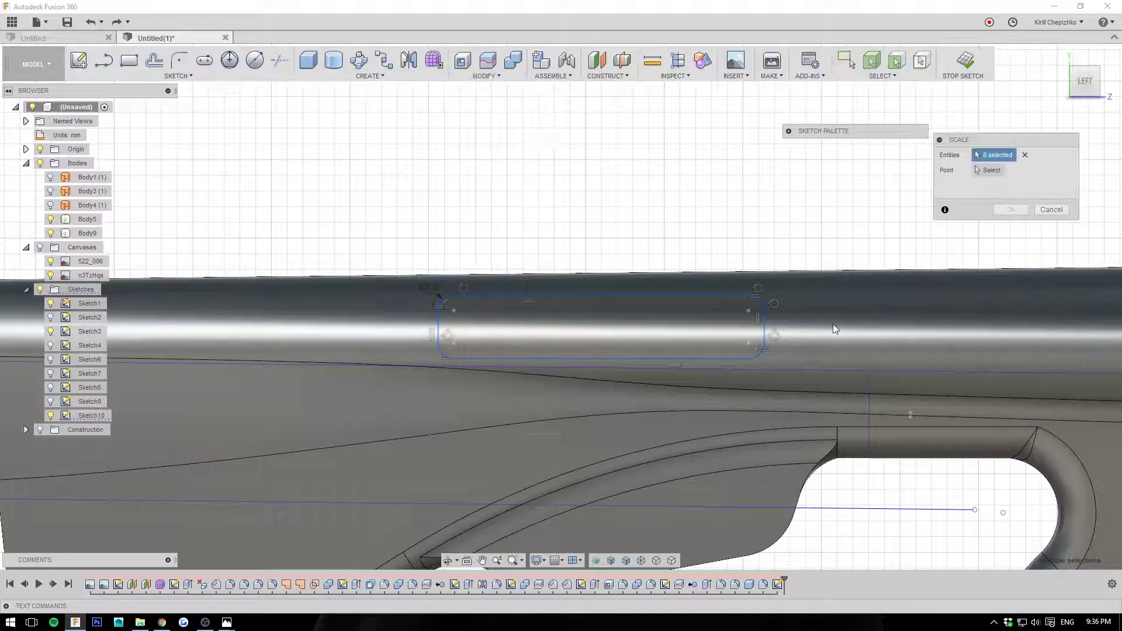
{"action": "left_click", "coordinate": [730, 295]}
{"action": "double_click", "coordinate": [761, 299]}
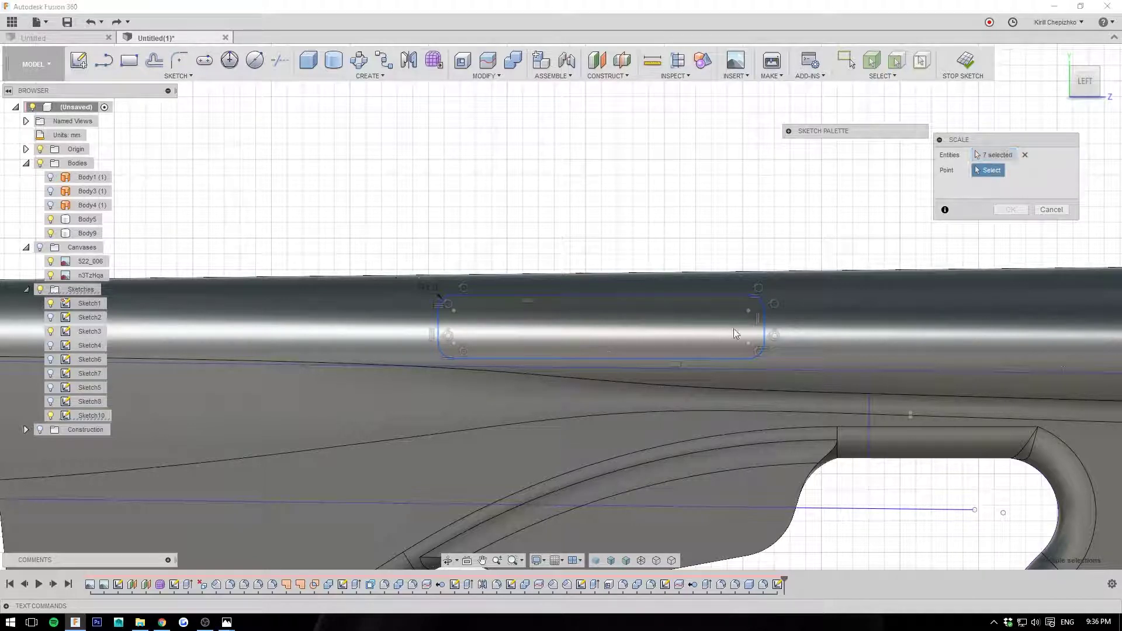
{"action": "left_click", "coordinate": [748, 343]}
{"action": "left_click_drag", "start_coordinate": [754, 343], "coordinate": [697, 333]}
{"action": "scroll", "coordinate": [693, 303], "scroll_direction": "down", "scroll_amount": 3}
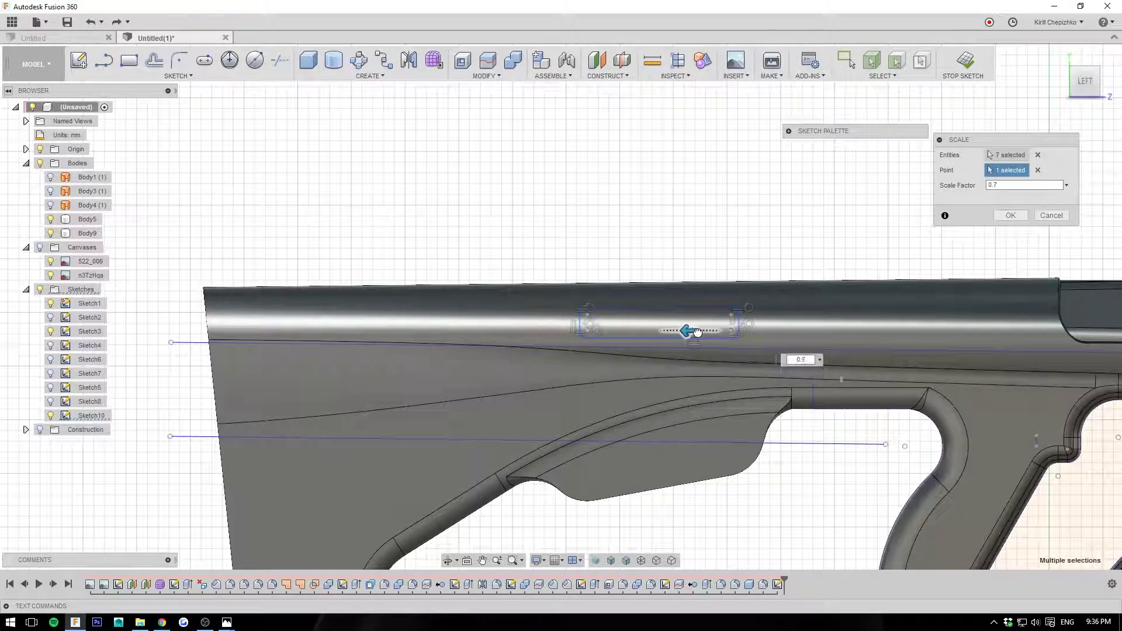
{"action": "left_click", "coordinate": [1010, 216]}
{"action": "left_click", "coordinate": [1099, 82]}
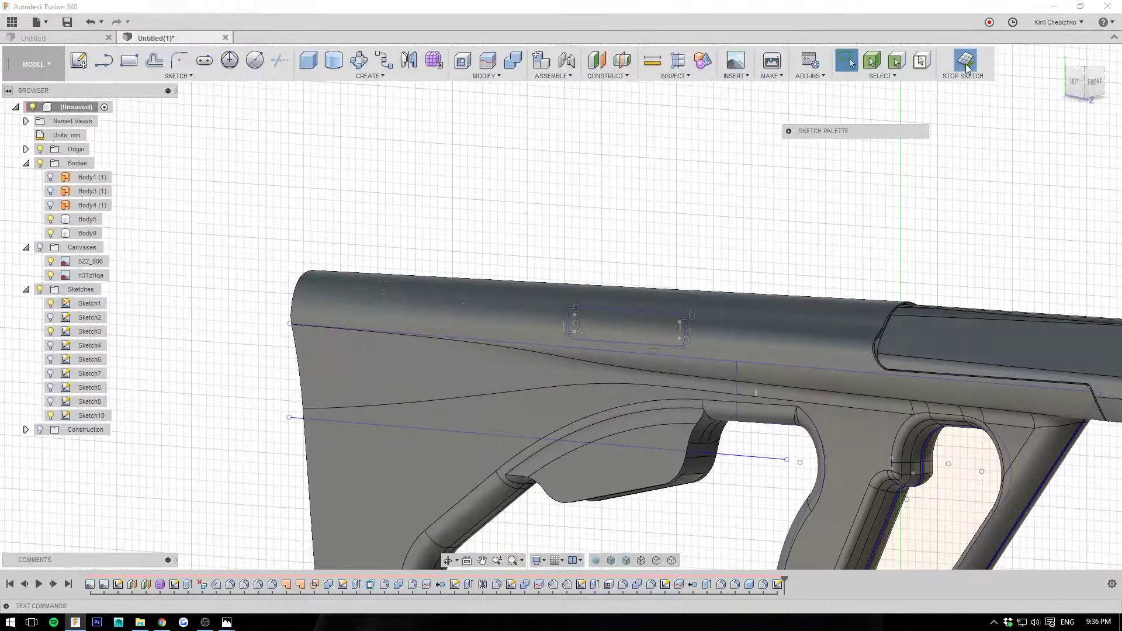
{"action": "left_click", "coordinate": [965, 60]}
Extrude the scaled rounded rectangle profile -7.0 mm out through the stock's side as a new body.
{"action": "left_click_drag", "start_coordinate": [627, 339], "coordinate": [637, 379]}
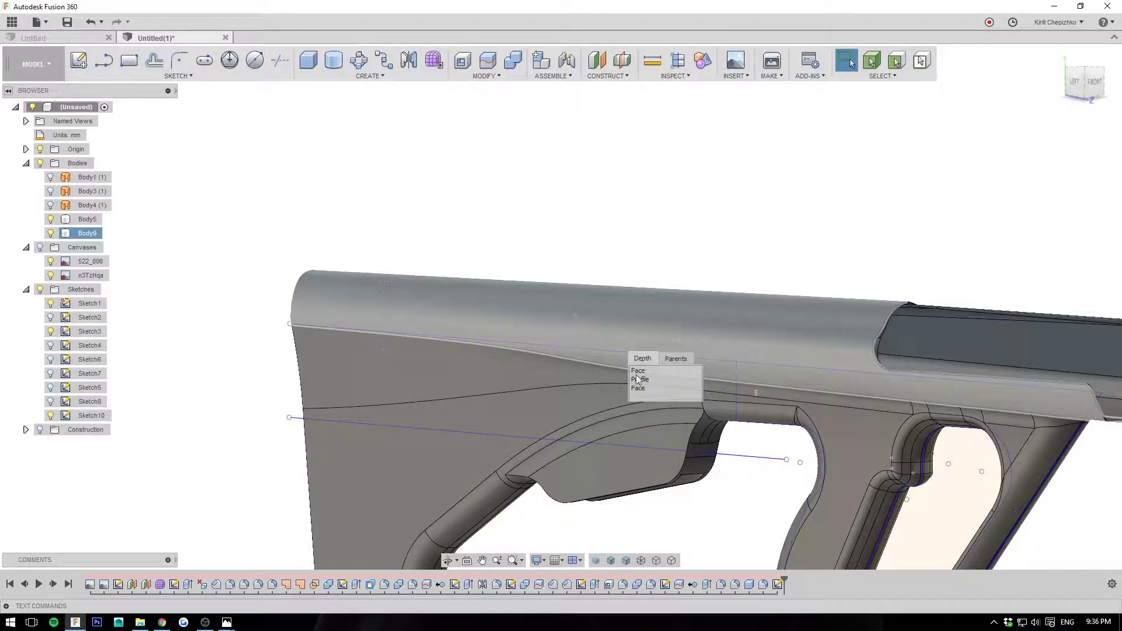
{"action": "left_click", "coordinate": [637, 379]}
{"action": "right_click", "coordinate": [632, 339]}
{"action": "left_click", "coordinate": [640, 328]}
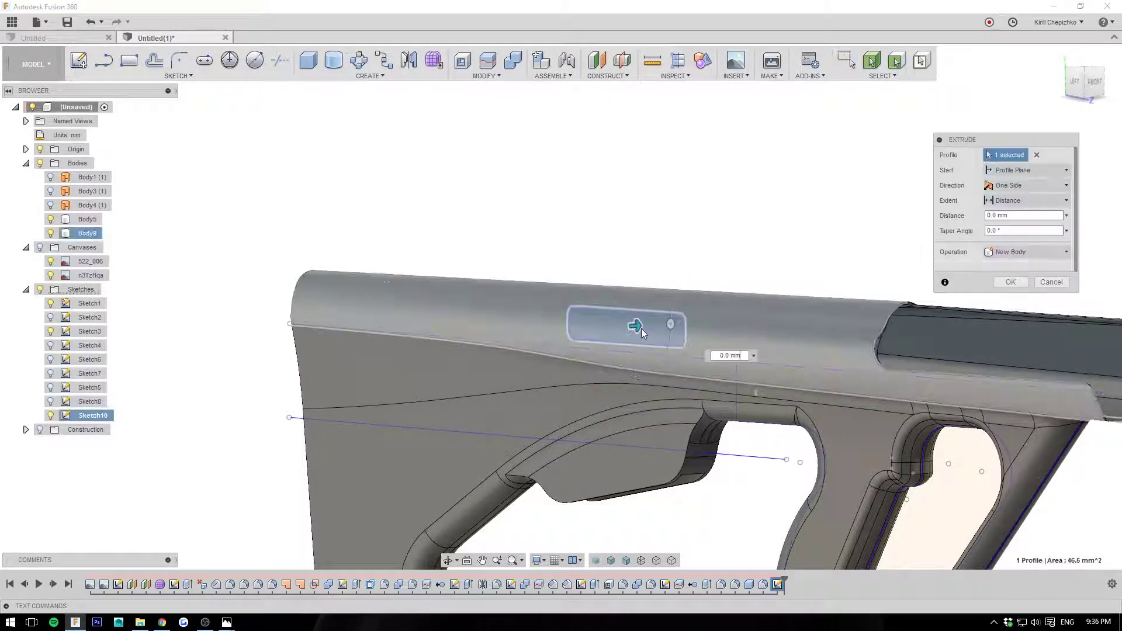
{"action": "left_click_drag", "start_coordinate": [639, 329], "coordinate": [590, 329]}
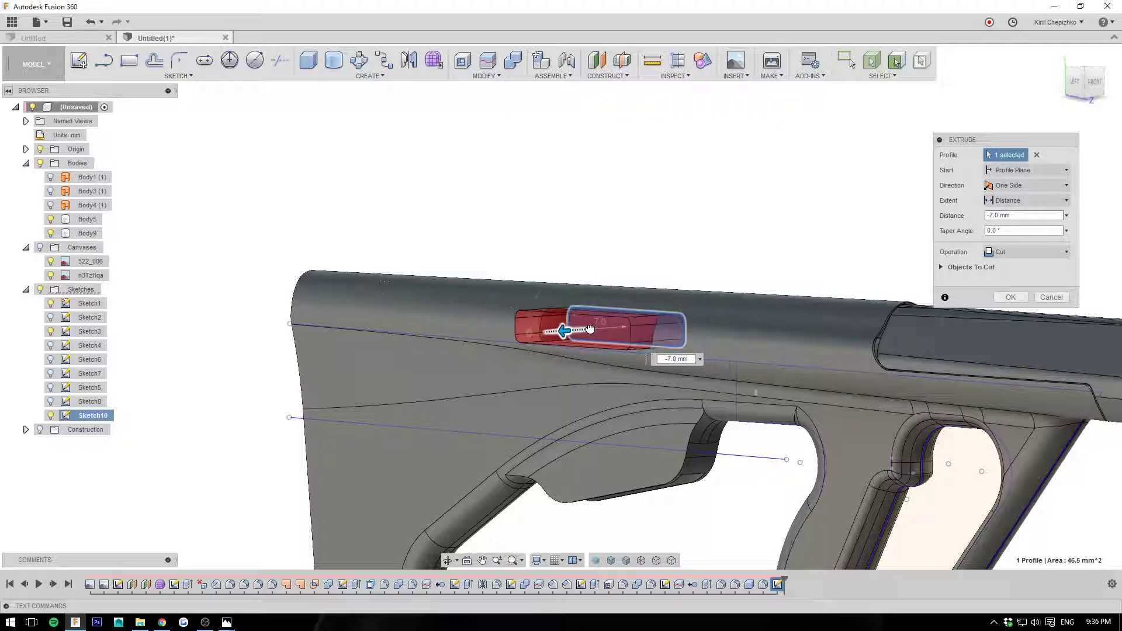
{"action": "scroll", "coordinate": [675, 303], "scroll_direction": "up", "scroll_amount": 5}
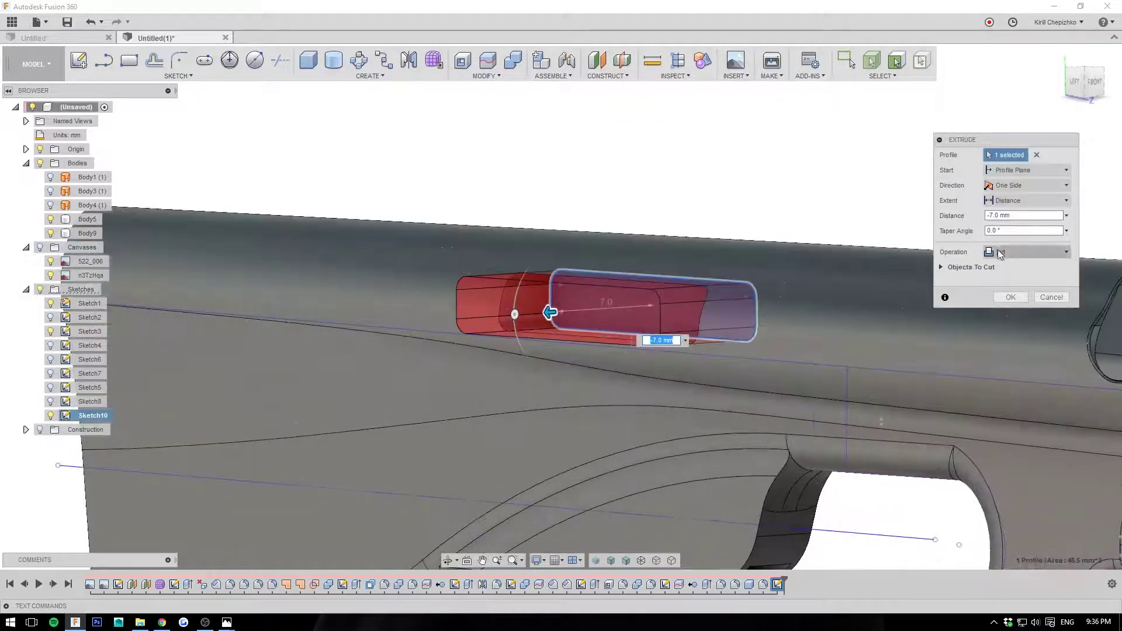
{"action": "left_click", "coordinate": [1001, 253]}
{"action": "left_click", "coordinate": [1008, 309]}
{"action": "left_click", "coordinate": [1011, 297]}
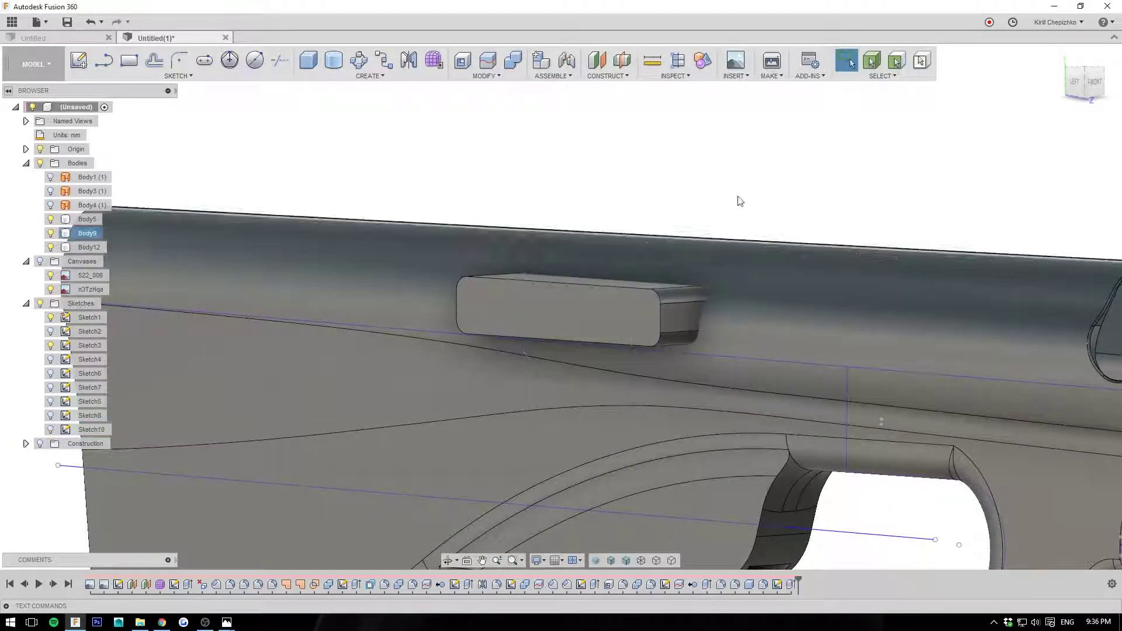
Tilt the protruding block body with Move/Copy and shift it about -1.1 mm in X and 2.8 mm in Y into the stock's upper side.
{"action": "scroll", "coordinate": [759, 222], "scroll_direction": "down", "scroll_amount": 6}
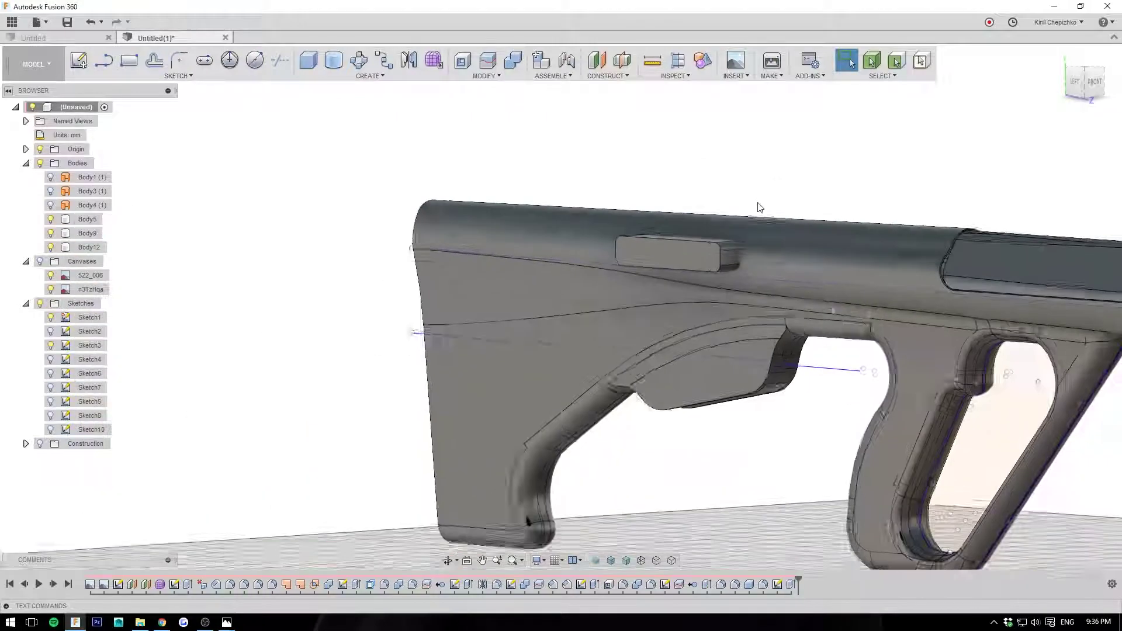
{"action": "left_click", "coordinate": [1094, 87]}
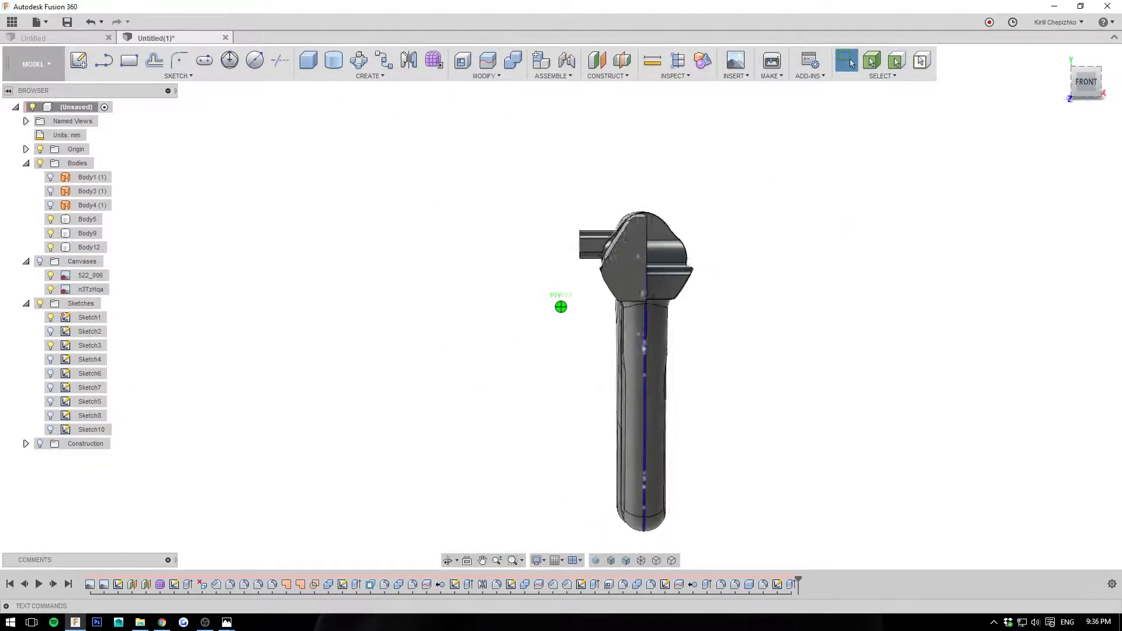
{"action": "middle_click_drag", "start_coordinate": [543, 199], "coordinate": [842, 275], "text": "shift"}
{"action": "scroll", "coordinate": [617, 400], "scroll_direction": "up", "scroll_amount": 3}
{"action": "middle_click_drag", "start_coordinate": [618, 403], "coordinate": [689, 536]}
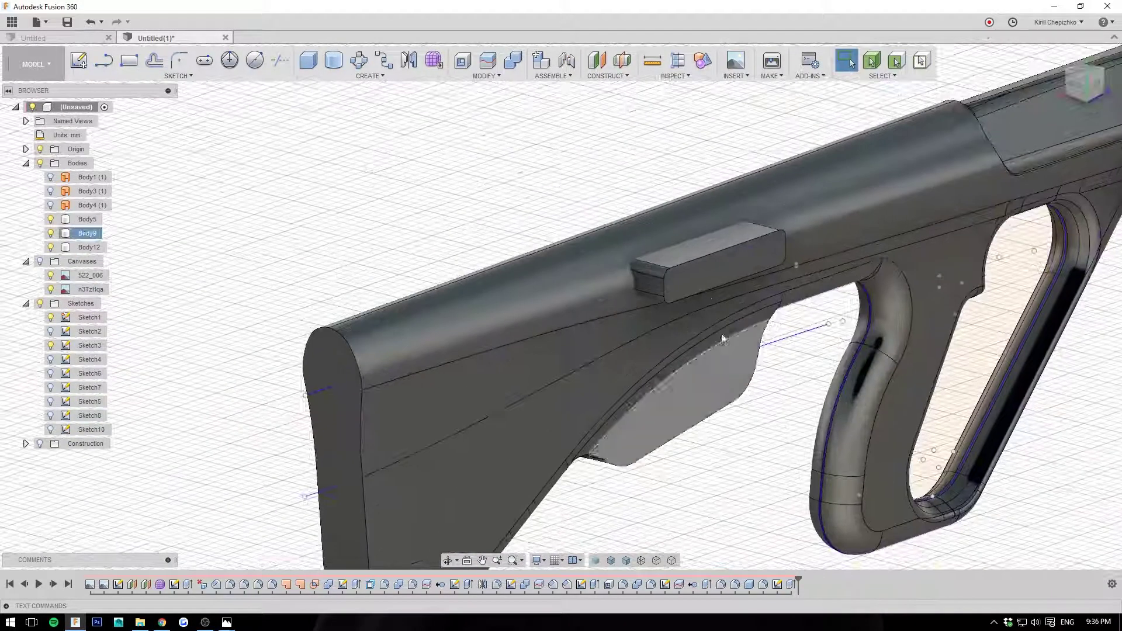
{"action": "right_click", "coordinate": [699, 284]}
{"action": "left_click", "coordinate": [669, 301]}
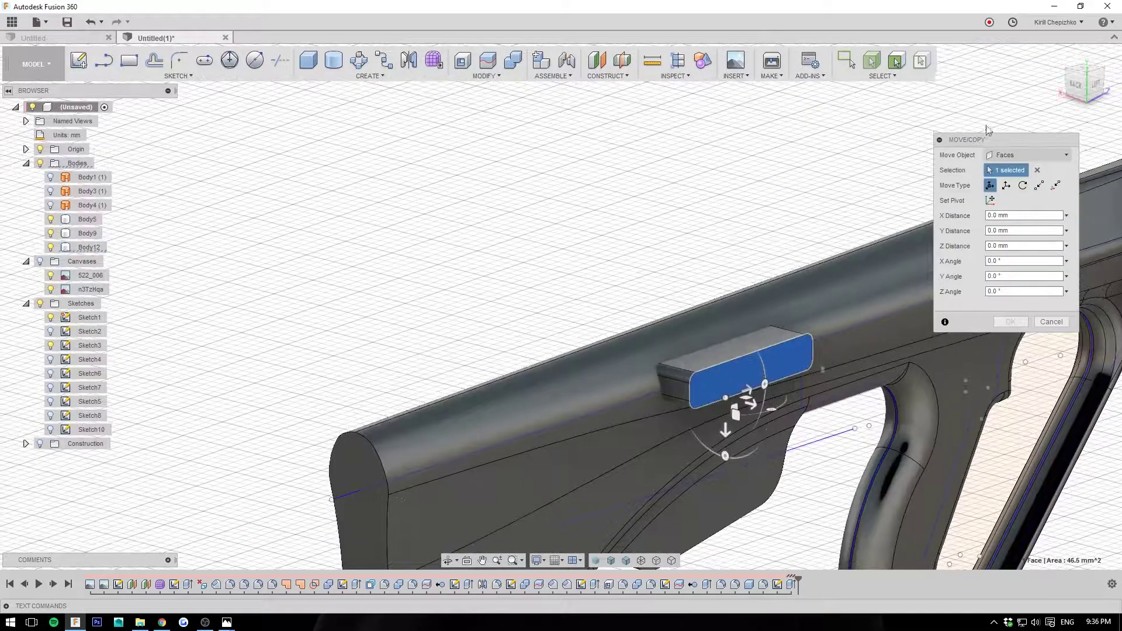
{"action": "left_click", "coordinate": [1080, 86]}
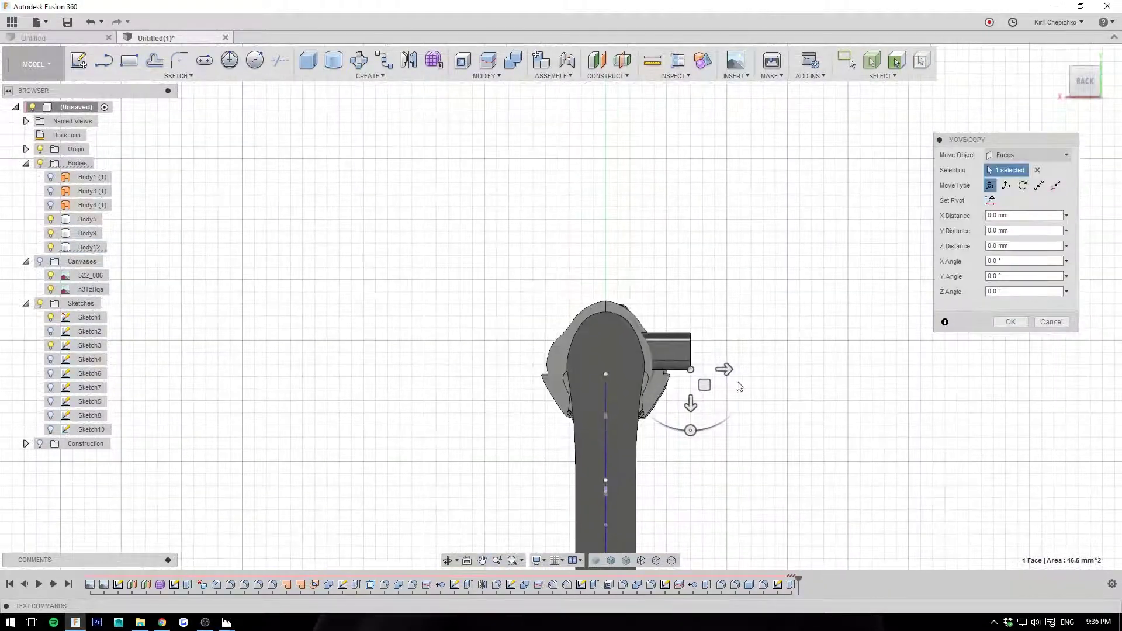
{"action": "mouse_move", "coordinate": [691, 431]}
{"action": "left_mouse_down"}
{"action": "mouse_move", "coordinate": [721, 421]}
{"action": "mouse_move", "coordinate": [690, 431]}
{"action": "left_mouse_up"}
{"action": "left_click", "coordinate": [1015, 155]}
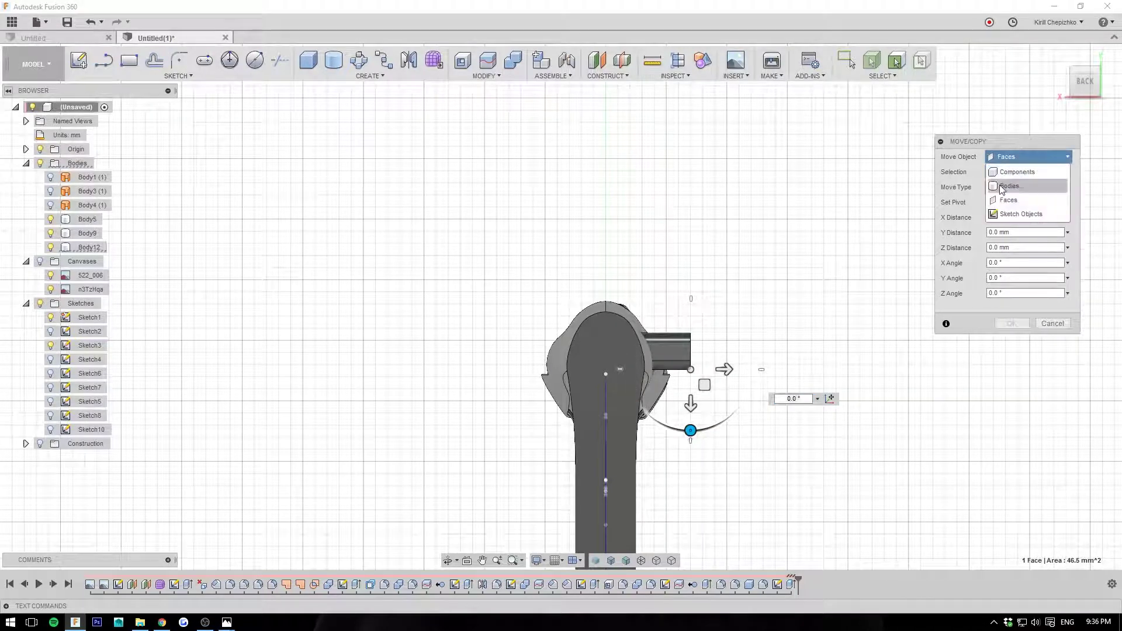
{"action": "left_click", "coordinate": [1011, 182]}
{"action": "left_click", "coordinate": [677, 353]}
{"action": "left_click_drag", "start_coordinate": [675, 299], "coordinate": [644, 305]}
{"action": "left_click_drag", "start_coordinate": [678, 341], "coordinate": [651, 315]}
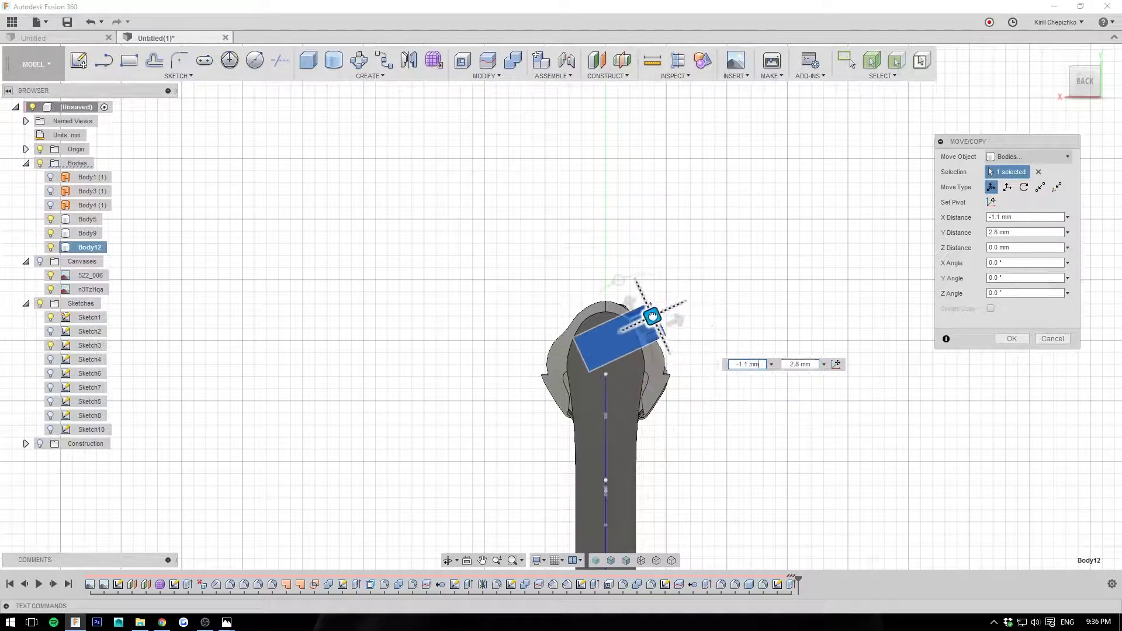
Rotate the block on the stock's upper side about its Z axis to 5.0° with Move/Copy.
{"action": "middle_click_drag", "start_coordinate": [1047, 97], "coordinate": [677, 309], "text": "shift"}
{"action": "scroll", "coordinate": [526, 338], "scroll_direction": "up", "scroll_amount": 3}
{"action": "middle_click_drag", "start_coordinate": [524, 338], "coordinate": [449, 370]}
{"action": "left_click_drag", "start_coordinate": [468, 383], "coordinate": [469, 381]}
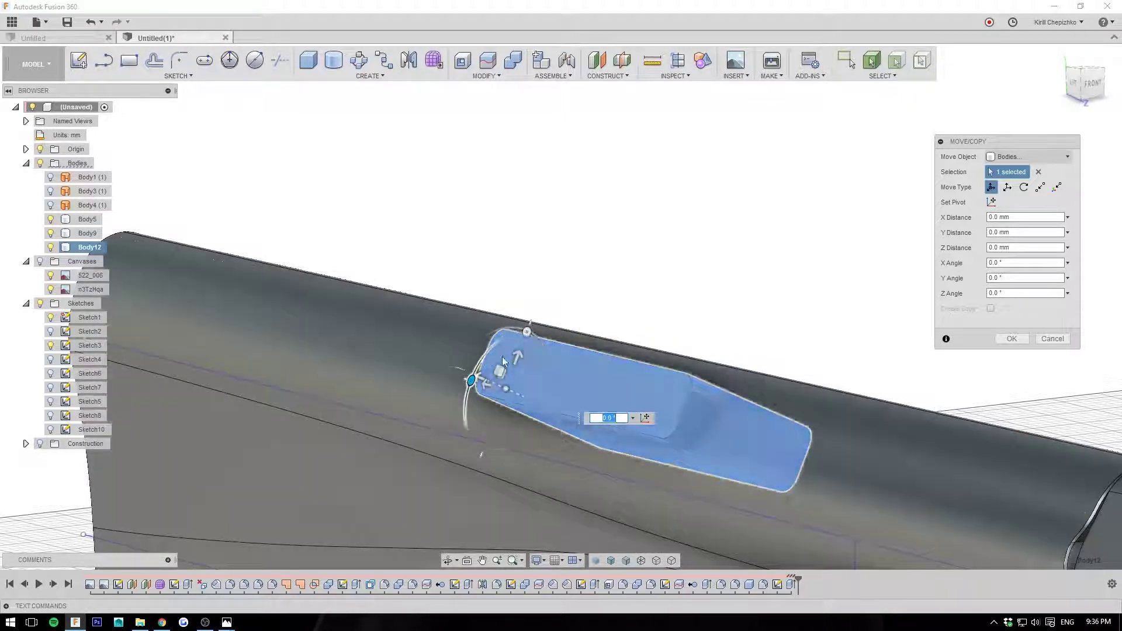
{"action": "left_click_drag", "start_coordinate": [526, 333], "coordinate": [541, 342]}
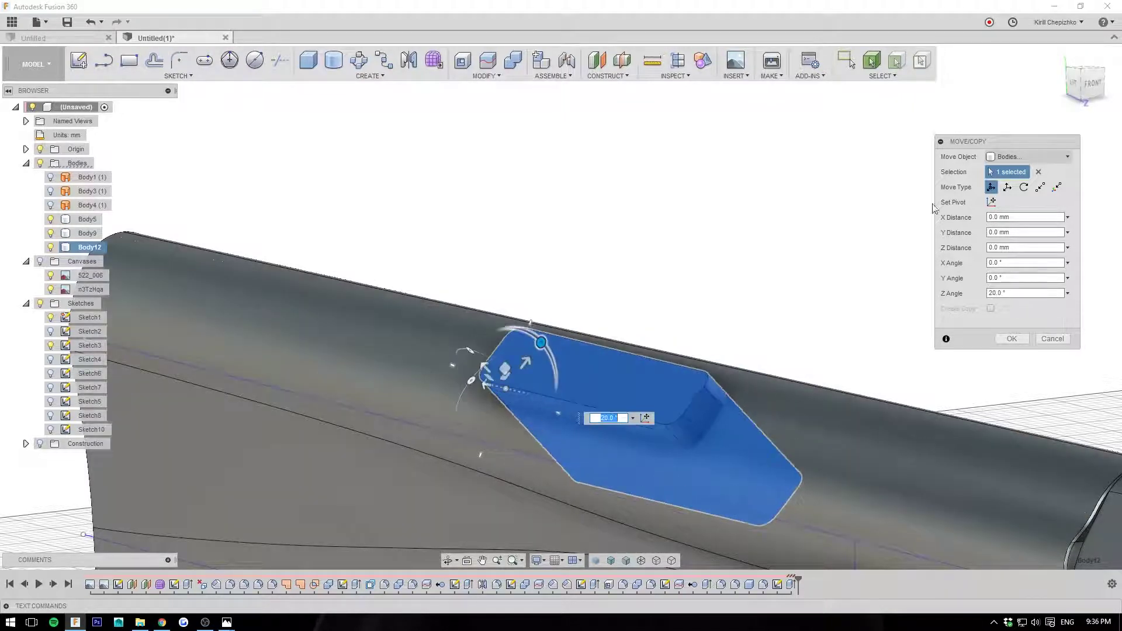
{"action": "left_click", "coordinate": [1092, 86]}
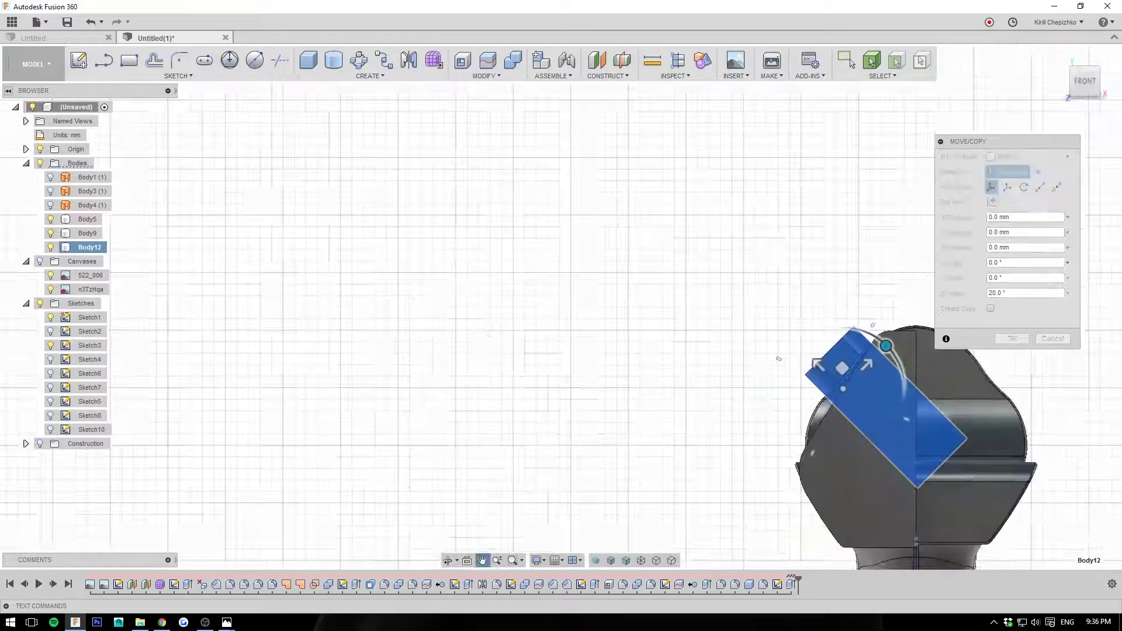
{"action": "middle_click_drag", "start_coordinate": [882, 366], "coordinate": [587, 378]}
{"action": "scroll", "coordinate": [587, 378], "scroll_direction": "up", "scroll_amount": 5}
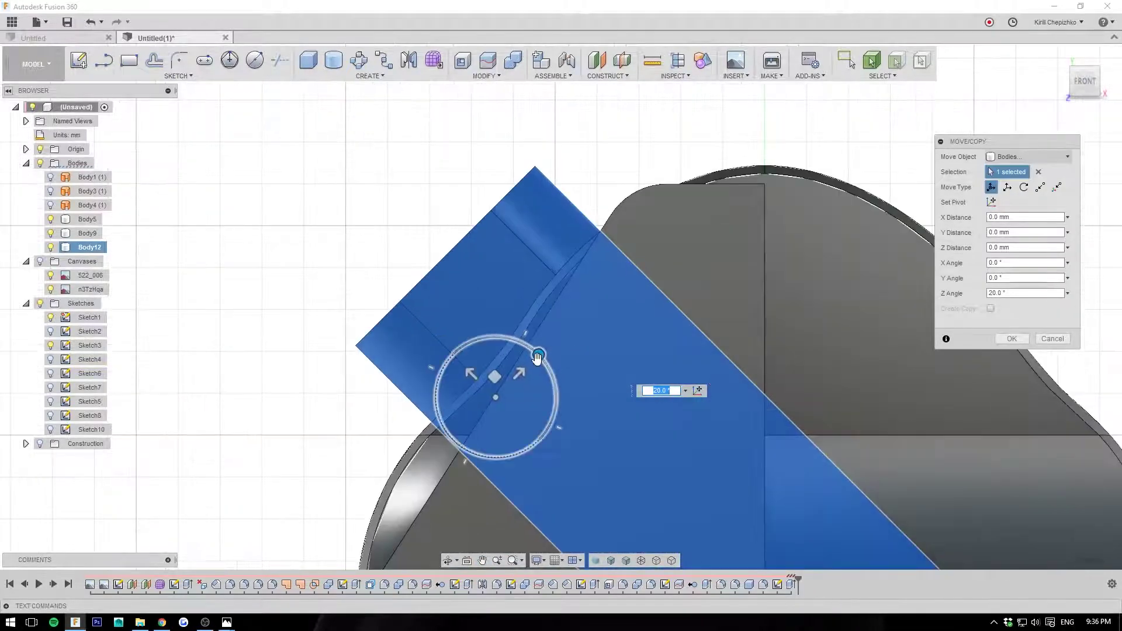
{"action": "left_click_drag", "start_coordinate": [523, 339], "coordinate": [539, 331]}
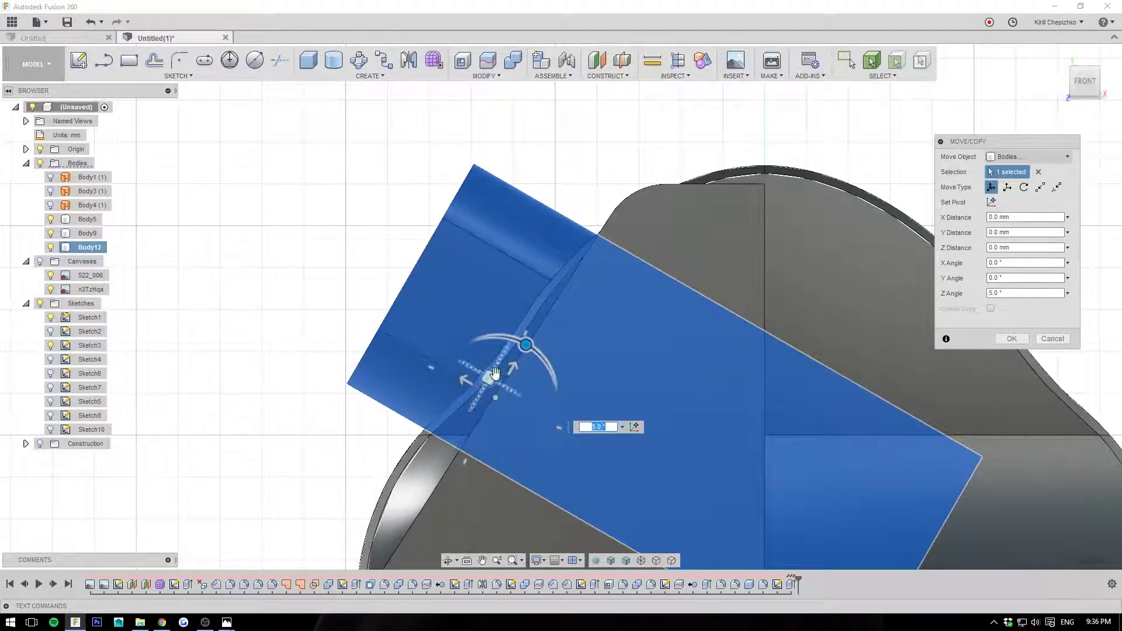
Shift the tilted block about 1.5 mm in X and 0.4 mm in Y relative to the stock.
{"action": "left_click_drag", "start_coordinate": [494, 374], "coordinate": [395, 280]}
{"action": "scroll", "coordinate": [395, 281], "scroll_direction": "down", "scroll_amount": 3}
{"action": "left_click_drag", "start_coordinate": [1076, 88], "coordinate": [1111, 94]}
{"action": "scroll", "coordinate": [664, 345], "scroll_direction": "down", "scroll_amount": 3}
{"action": "middle_click_drag", "start_coordinate": [847, 391], "coordinate": [514, 255]}
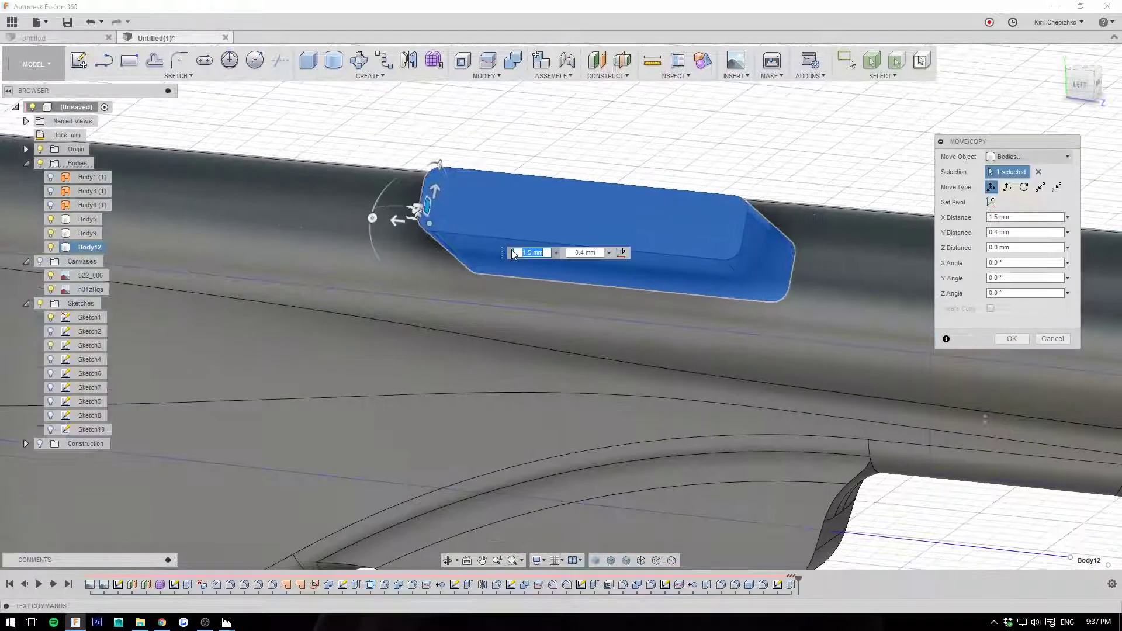
Move the tilted block about -1.0 mm in Y, deeper into the stock's upper side.
{"action": "left_click", "coordinate": [1090, 90]}
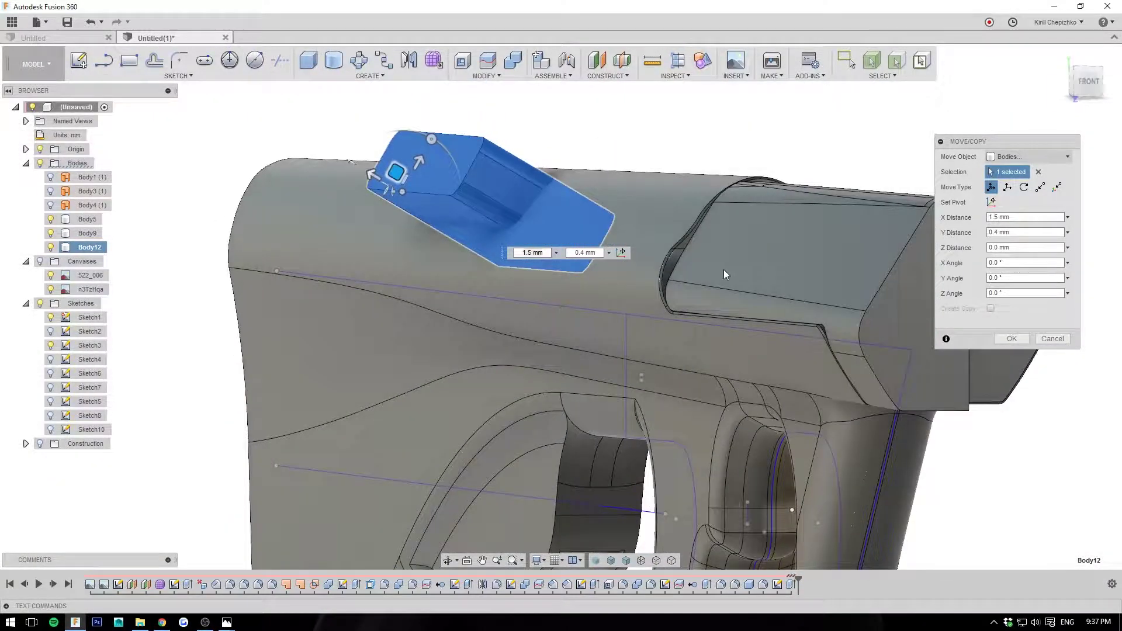
{"action": "middle_click_drag", "start_coordinate": [663, 289], "coordinate": [781, 364]}
{"action": "scroll", "coordinate": [535, 230], "scroll_direction": "up", "scroll_amount": 1}
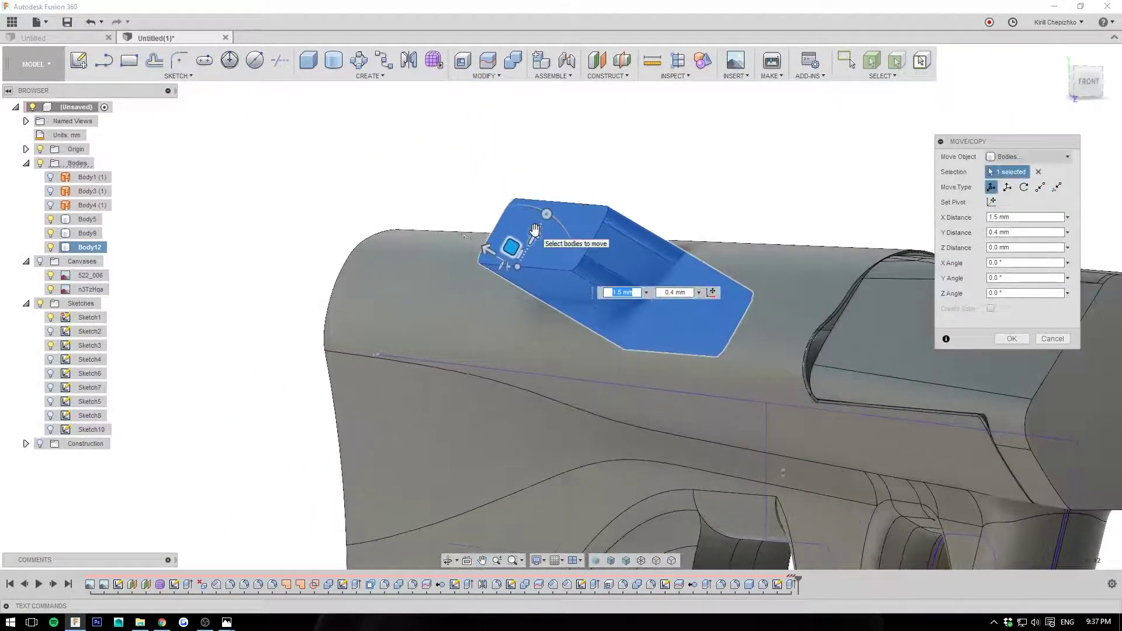
{"action": "left_click_drag", "start_coordinate": [535, 230], "coordinate": [526, 249]}
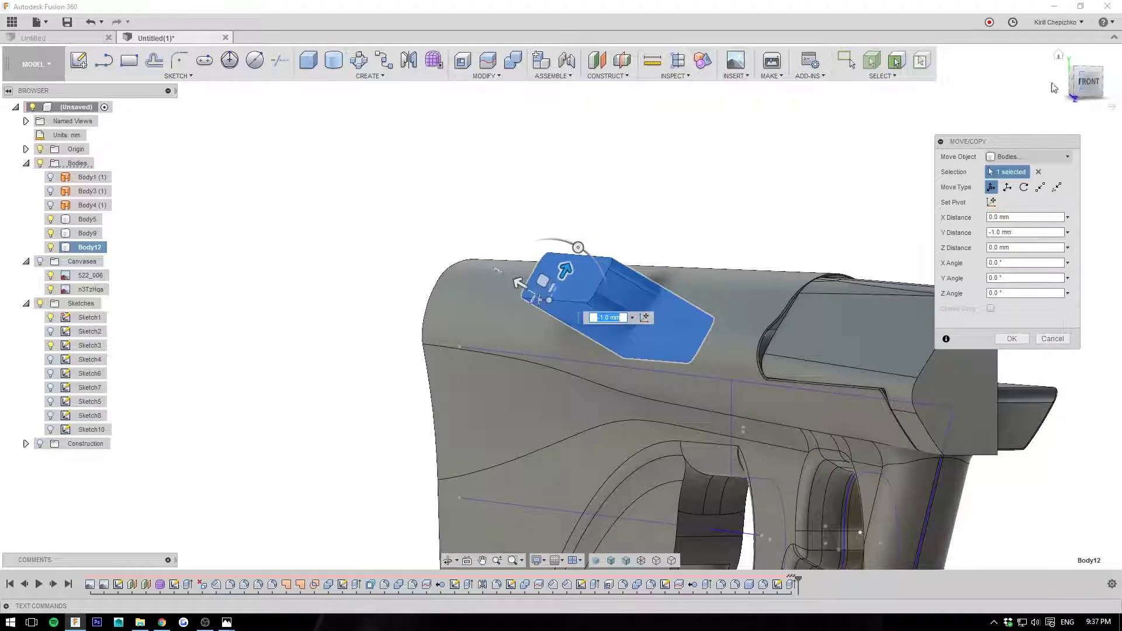
Check the block's placement on the stock in side view and accept the move.
{"action": "left_click", "coordinate": [1080, 95]}
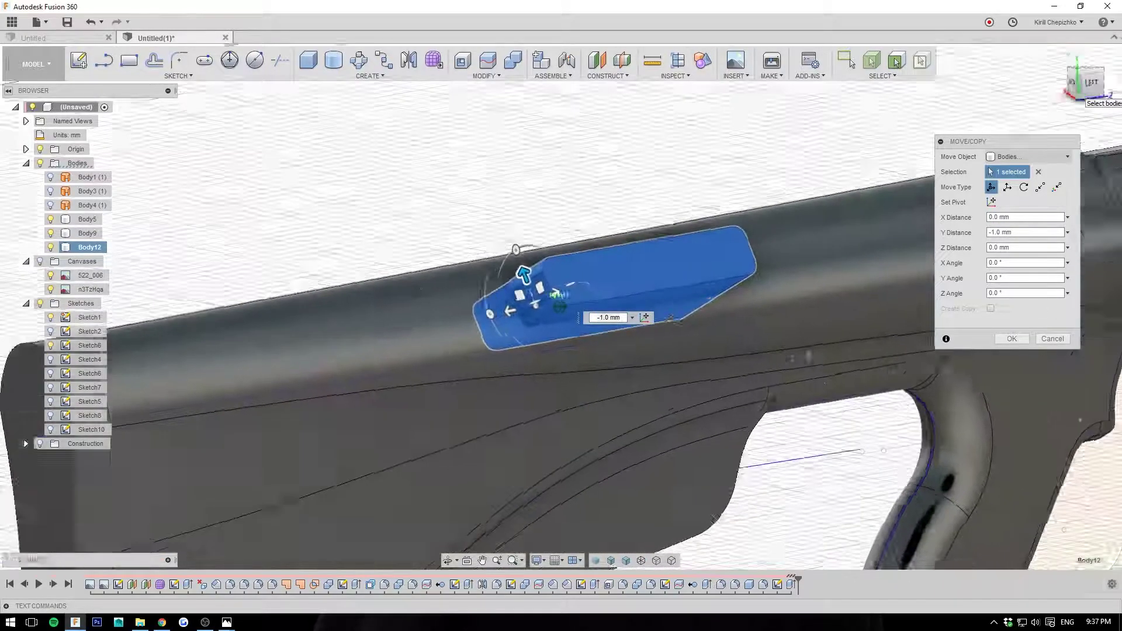
{"action": "left_click", "coordinate": [1085, 85]}
{"action": "scroll", "coordinate": [695, 301], "scroll_direction": "down", "scroll_amount": 3}
{"action": "middle_click_drag", "start_coordinate": [706, 333], "coordinate": [603, 327]}
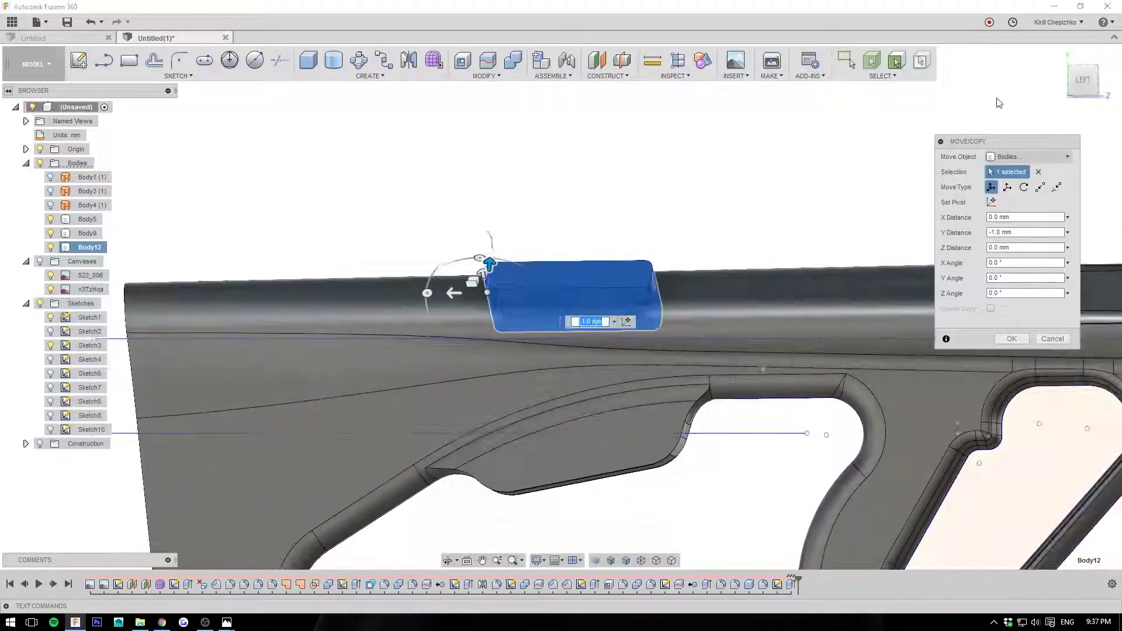
{"action": "left_click", "coordinate": [1078, 84]}
{"action": "middle_click_drag", "start_coordinate": [595, 202], "coordinate": [495, 229]}
{"action": "scroll", "coordinate": [489, 231], "scroll_direction": "down", "scroll_amount": 1}
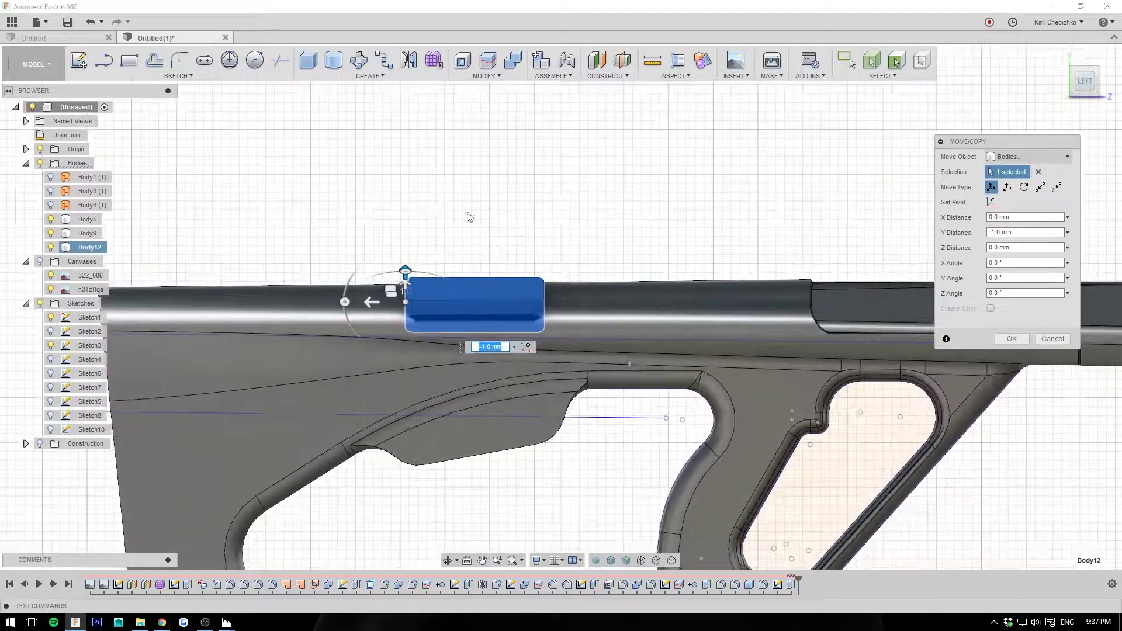
{"action": "middle_click_drag", "start_coordinate": [758, 279], "coordinate": [688, 302]}
{"action": "left_click", "coordinate": [1073, 87]}
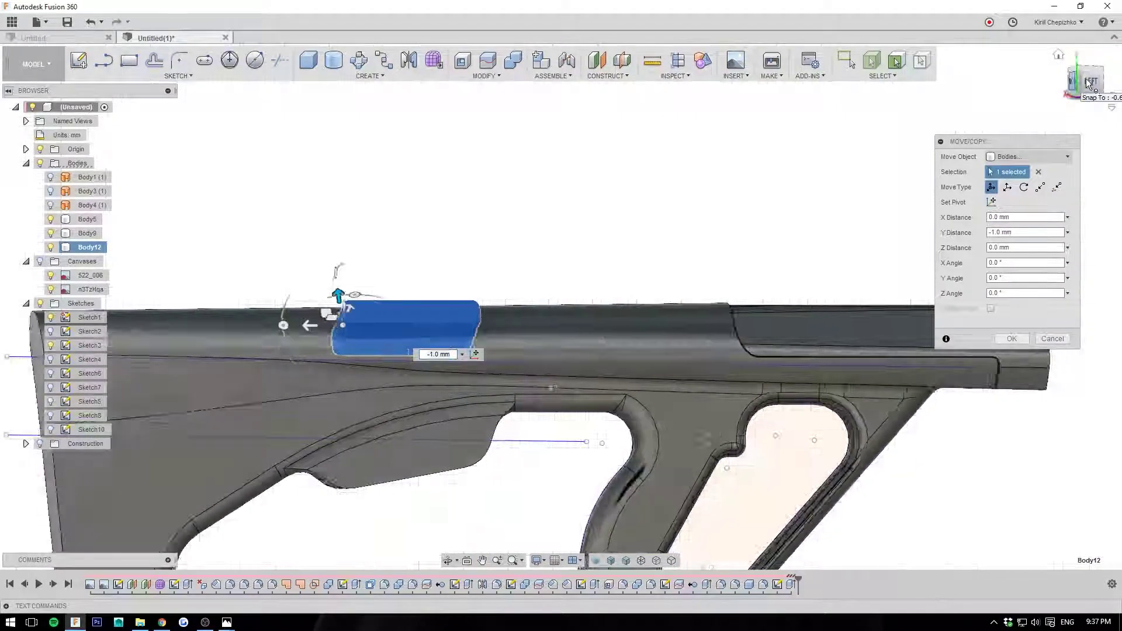
{"action": "left_click", "coordinate": [1101, 84]}
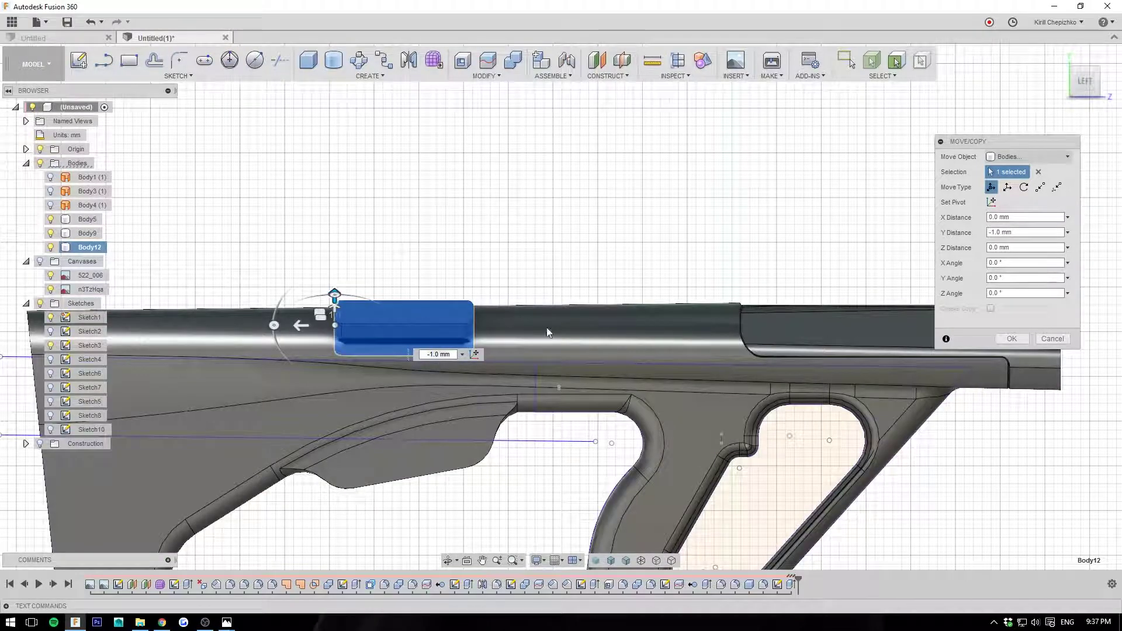
{"action": "middle_click_drag", "start_coordinate": [587, 273], "coordinate": [721, 263]}
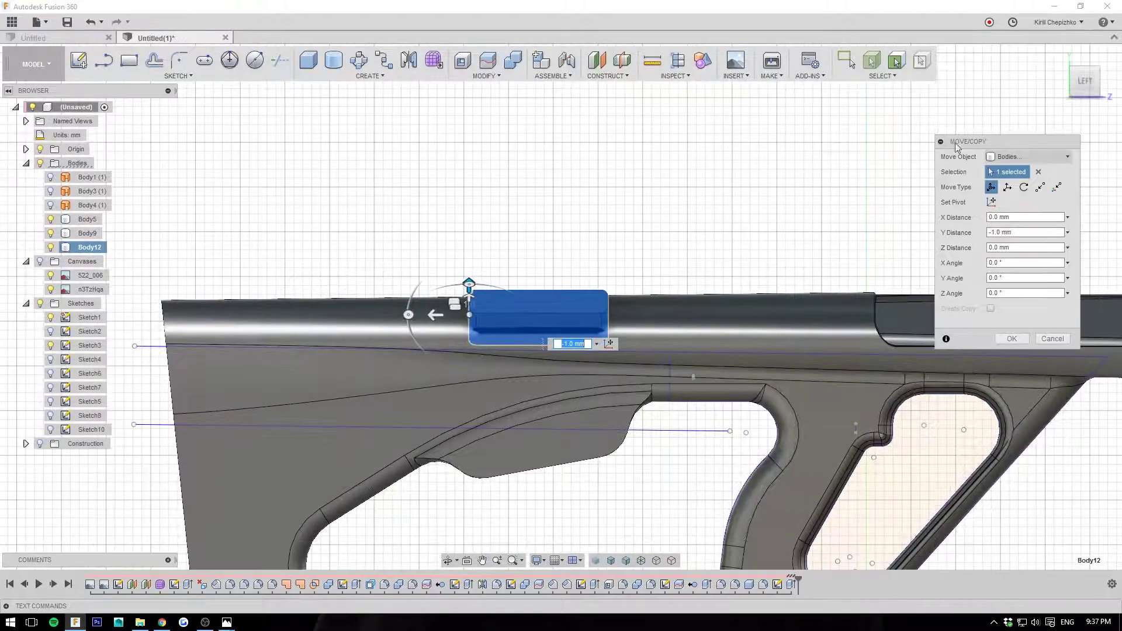
{"action": "left_click", "coordinate": [1091, 88]}
{"action": "left_click", "coordinate": [1011, 340]}
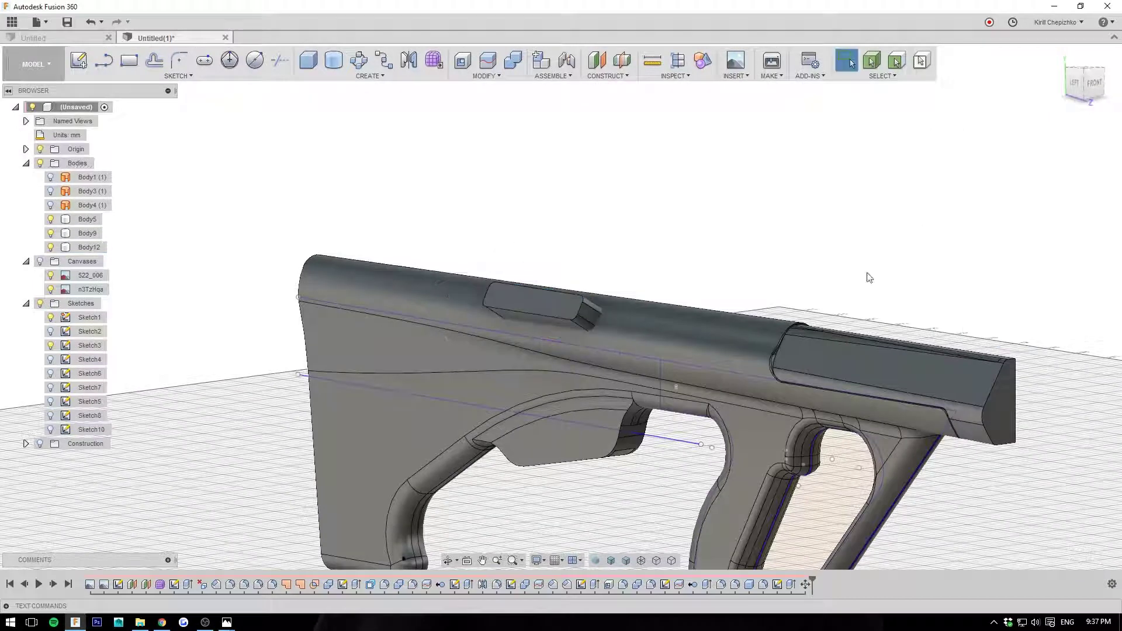
Cut the tilted block's shape out of the stock body with Combine, keeping the tool body.
{"action": "left_click", "coordinate": [516, 61]}
{"action": "left_click", "coordinate": [618, 349]}
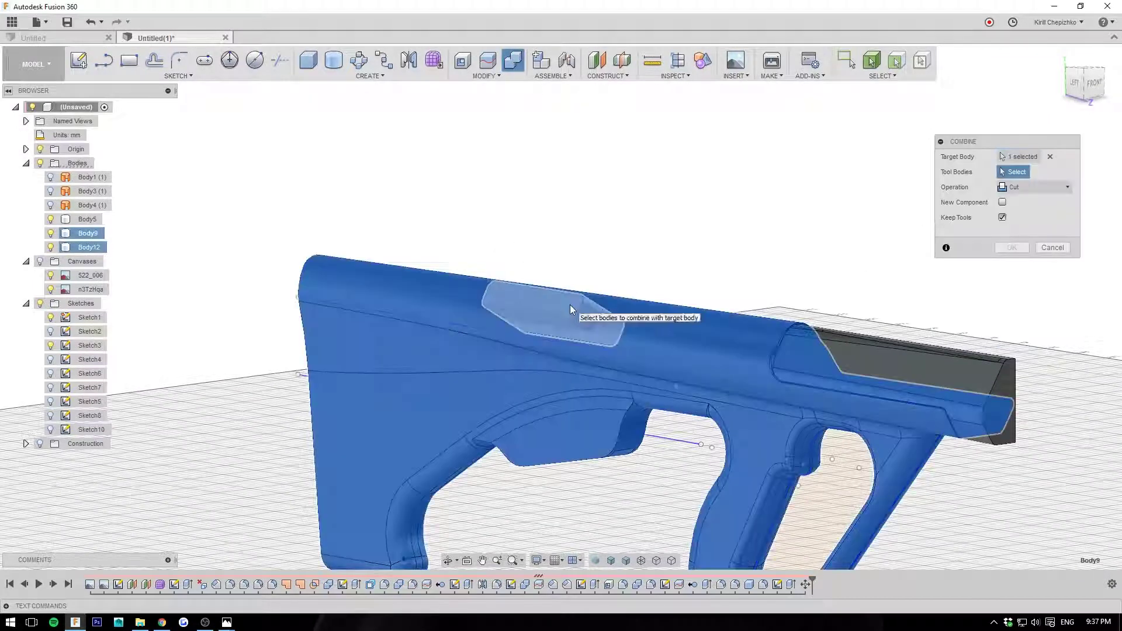
{"action": "left_click", "coordinate": [570, 303]}
{"action": "left_click", "coordinate": [1001, 255]}
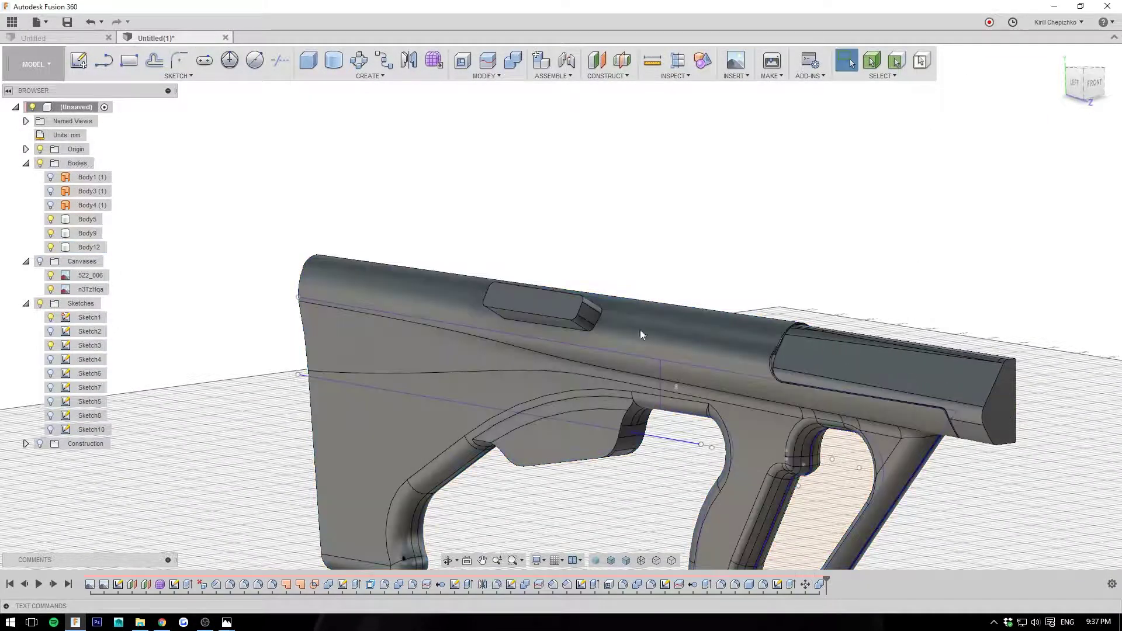
Offset the block's outer face about -3.8 mm so the block sits recessed in the stock's pocket.
{"action": "scroll", "coordinate": [557, 282], "scroll_direction": "up", "scroll_amount": 5}
{"action": "right_click", "coordinate": [556, 282]}
{"action": "left_click", "coordinate": [595, 273]}
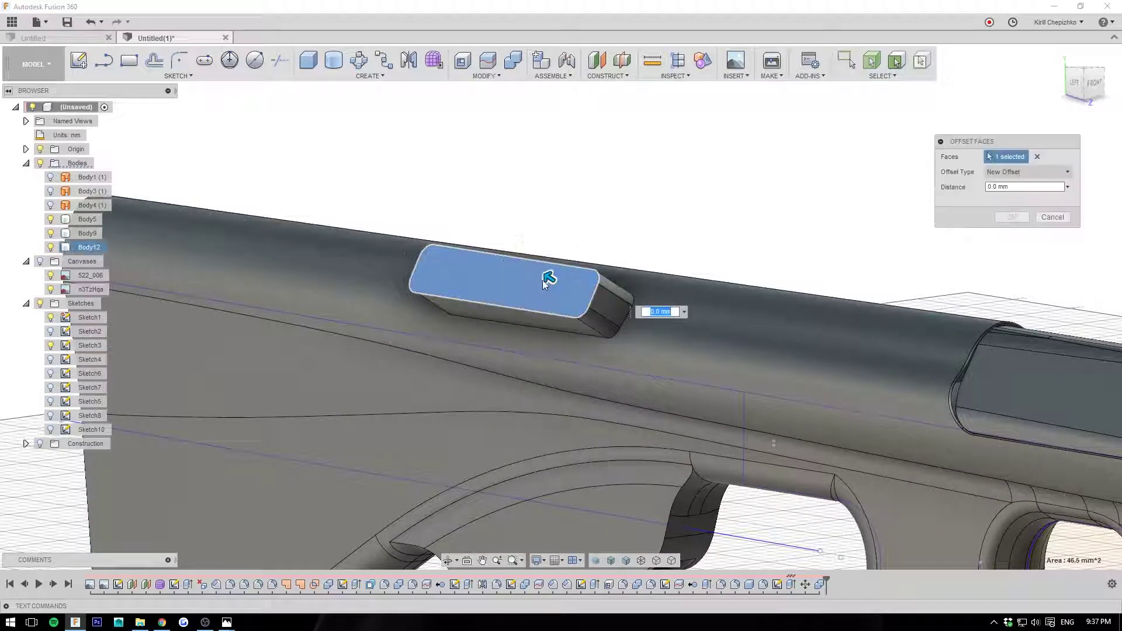
{"action": "scroll", "coordinate": [546, 275], "scroll_direction": "up", "scroll_amount": 3}
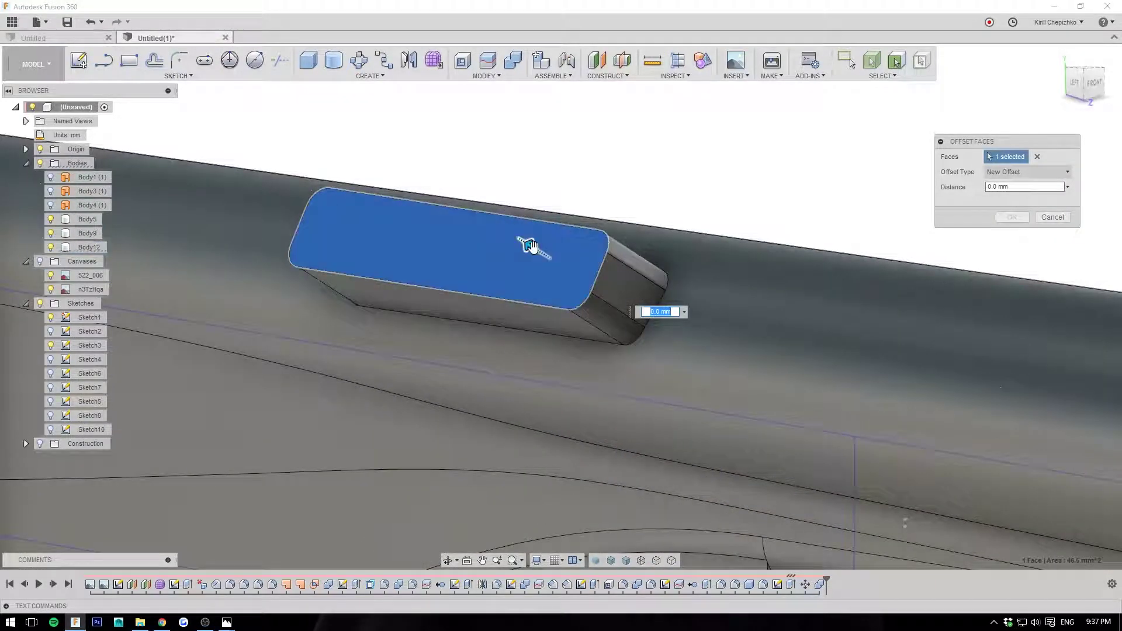
{"action": "left_click_drag", "start_coordinate": [530, 244], "coordinate": [625, 309]}
{"action": "scroll", "coordinate": [588, 287], "scroll_direction": "up", "scroll_amount": 3}
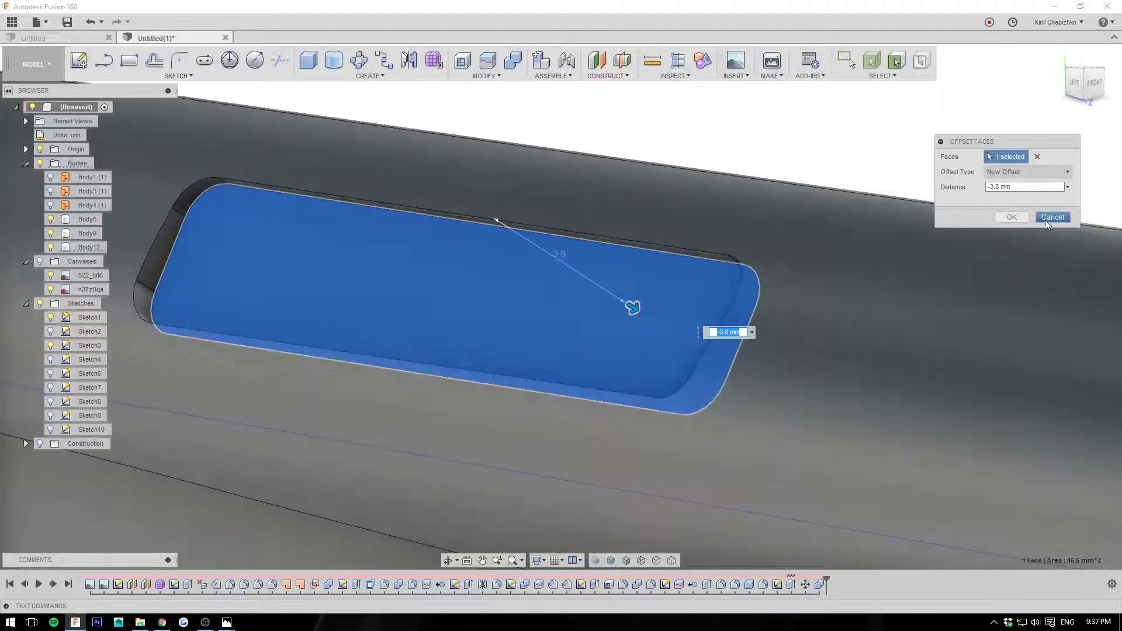
{"action": "left_click", "coordinate": [1011, 217]}
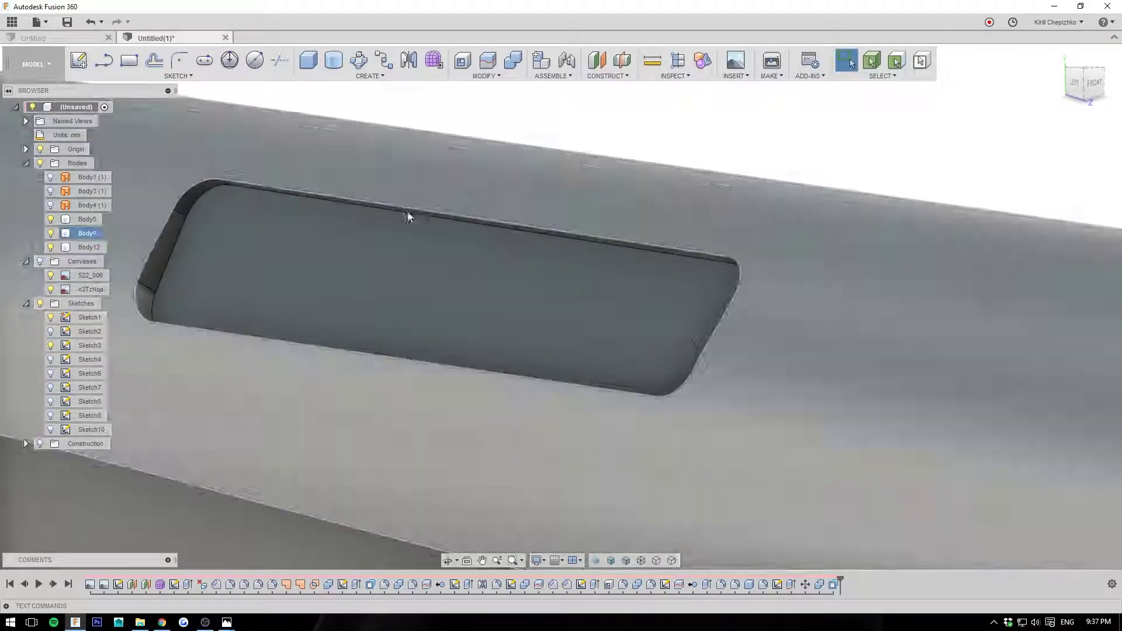
Fillet the pocket's outer rim on the stock with a constant radius of about 0.2 mm.
{"action": "middle_click_drag", "start_coordinate": [235, 223], "coordinate": [419, 248]}
{"action": "scroll", "coordinate": [409, 250], "scroll_direction": "down", "scroll_amount": 2}
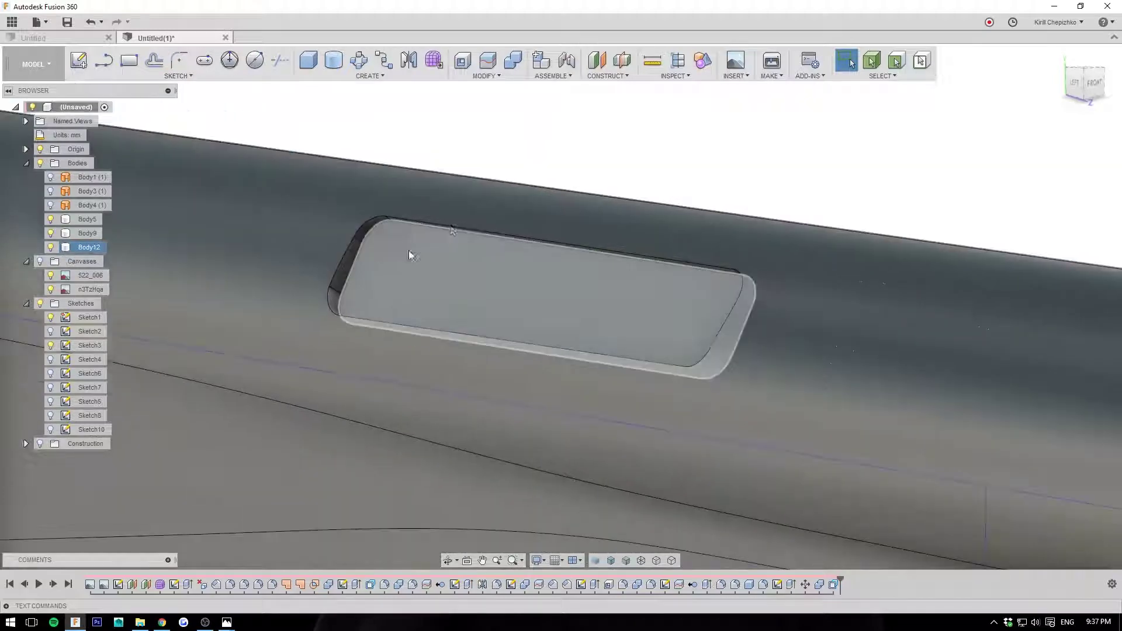
{"action": "middle_click_drag", "start_coordinate": [363, 316], "coordinate": [450, 302]}
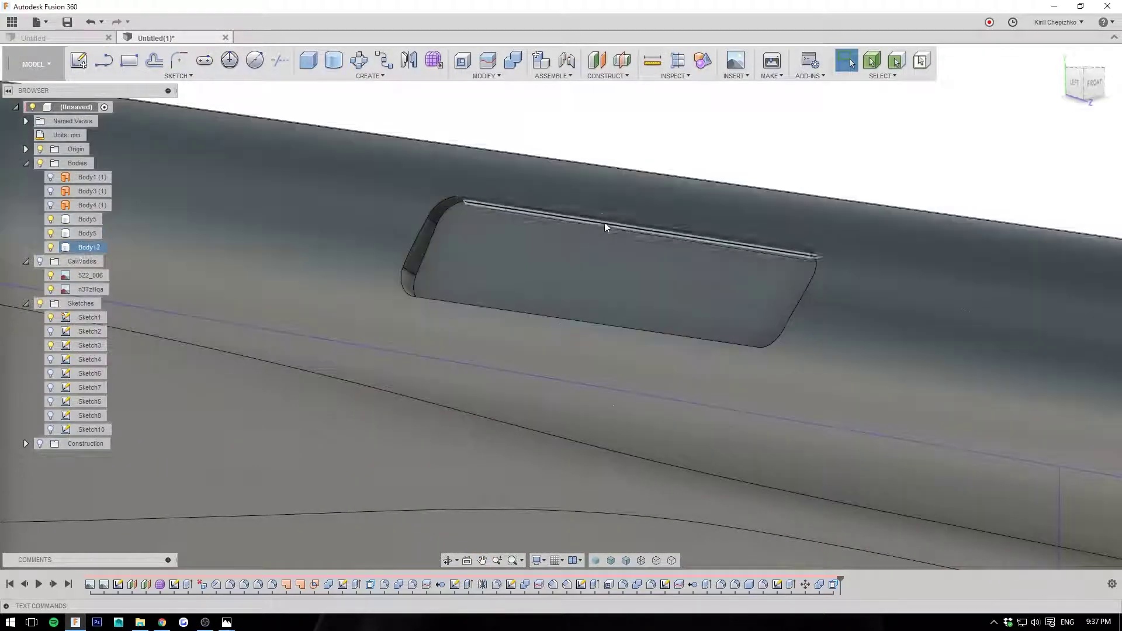
{"action": "right_click", "coordinate": [599, 220]}
{"action": "left_click", "coordinate": [593, 283]}
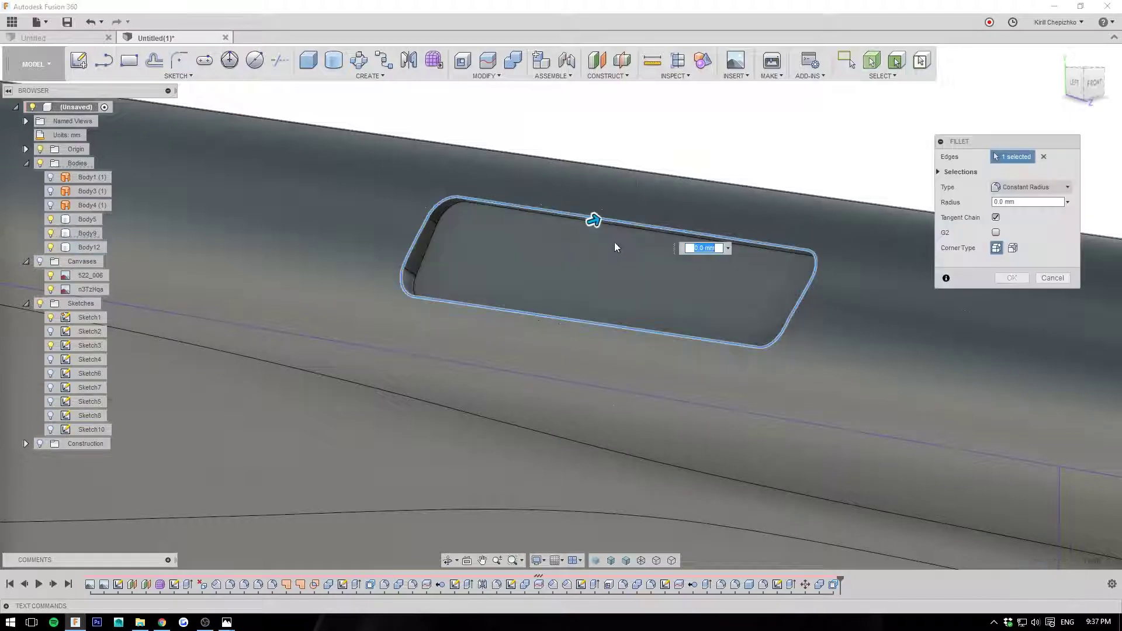
{"action": "scroll", "coordinate": [581, 205], "scroll_direction": "up", "scroll_amount": 4}
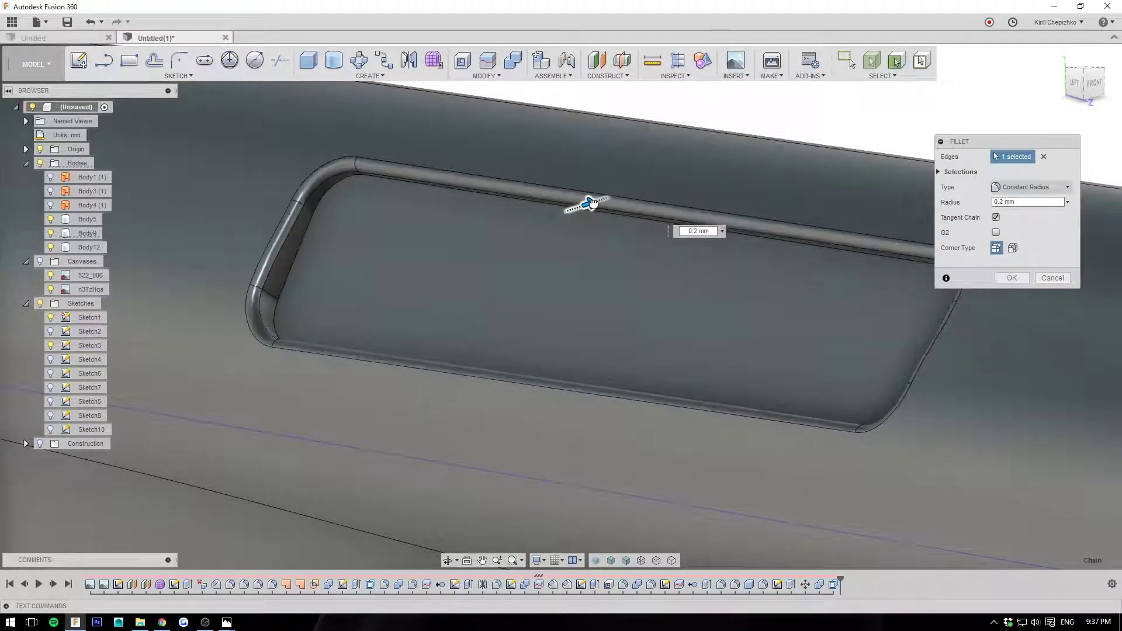
{"action": "left_click", "coordinate": [1024, 278]}
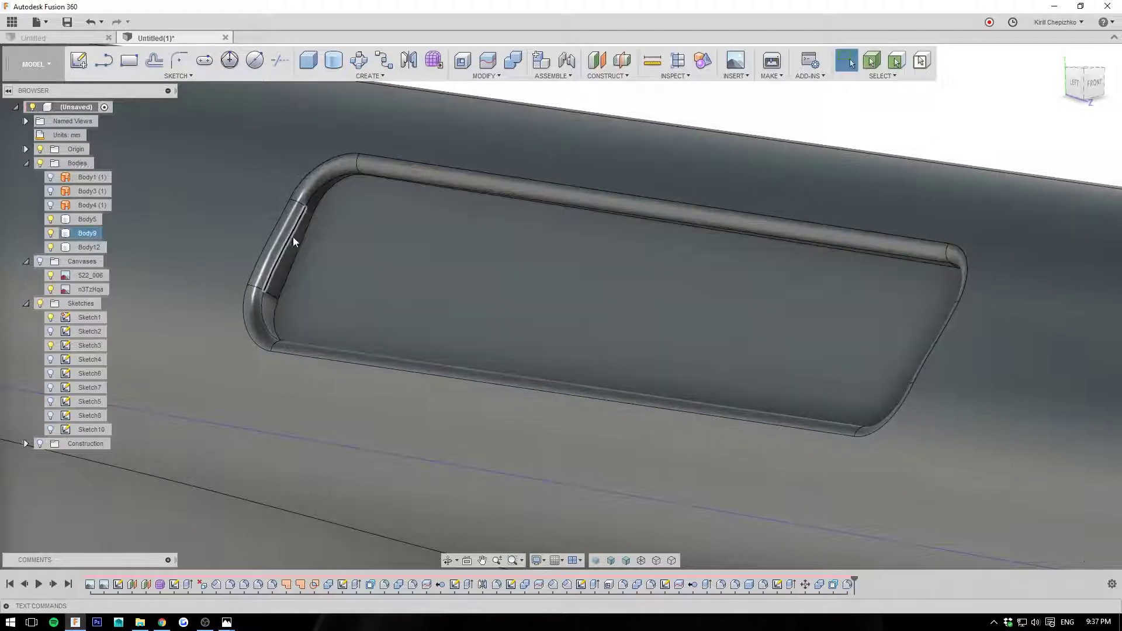
Chamfer the recessed insert's outer edge loop with an equal distance of about 0.1 mm.
{"action": "right_click", "coordinate": [302, 237]}
{"action": "left_click", "coordinate": [279, 307]}
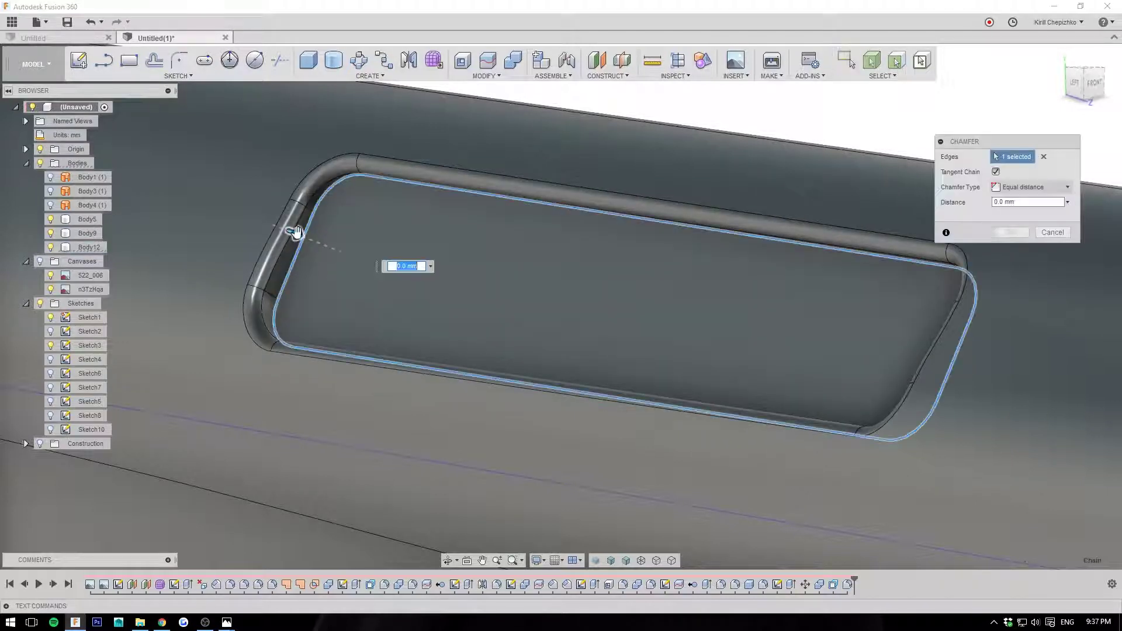
{"action": "scroll", "coordinate": [496, 290], "scroll_direction": "down", "scroll_amount": 5}
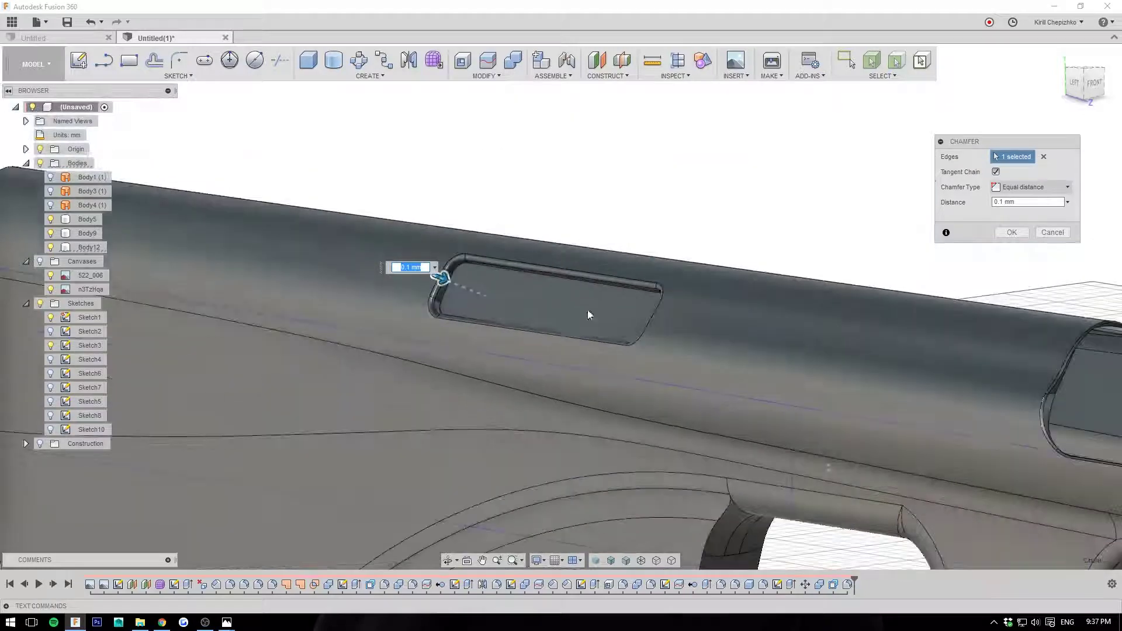
{"action": "left_click", "coordinate": [1099, 87]}
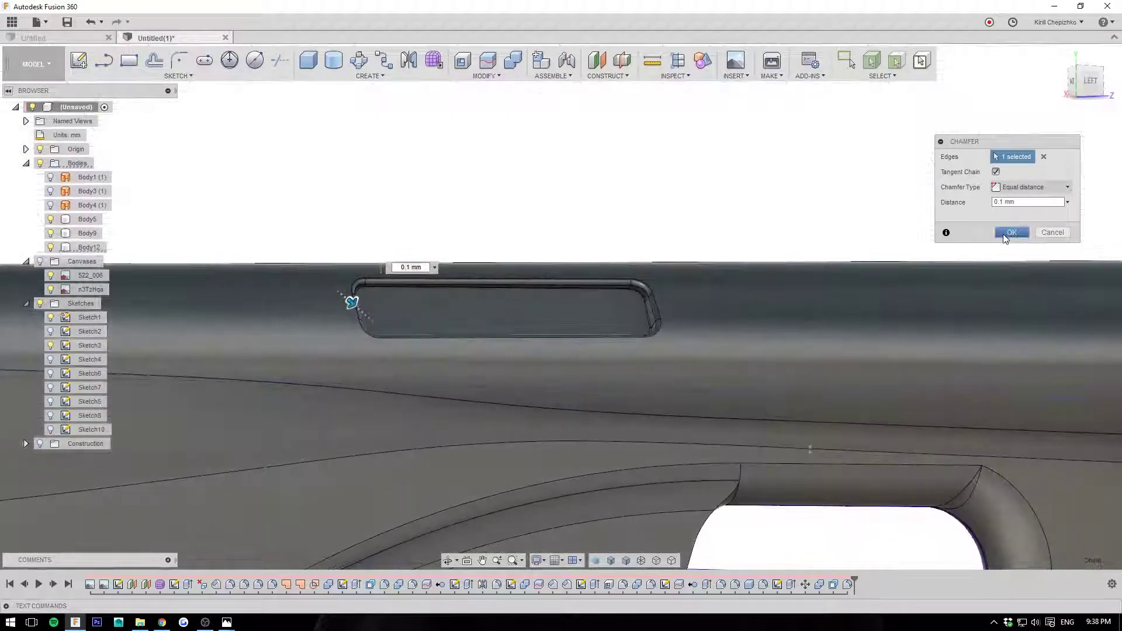
{"action": "left_click", "coordinate": [1011, 233]}
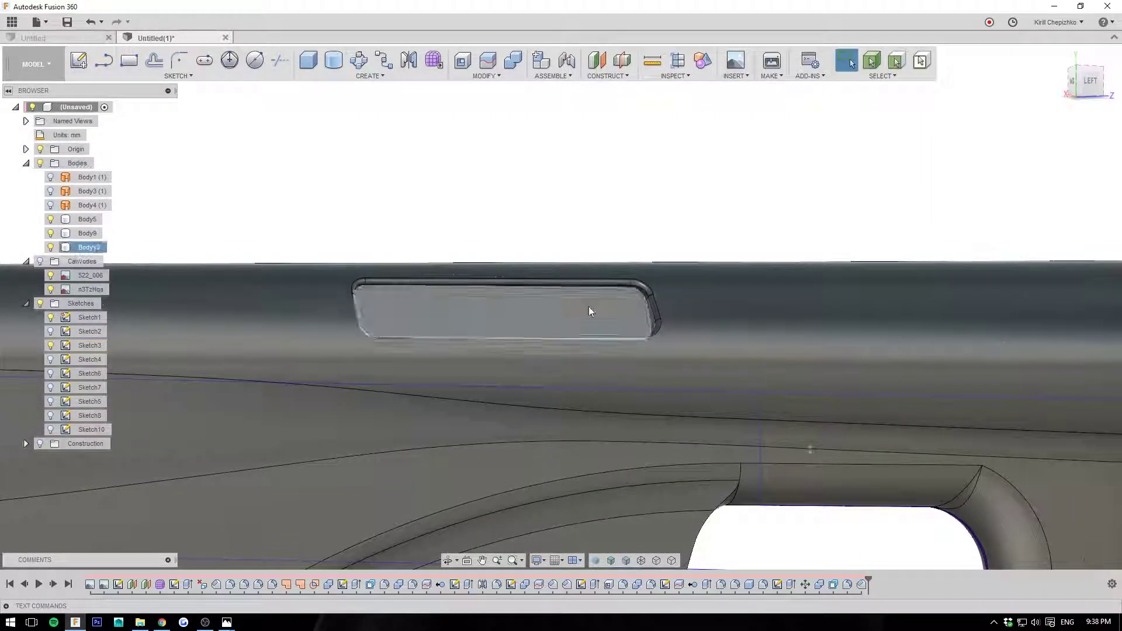
Start a cutting Box on the insert's face, with a base about 3.4 by 3.1 mm across the pocket's upper edge near its front end.
{"action": "left_click", "coordinate": [1087, 86]}
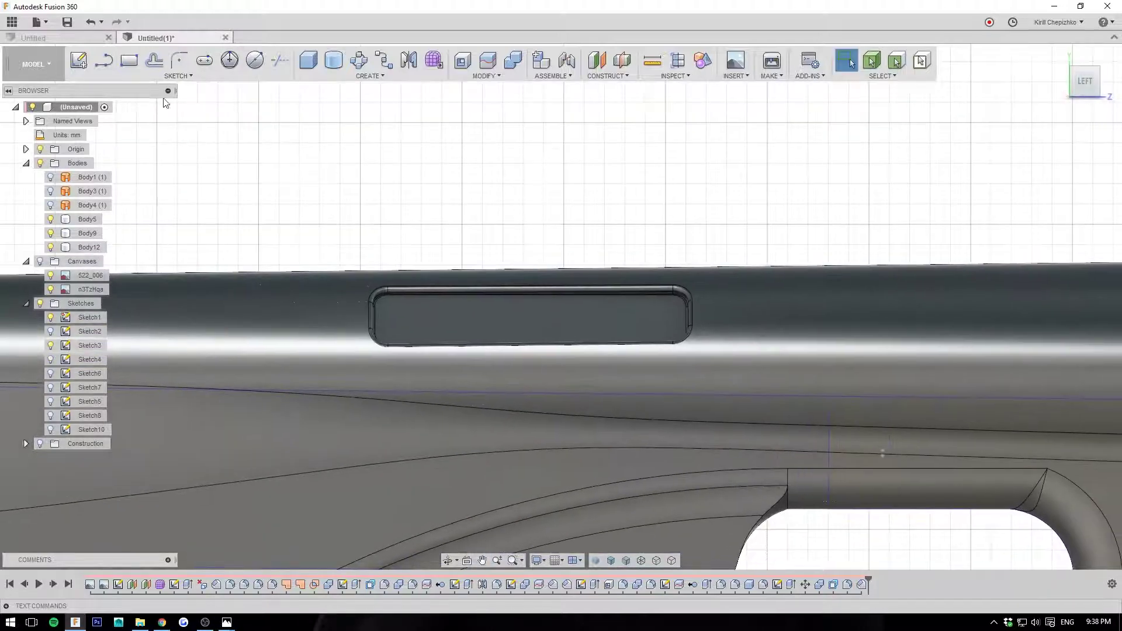
{"action": "left_click", "coordinate": [562, 307]}
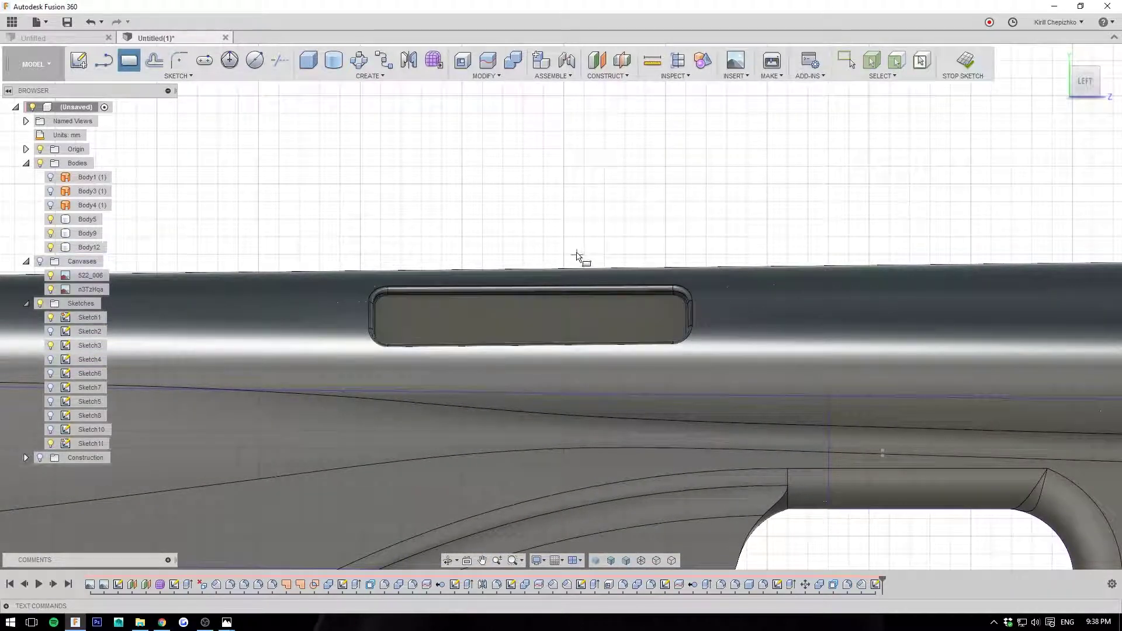
{"action": "left_click", "coordinate": [576, 253]}
{"action": "left_click", "coordinate": [646, 305]}
{"action": "middle_click_drag", "start_coordinate": [610, 272], "coordinate": [557, 264], "text": "shift"}
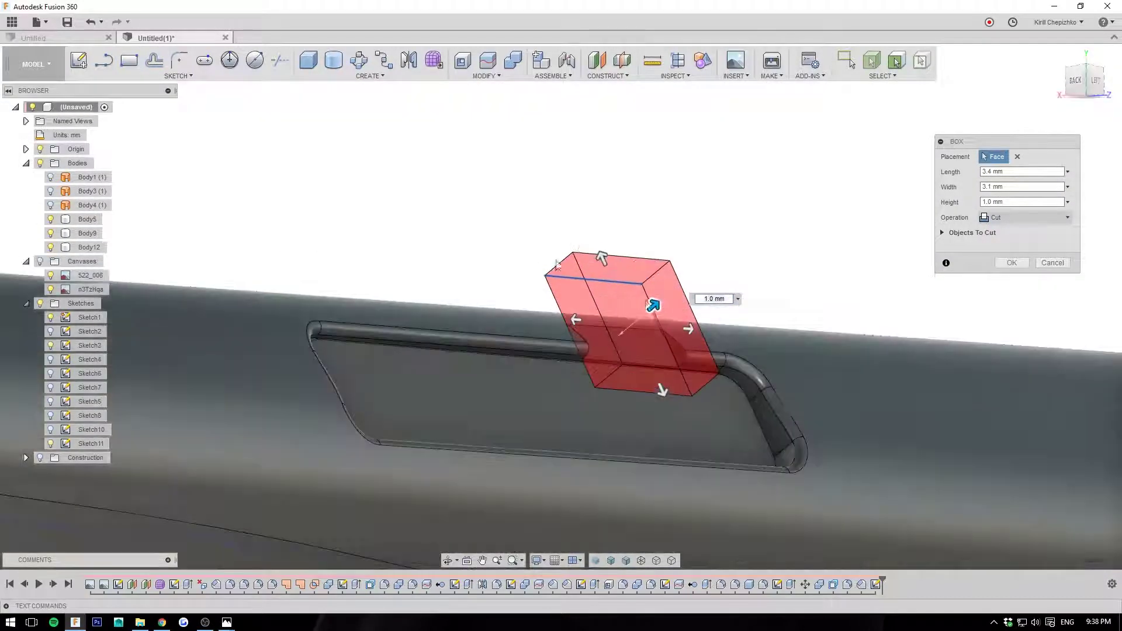
Set the cutting box on the insert to a 2.7 mm width and a -1.0 mm height, reaching inward across the upper edge.
{"action": "left_click_drag", "start_coordinate": [655, 304], "coordinate": [603, 346]}
{"action": "left_click_drag", "start_coordinate": [637, 413], "coordinate": [615, 388]}
{"action": "scroll", "coordinate": [629, 408], "scroll_direction": "up", "scroll_amount": 3}
{"action": "scroll", "coordinate": [696, 327], "scroll_direction": "down", "scroll_amount": 3}
{"action": "mouse_move", "coordinate": [1029, 234]}
{"action": "middle_mouse_down", "text": "shift"}
{"action": "mouse_move", "coordinate": [964, 225]}
{"action": "mouse_move", "coordinate": [935, 242]}
{"action": "mouse_move", "coordinate": [952, 243]}
{"action": "middle_mouse_up", "text": "shift"}
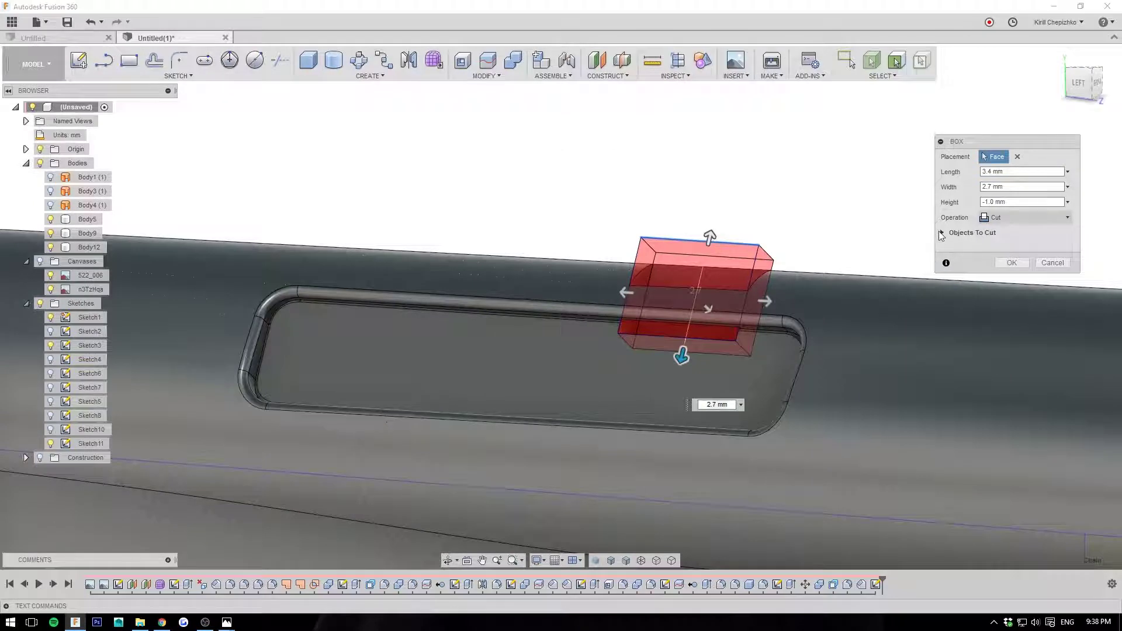
Exclude Body9 from the box cut, keep Body12 as the only target, and complete the notch in the insert.
{"action": "left_click", "coordinate": [942, 233]}
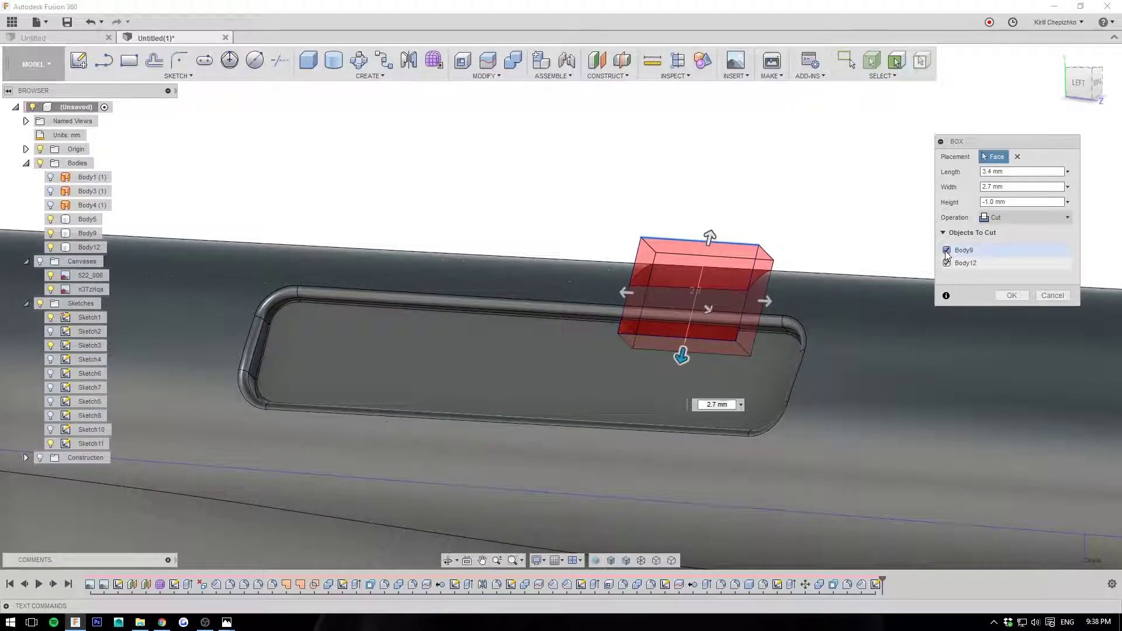
{"action": "left_click", "coordinate": [947, 251]}
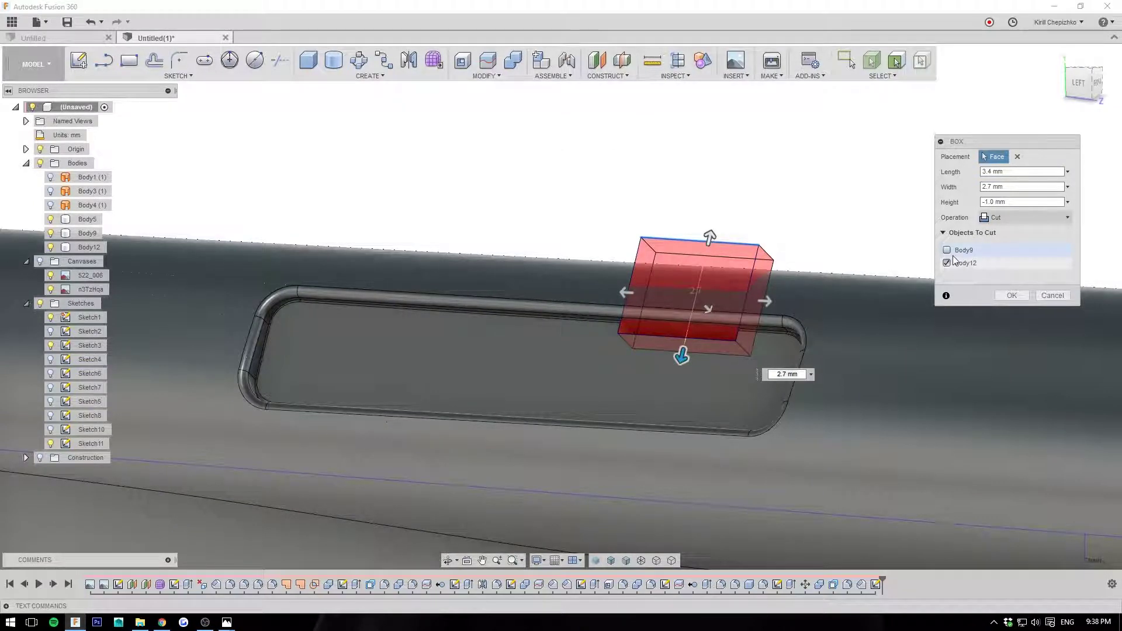
{"action": "left_click", "coordinate": [947, 263]}
{"action": "left_click", "coordinate": [947, 264]}
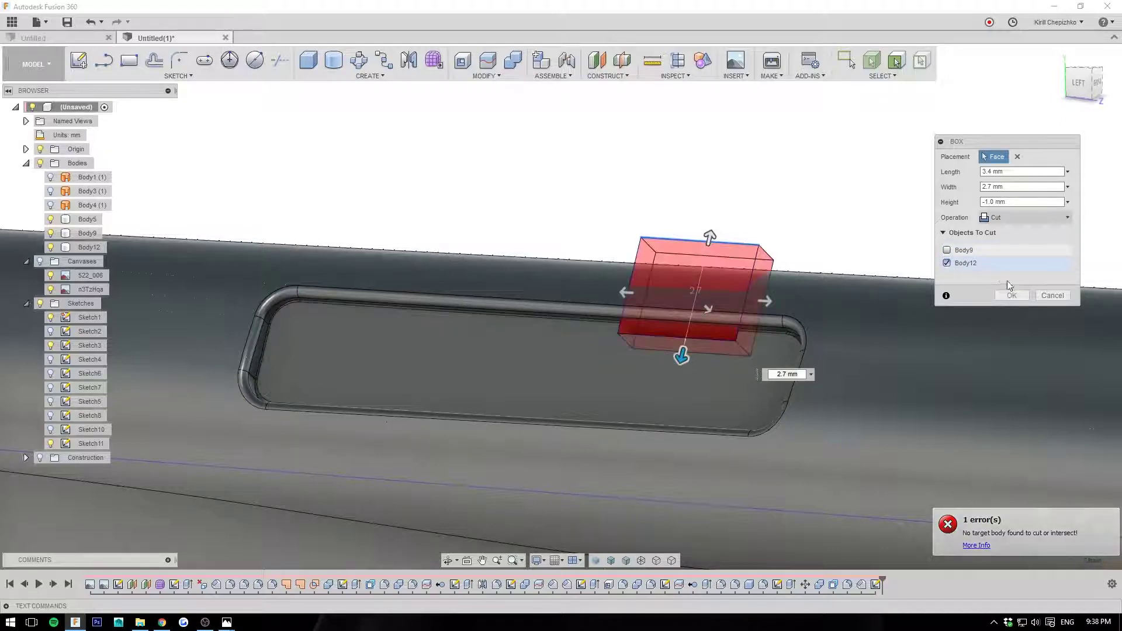
{"action": "left_click", "coordinate": [1008, 295]}
Fillet the two lower corner edges of the insert's notch with a constant radius.
{"action": "scroll", "coordinate": [635, 326], "scroll_direction": "up", "scroll_amount": 5}
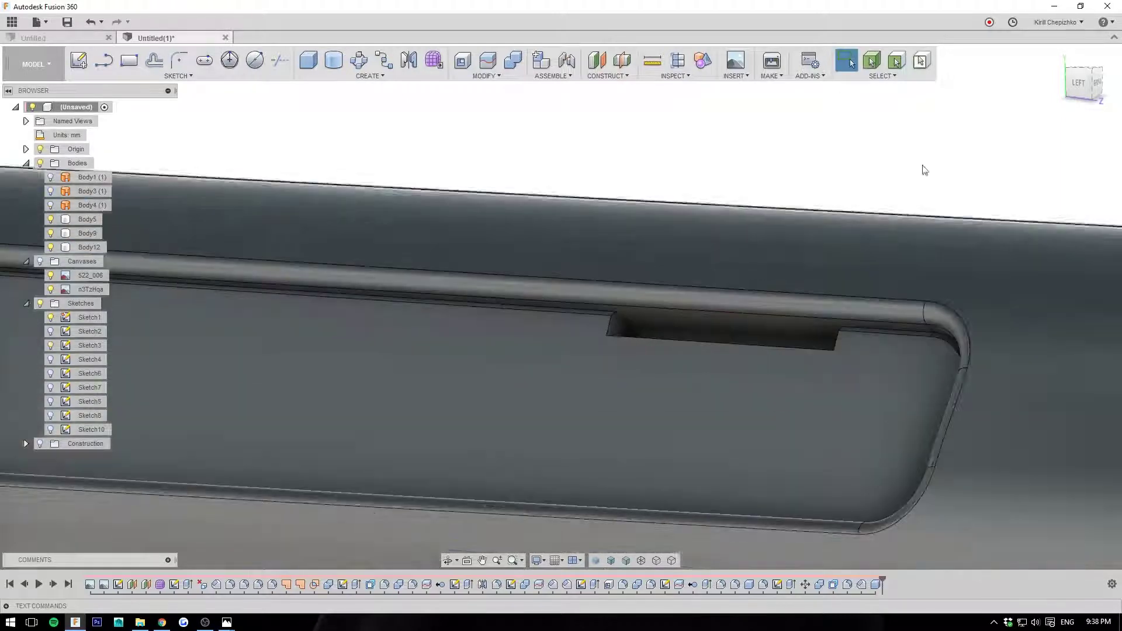
{"action": "mouse_move", "coordinate": [1075, 79]}
{"action": "left_mouse_down"}
{"action": "mouse_move", "coordinate": [1079, 103]}
{"action": "mouse_move", "coordinate": [1080, 89]}
{"action": "left_mouse_up"}
{"action": "right_click", "coordinate": [632, 365]}
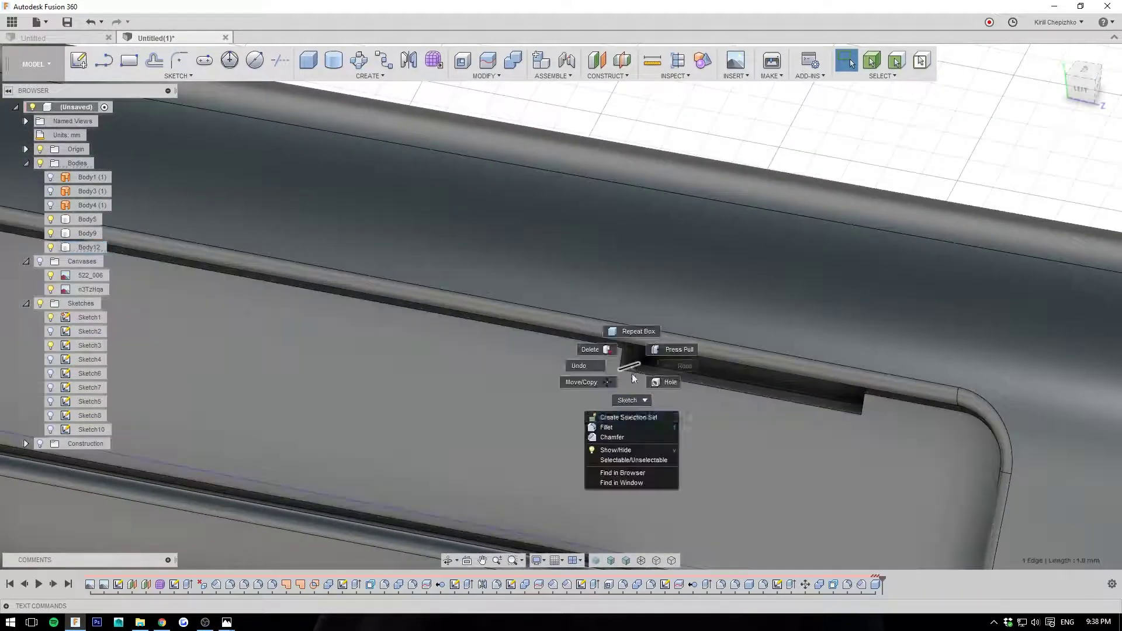
{"action": "left_click", "coordinate": [608, 427]}
{"action": "left_click", "coordinate": [868, 410]}
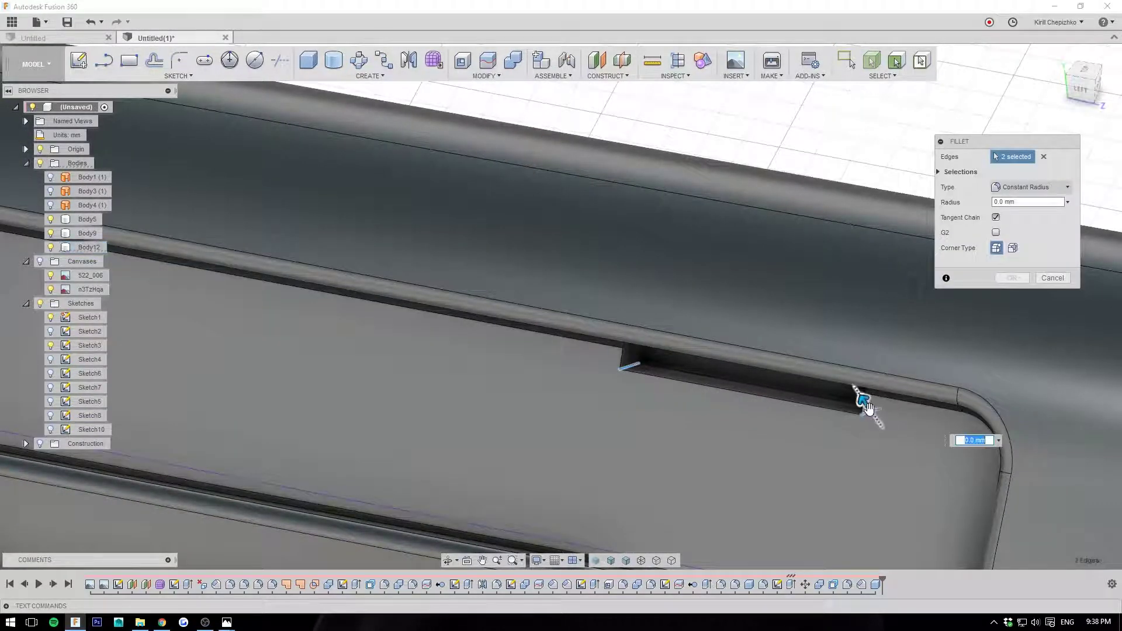
{"action": "left_click", "coordinate": [1011, 278]}
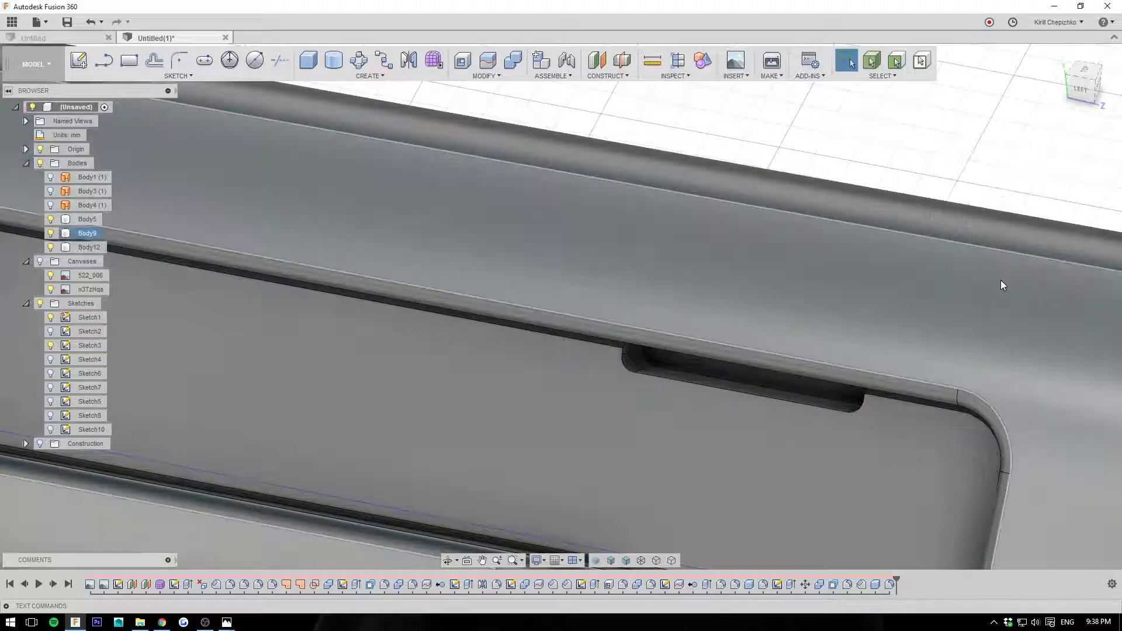
Fillet the two edges where the notch's ends meet the insert's upper edge with a constant radius of about 0.2 mm.
{"action": "scroll", "coordinate": [622, 343], "scroll_direction": "up", "scroll_amount": 4}
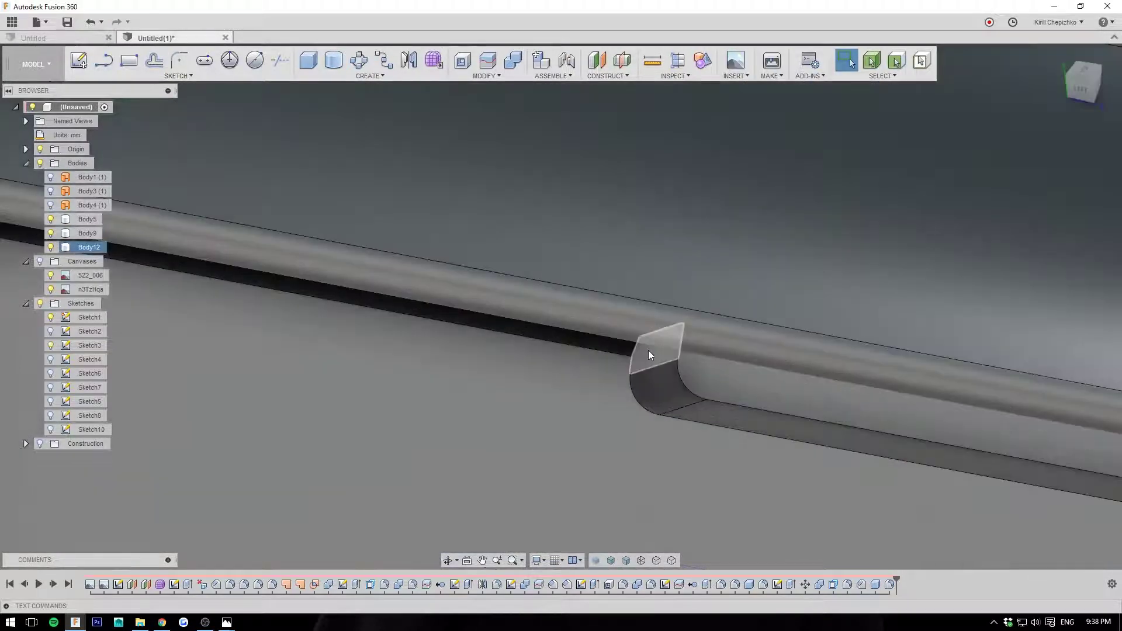
{"action": "right_click", "coordinate": [636, 349]}
{"action": "left_click", "coordinate": [608, 368]}
{"action": "scroll", "coordinate": [742, 373], "scroll_direction": "down", "scroll_amount": 3}
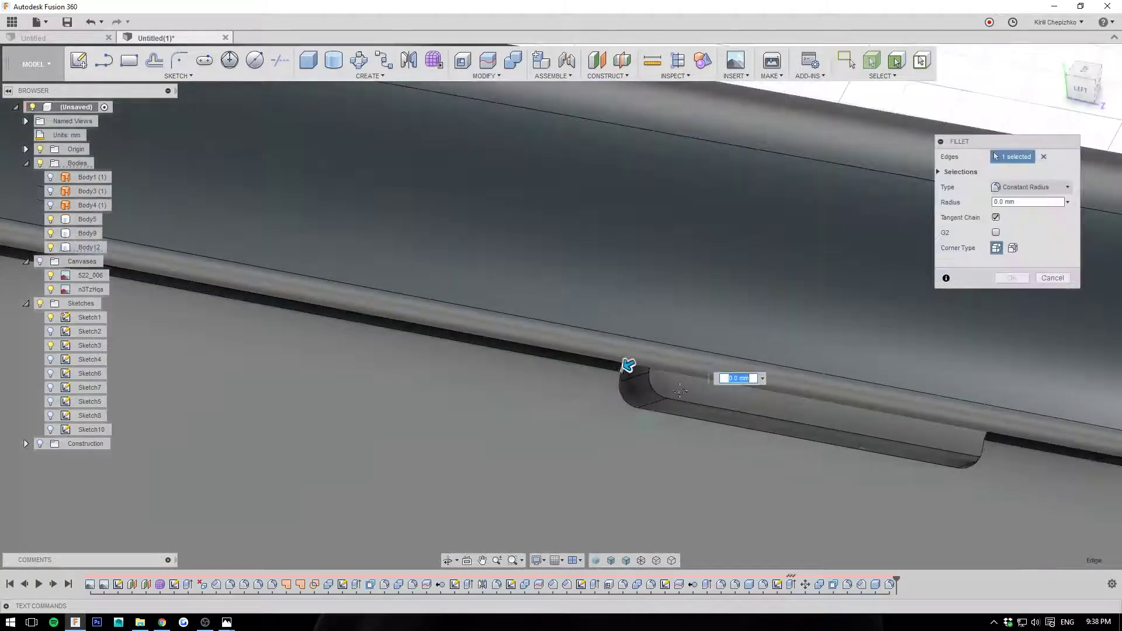
{"action": "scroll", "coordinate": [743, 375], "scroll_direction": "up", "scroll_amount": 3}
{"action": "left_click", "coordinate": [797, 380]}
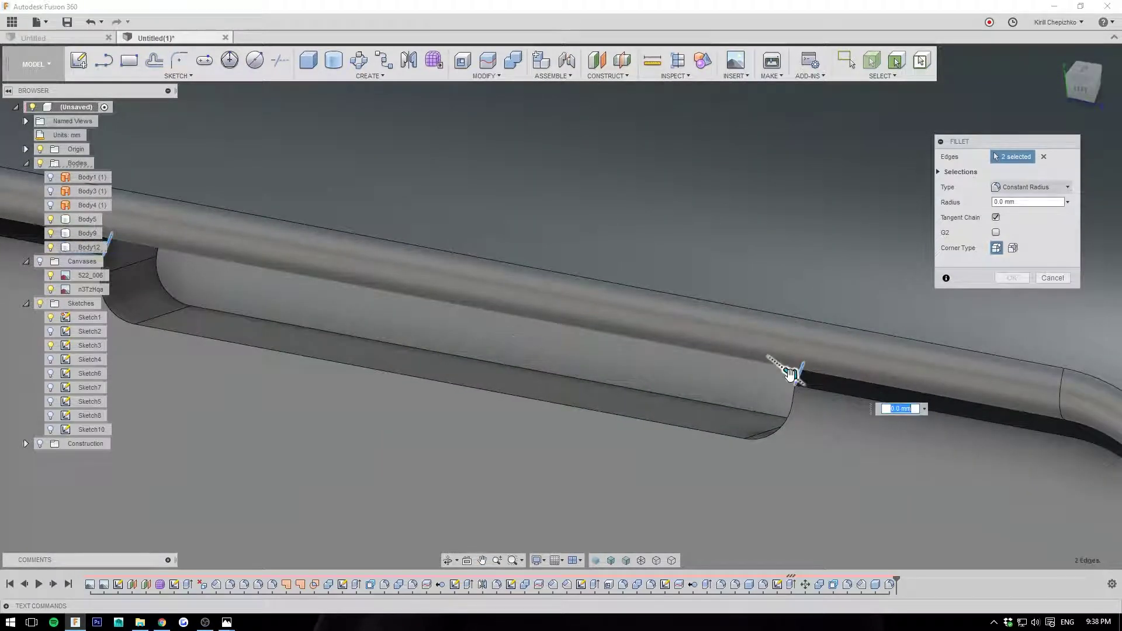
{"action": "mouse_move", "coordinate": [799, 378]}
{"action": "left_mouse_down"}
{"action": "mouse_move", "coordinate": [818, 389]}
{"action": "mouse_move", "coordinate": [807, 386]}
{"action": "left_mouse_up"}
{"action": "scroll", "coordinate": [789, 380], "scroll_direction": "down", "scroll_amount": 4}
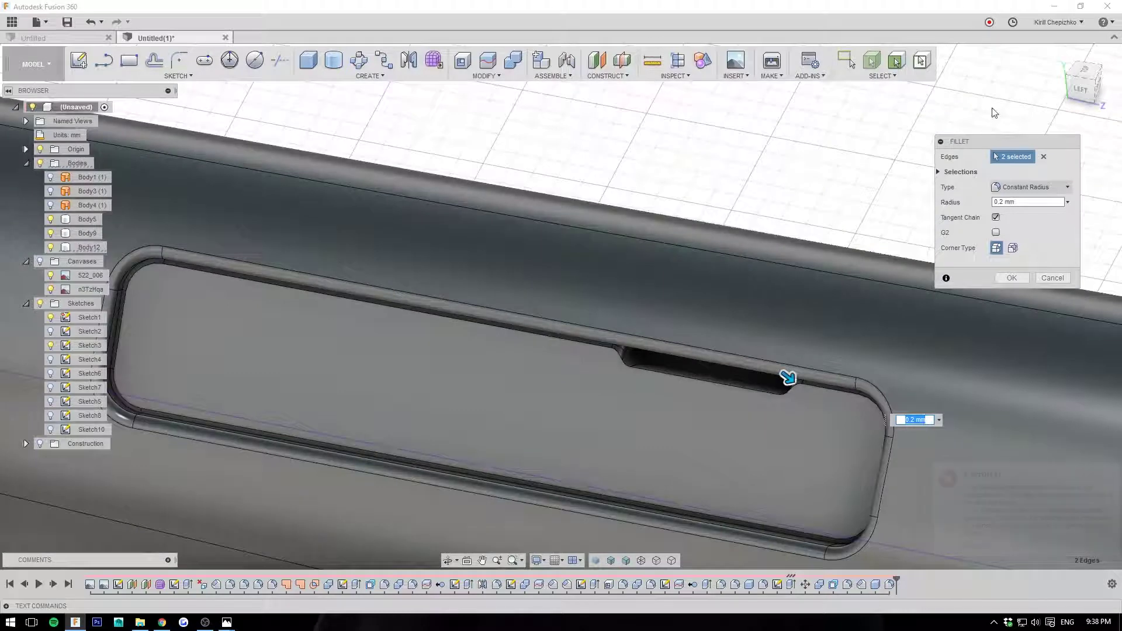
{"action": "left_click", "coordinate": [1103, 82]}
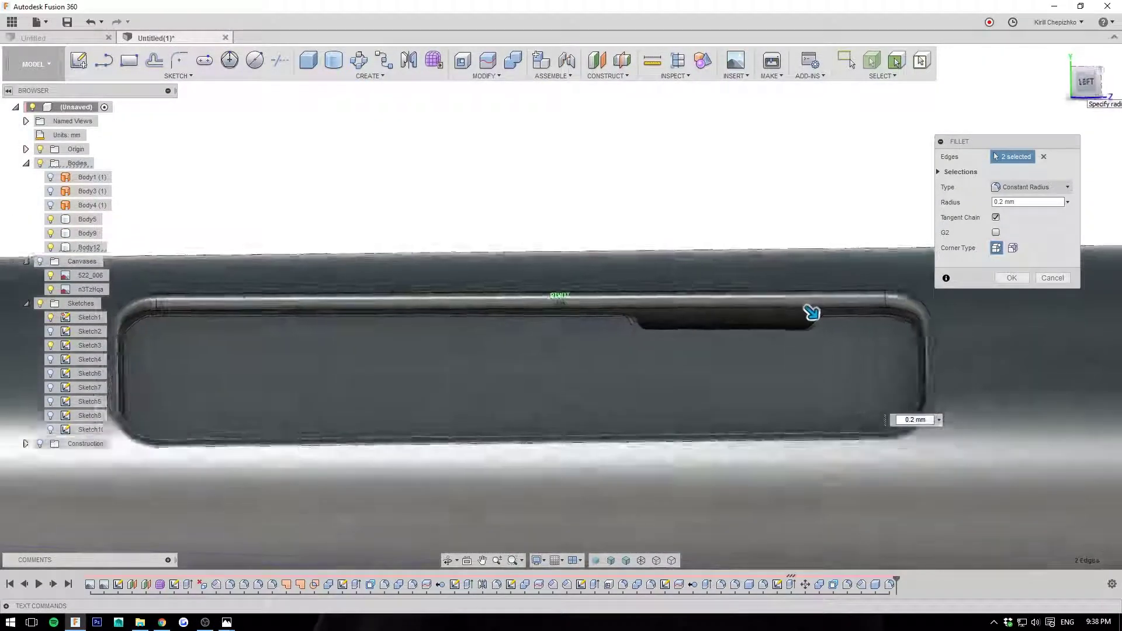
{"action": "middle_click_drag", "start_coordinate": [1084, 97], "coordinate": [869, 200], "text": "shift"}
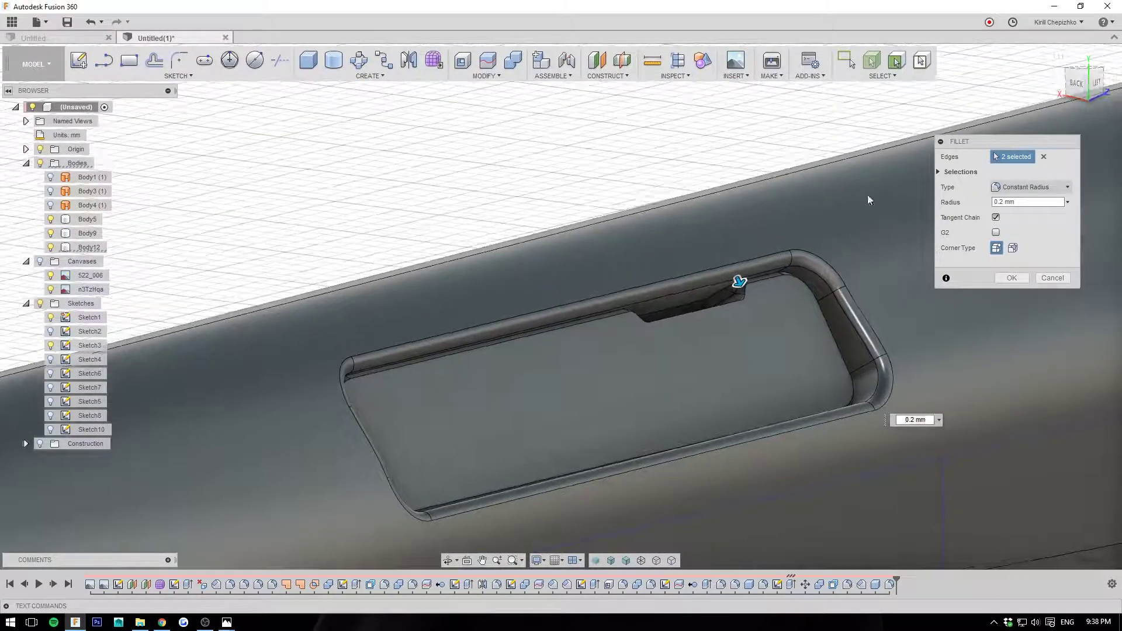
{"action": "left_click", "coordinate": [1011, 278]}
Examine the whole rifle, especially the stock and its rear end, in perspective and from the left side.
{"action": "scroll", "coordinate": [533, 272], "scroll_direction": "down", "scroll_amount": 10}
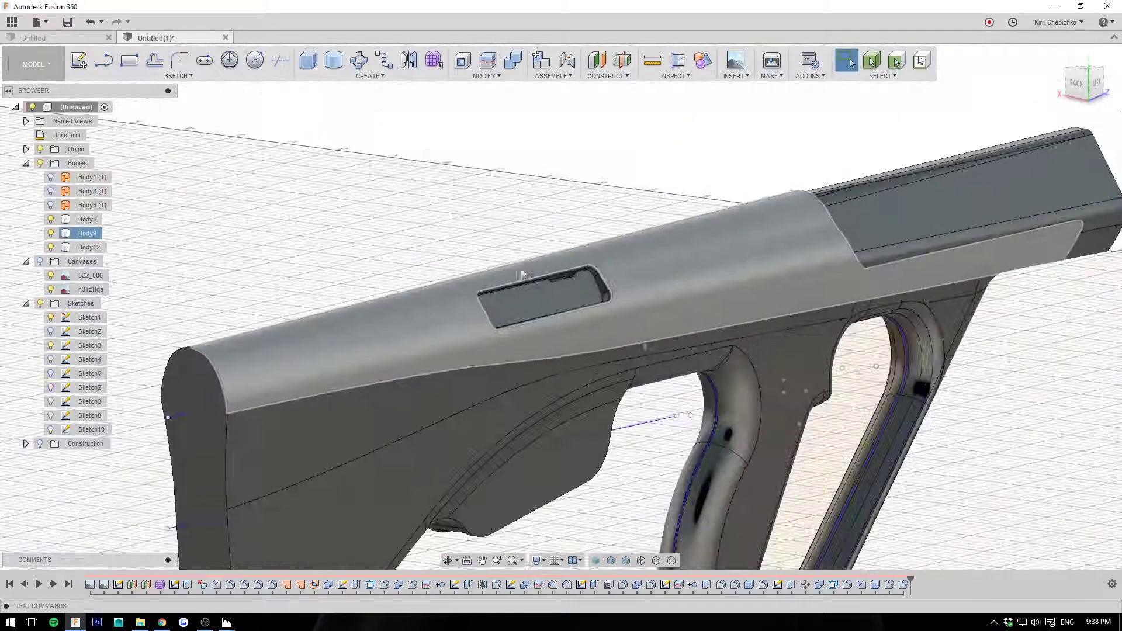
{"action": "middle_click_drag", "start_coordinate": [533, 272], "coordinate": [1078, 80], "text": "shift"}
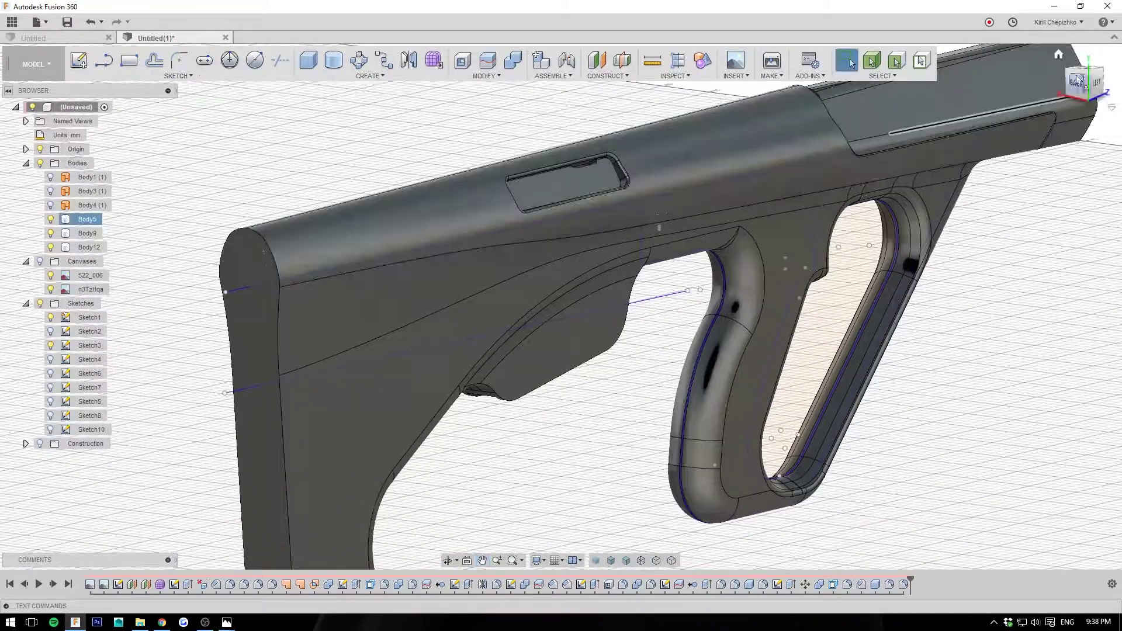
{"action": "left_click_drag", "start_coordinate": [1084, 78], "coordinate": [1034, 76]}
{"action": "scroll", "coordinate": [822, 222], "scroll_direction": "down", "scroll_amount": 8}
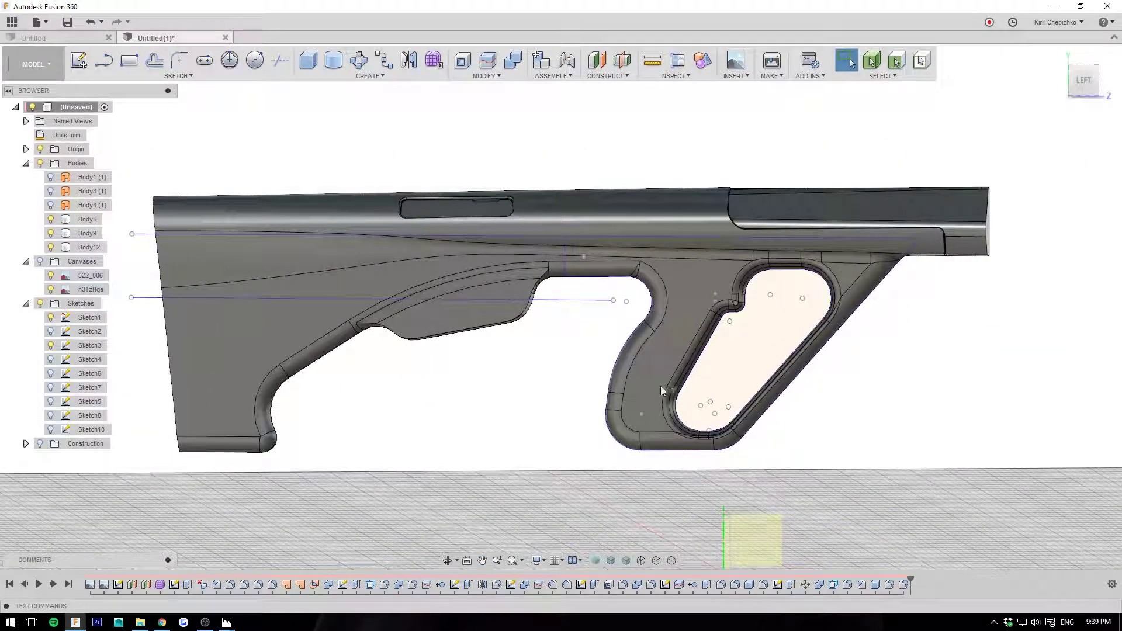
{"action": "middle_click_drag", "start_coordinate": [661, 387], "coordinate": [661, 372]}
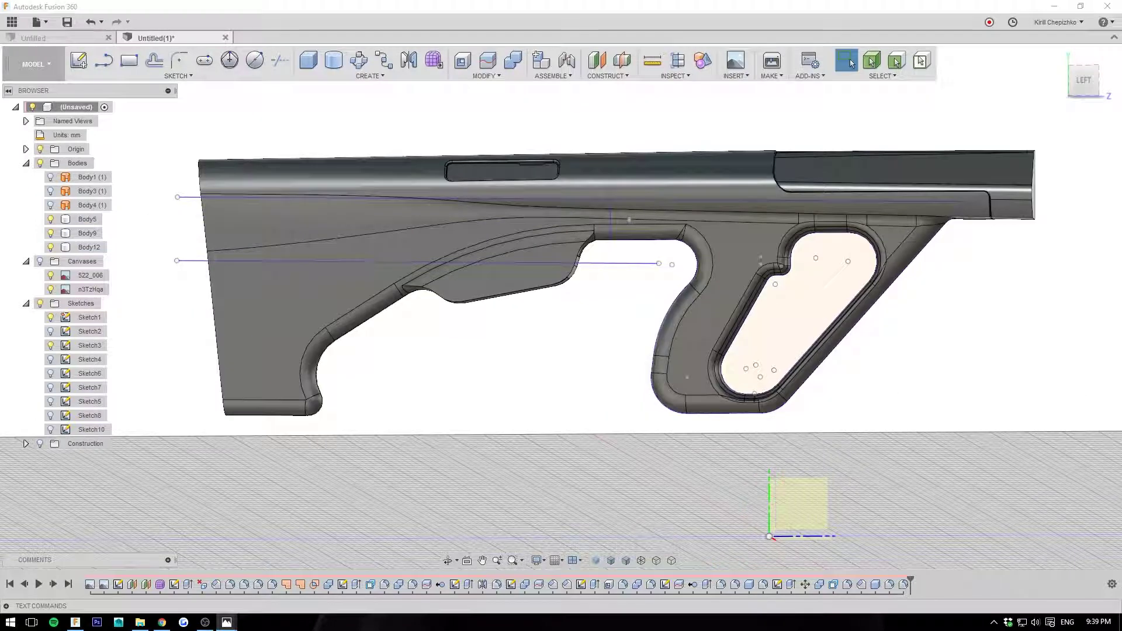
{"action": "middle_click_drag", "start_coordinate": [567, 318], "coordinate": [709, 356]}
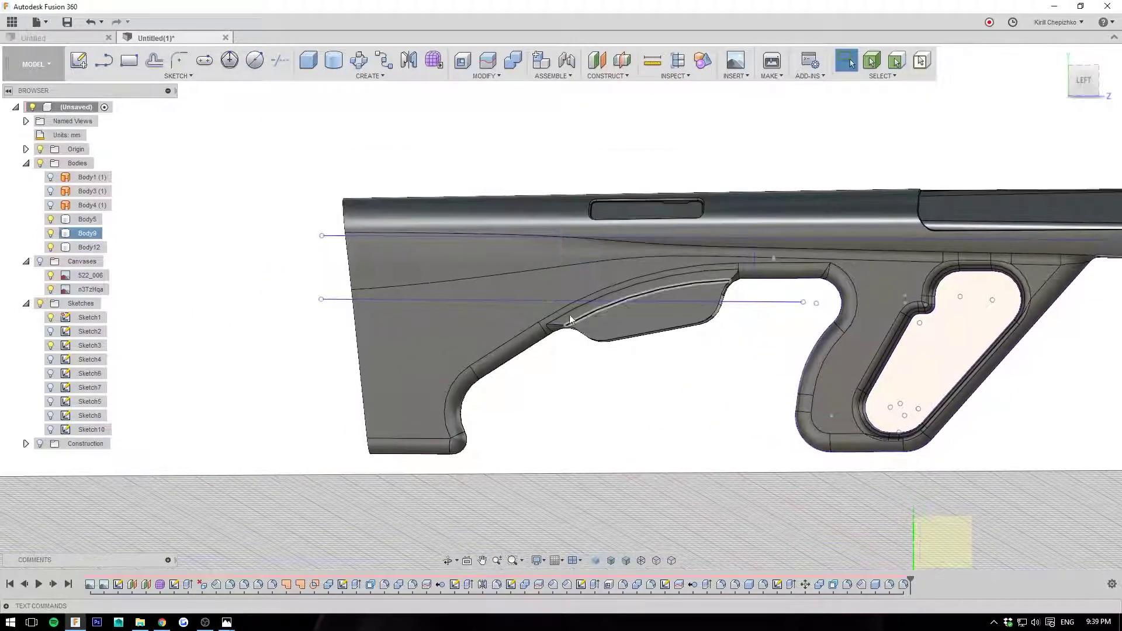
{"action": "middle_click_drag", "start_coordinate": [590, 325], "coordinate": [619, 340]}
{"action": "middle_click_drag", "start_coordinate": [346, 239], "coordinate": [284, 222]}
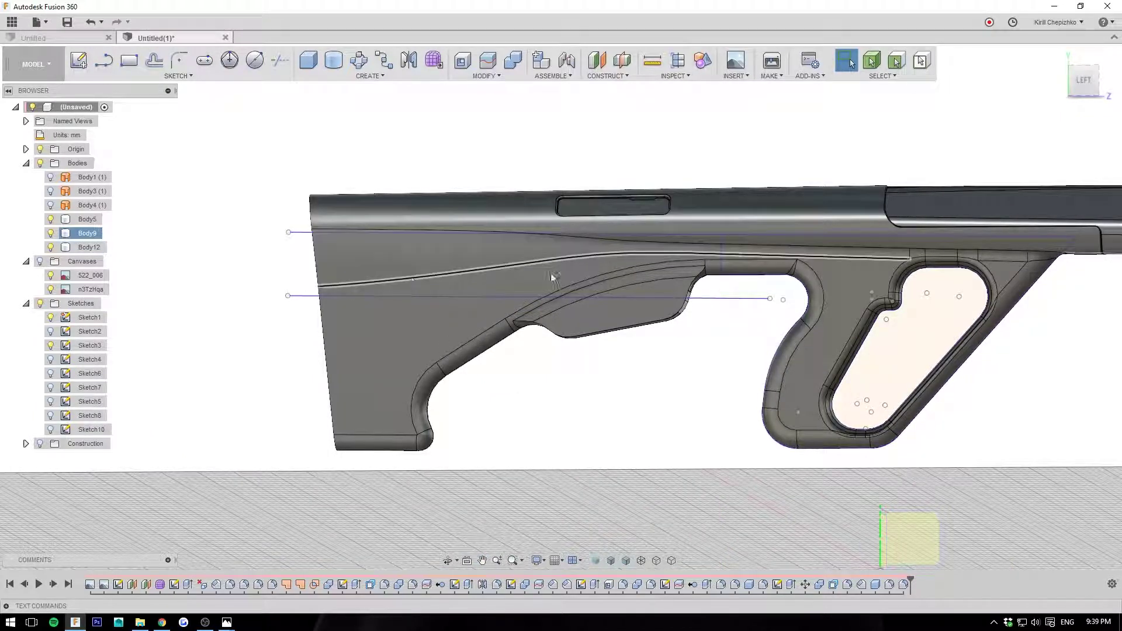
{"action": "middle_click_drag", "start_coordinate": [590, 369], "coordinate": [820, 408]}
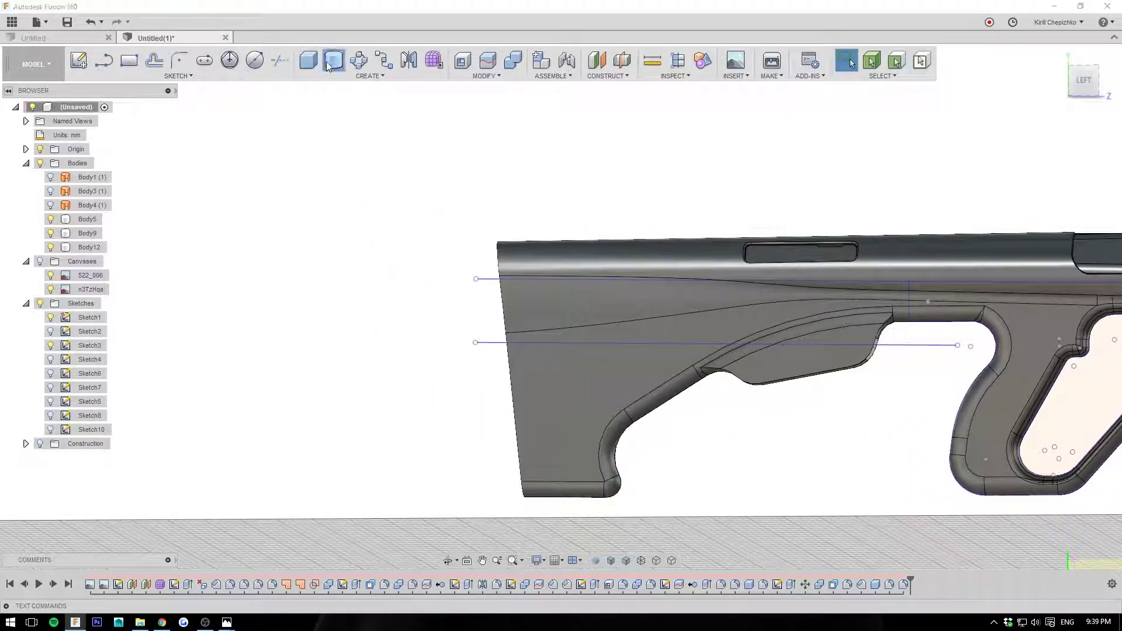
Start a Cylinder on the rifle's side plane with a base about 2.0 mm in diameter near the stock's upper rear corner.
{"action": "left_click", "coordinate": [255, 60]}
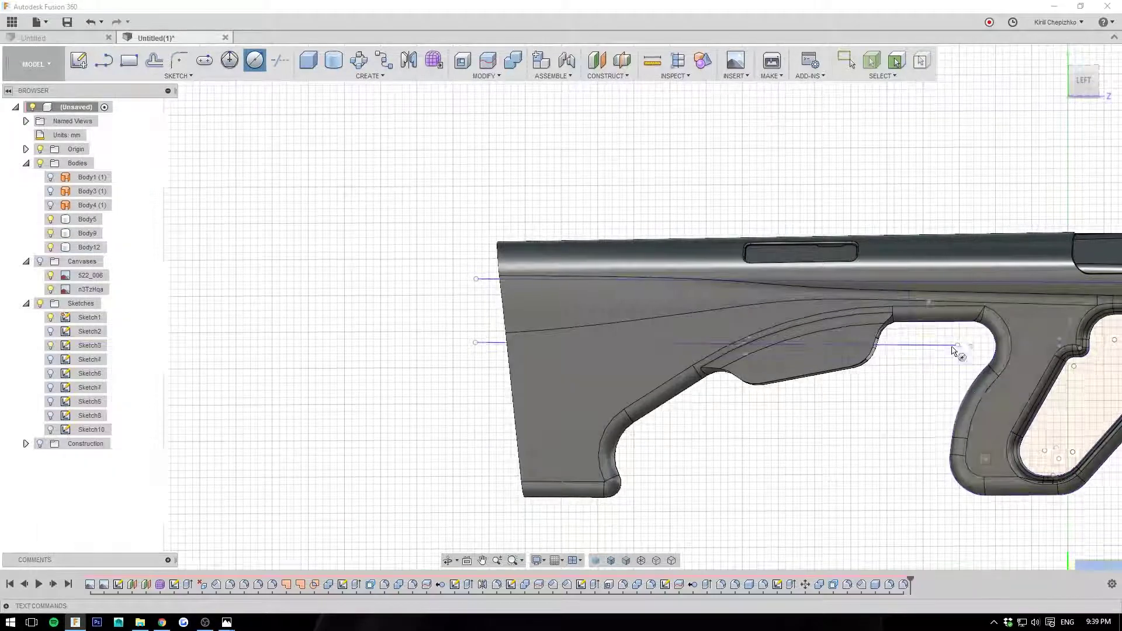
{"action": "left_click", "coordinate": [953, 349]}
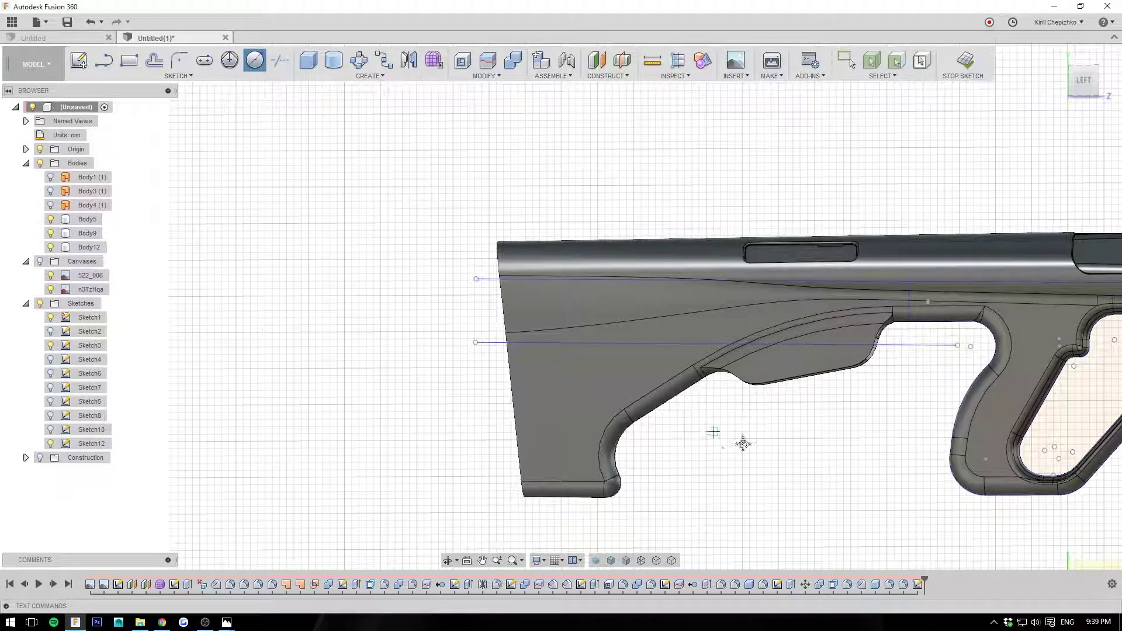
{"action": "middle_click_drag", "start_coordinate": [743, 444], "coordinate": [826, 476]}
{"action": "scroll", "coordinate": [689, 335], "scroll_direction": "up", "scroll_amount": 3}
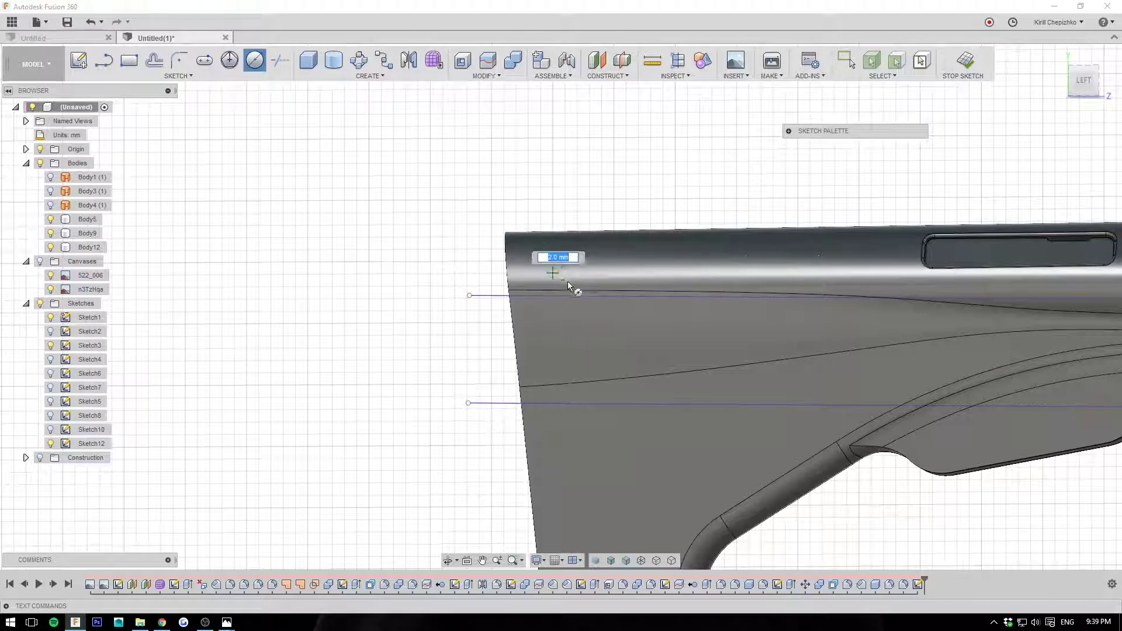
{"action": "scroll", "coordinate": [560, 272], "scroll_direction": "up", "scroll_amount": 3}
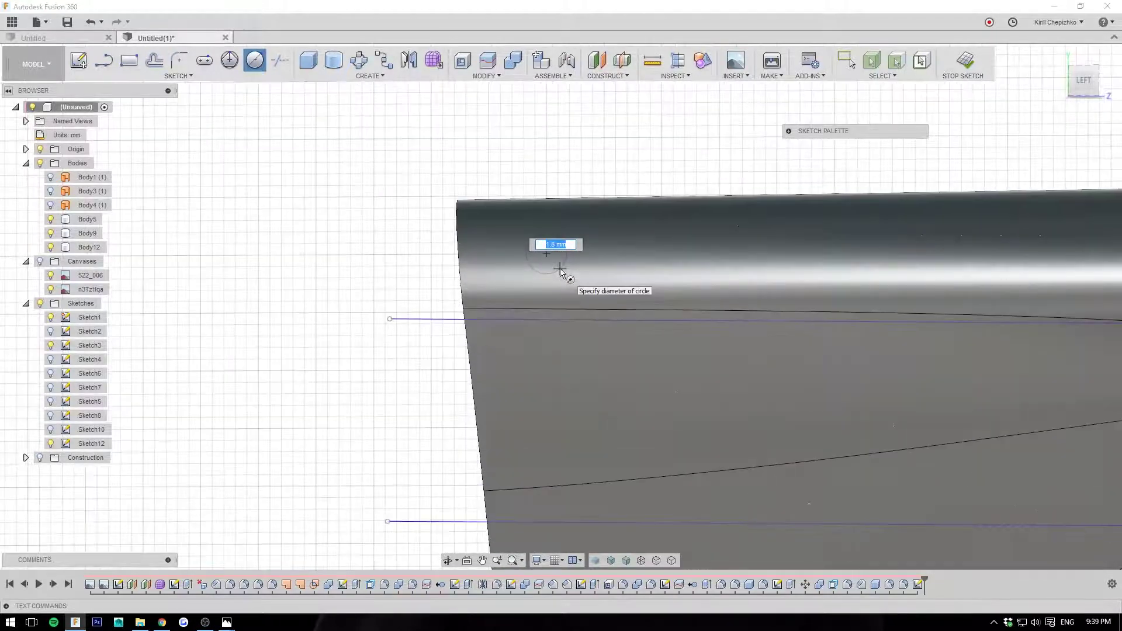
{"action": "left_click", "coordinate": [563, 271]}
{"action": "scroll", "coordinate": [563, 271], "scroll_direction": "down", "scroll_amount": 2}
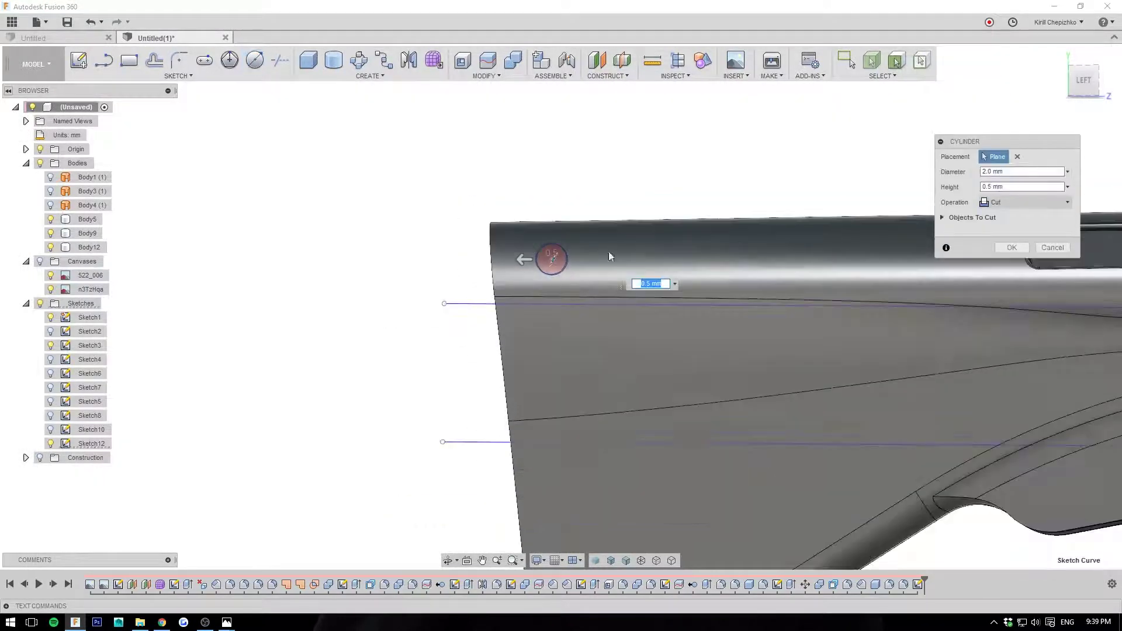
Extend the cylinder sideways out of the stock to a height of about 11.0 mm and create it as a new component.
{"action": "middle_click_drag", "start_coordinate": [560, 307], "coordinate": [435, 300], "text": "shift"}
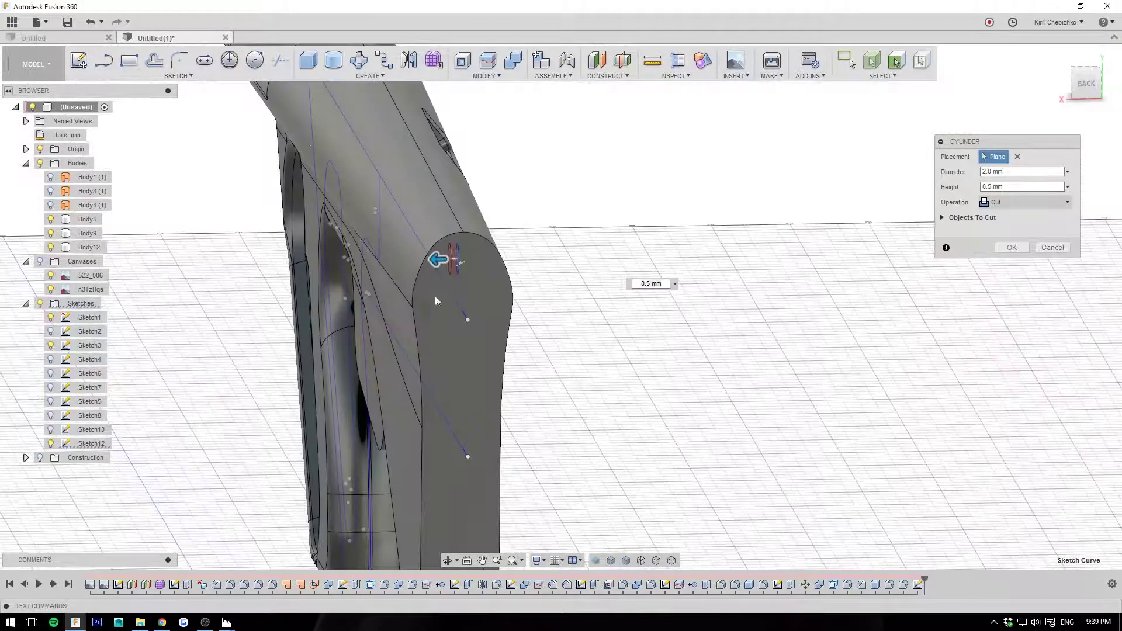
{"action": "left_click_drag", "start_coordinate": [439, 258], "coordinate": [269, 262]}
{"action": "middle_click_drag", "start_coordinate": [648, 289], "coordinate": [861, 295]}
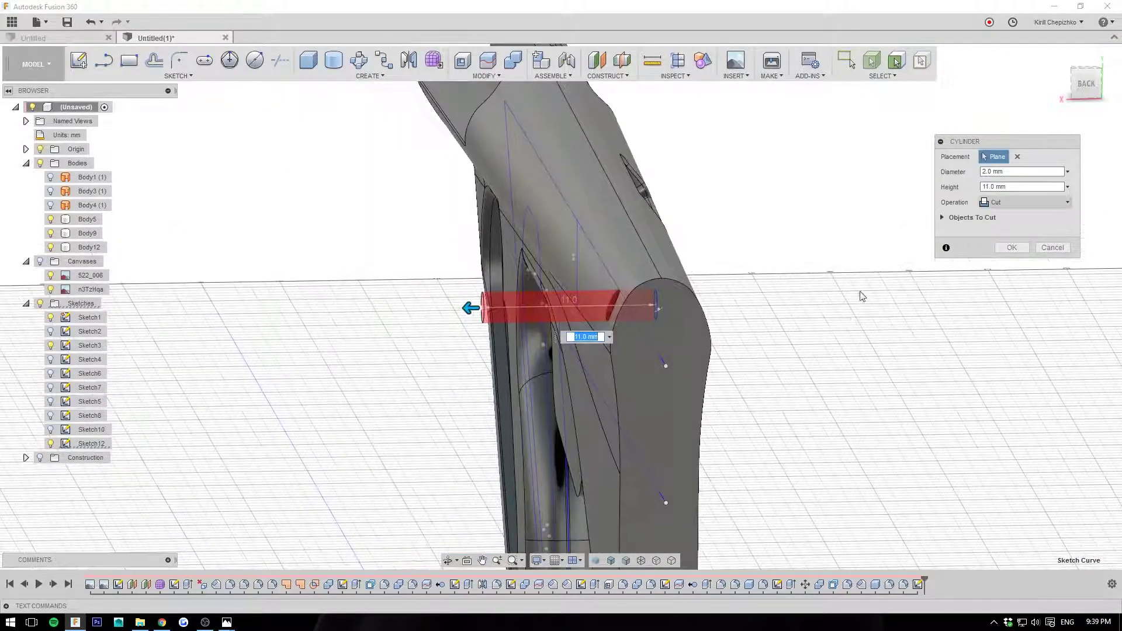
{"action": "left_click", "coordinate": [1024, 207]}
{"action": "left_click", "coordinate": [1014, 258]}
{"action": "left_click", "coordinate": [1011, 247]}
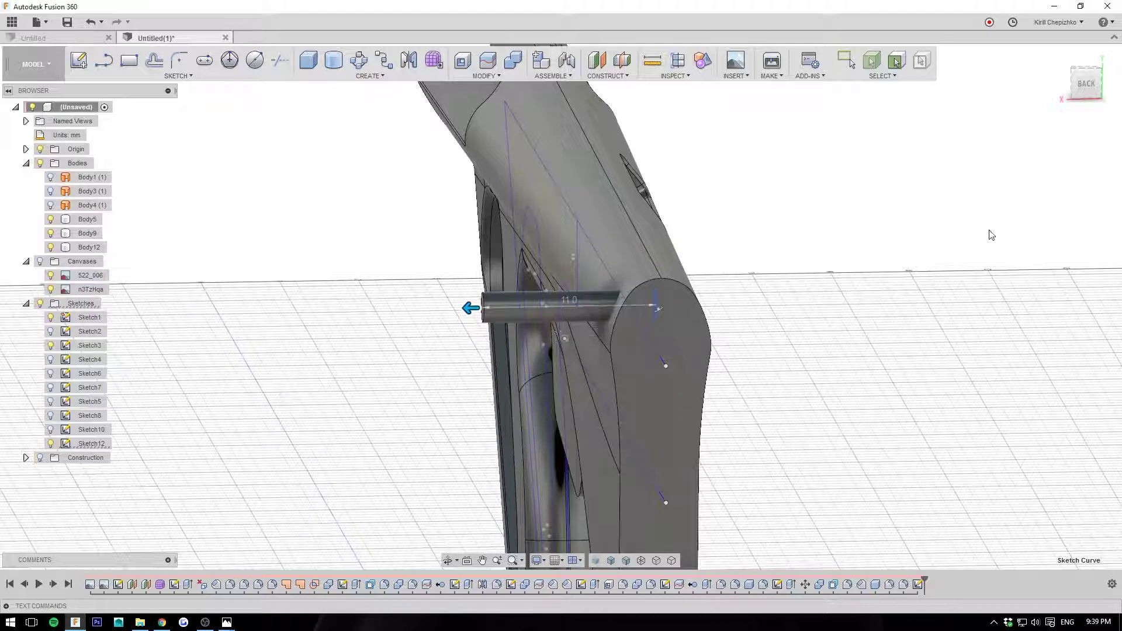
{"action": "right_click", "coordinate": [546, 306]}
{"action": "left_click", "coordinate": [504, 321]}
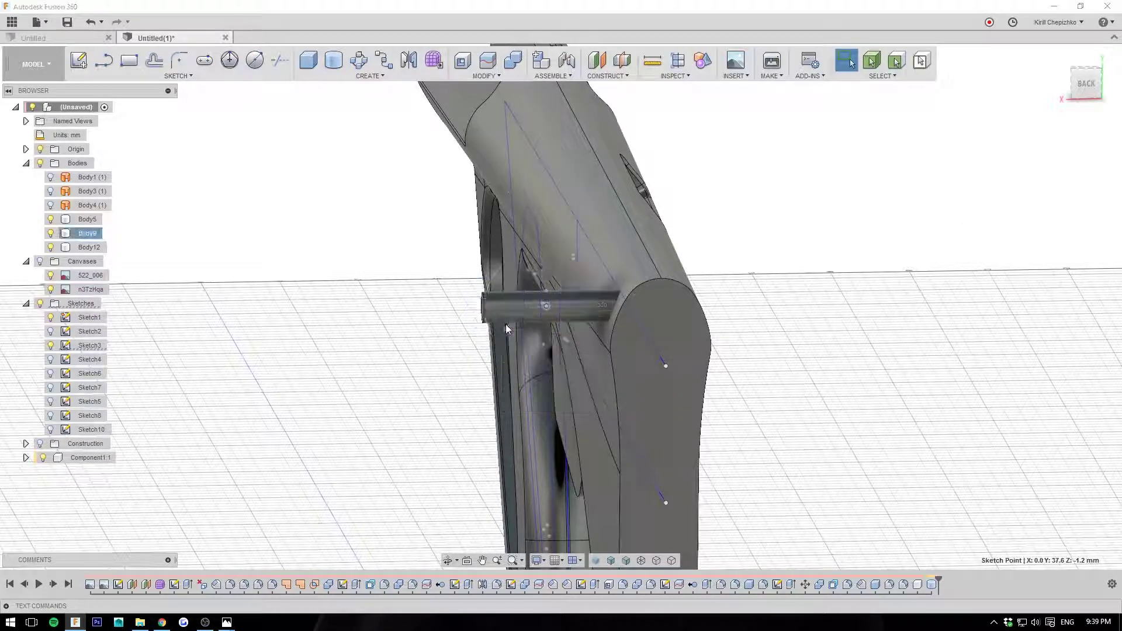
{"action": "left_click_drag", "start_coordinate": [1070, 83], "coordinate": [957, 98]}
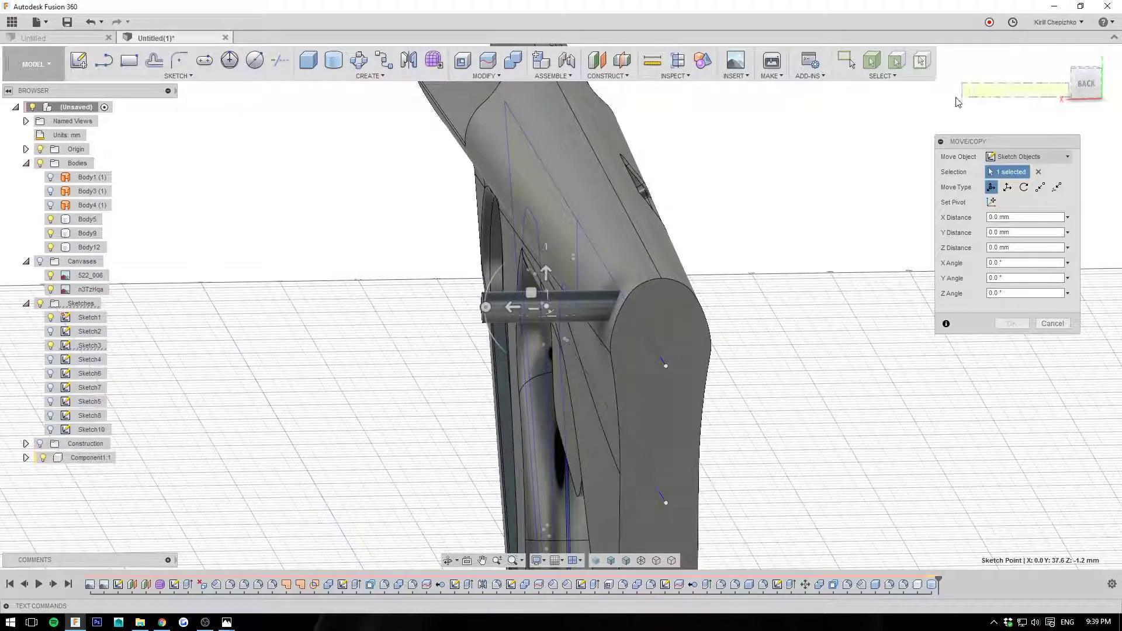
{"action": "left_click", "coordinate": [1100, 69]}
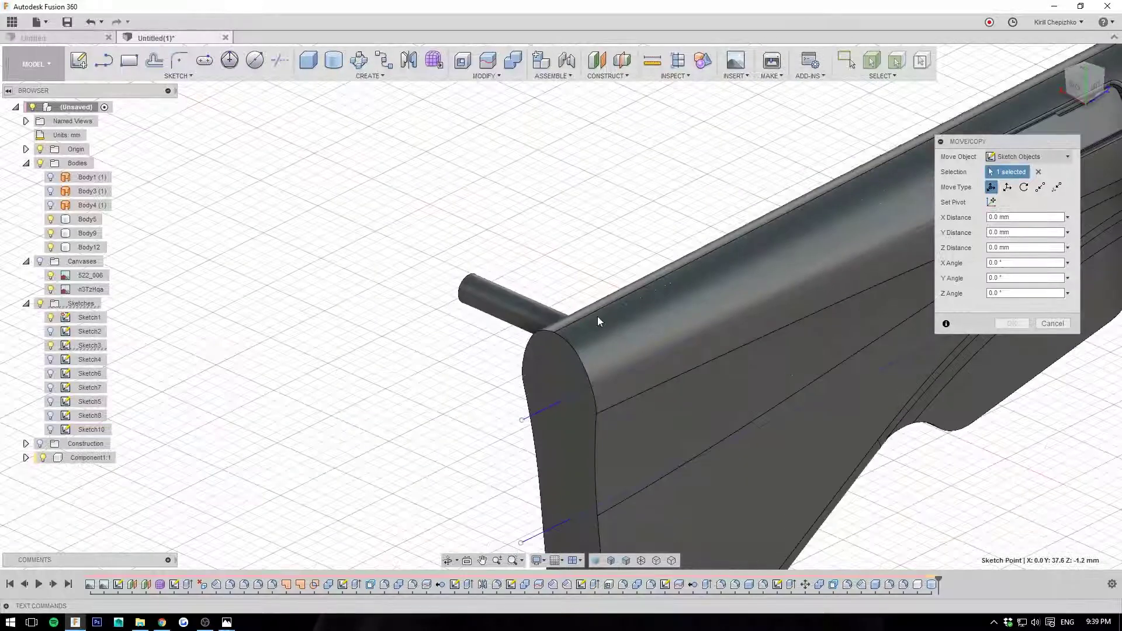
{"action": "left_click", "coordinate": [1038, 172]}
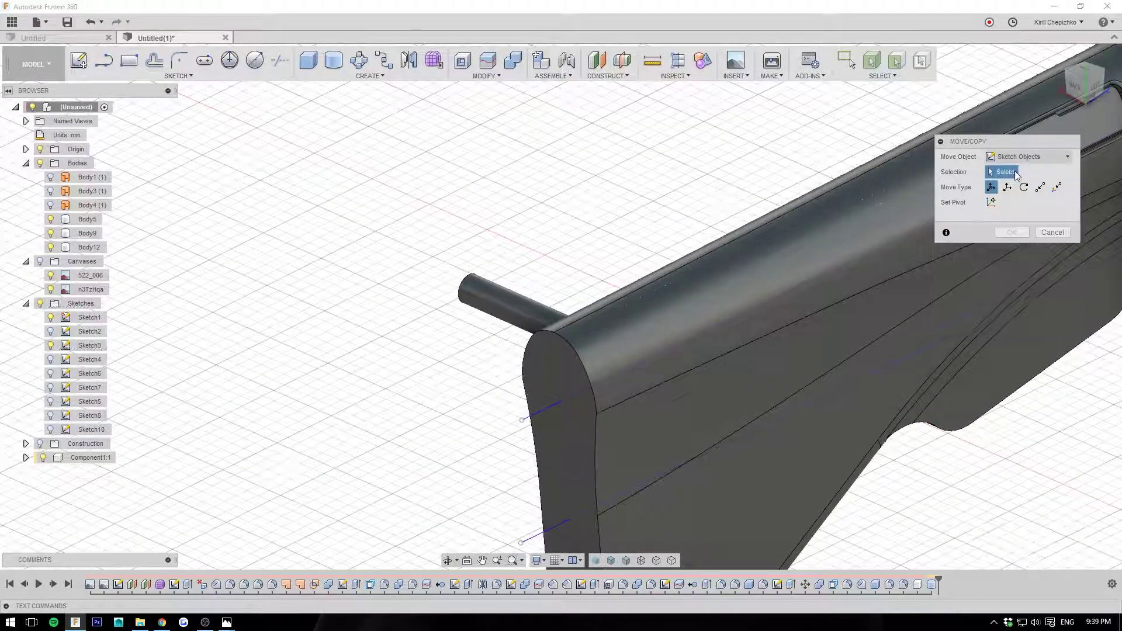
{"action": "key", "text": "Escape"}
Move the cylinder body sideways through the stock's upper rear so that it sticks out on both sides.
{"action": "right_click", "coordinate": [524, 318]}
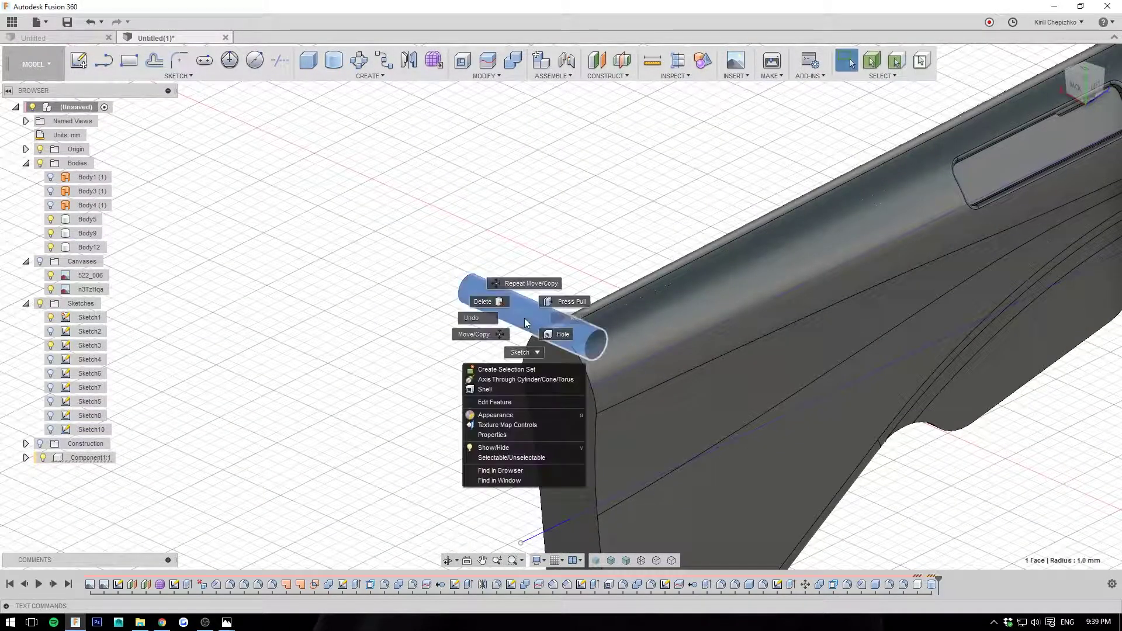
{"action": "left_click", "coordinate": [477, 331]}
{"action": "left_click", "coordinate": [1014, 158]}
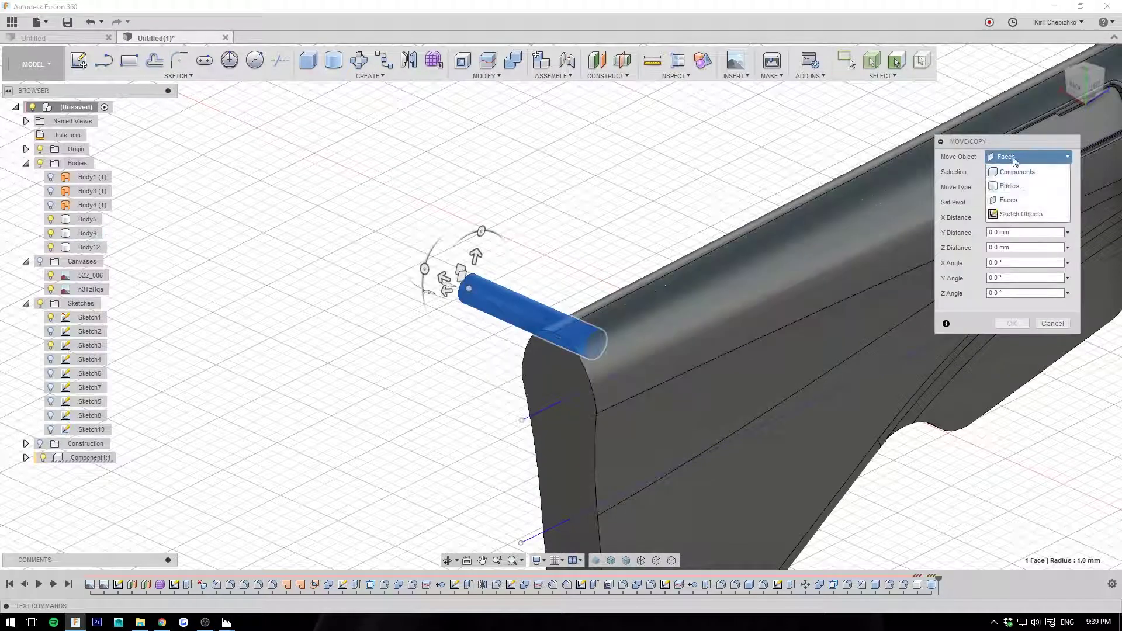
{"action": "left_click", "coordinate": [1006, 186]}
{"action": "left_click", "coordinate": [485, 301]}
{"action": "left_click_drag", "start_coordinate": [485, 302], "coordinate": [506, 297]}
{"action": "left_click", "coordinate": [1011, 339]}
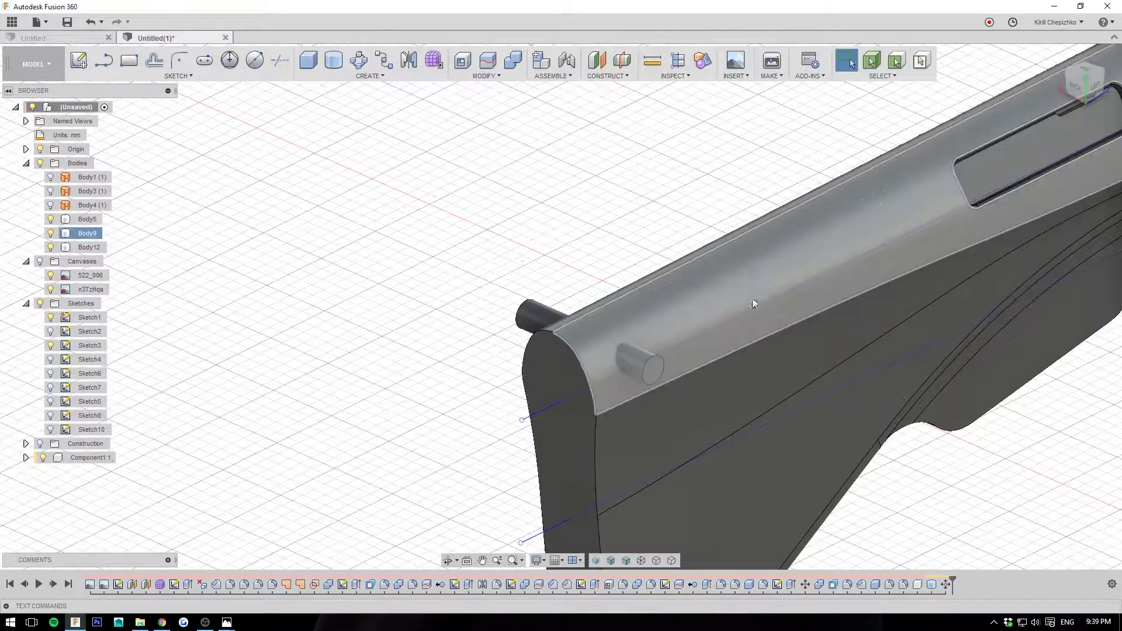
Cut the cylinder out of the upper stock body with Combine, keeping the cylinder as a tool body.
{"action": "middle_click_drag", "start_coordinate": [752, 298], "coordinate": [1018, 128], "text": "shift"}
{"action": "middle_click_drag", "start_coordinate": [1062, 92], "coordinate": [612, 244], "text": "shift"}
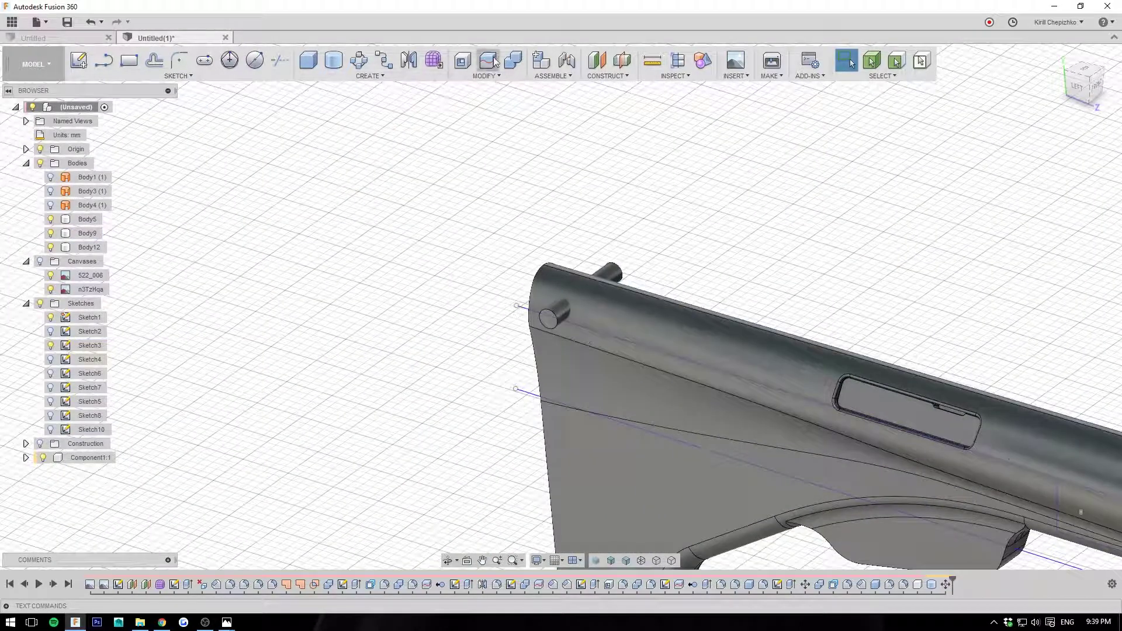
{"action": "left_click", "coordinate": [513, 60]}
{"action": "left_click", "coordinate": [611, 332]}
{"action": "left_click", "coordinate": [552, 318]}
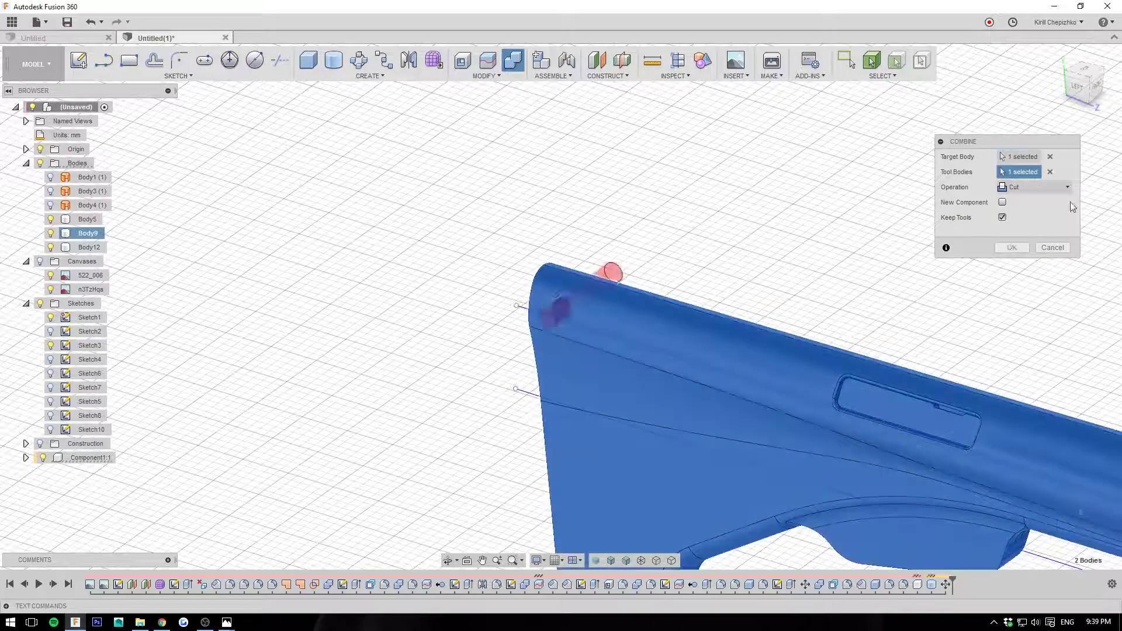
{"action": "left_click", "coordinate": [1010, 247]}
Offset the cylinder's end face on the stock's left side by about -3.0 mm so it sits inside the hole.
{"action": "scroll", "coordinate": [628, 307], "scroll_direction": "up", "scroll_amount": 5}
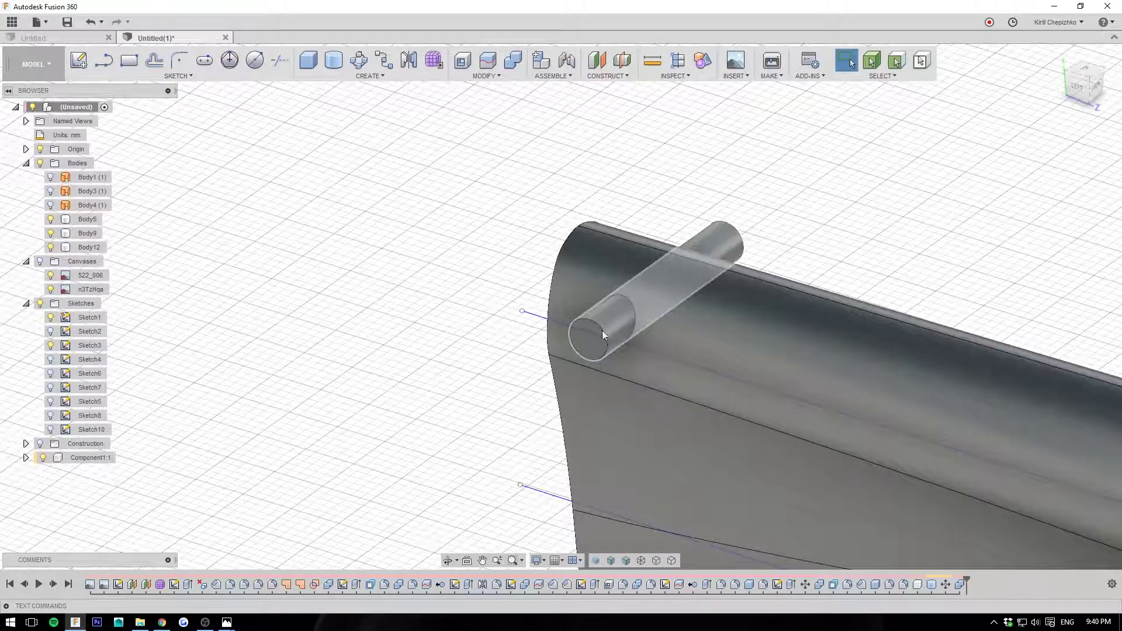
{"action": "right_click", "coordinate": [592, 345]}
{"action": "left_click", "coordinate": [638, 330]}
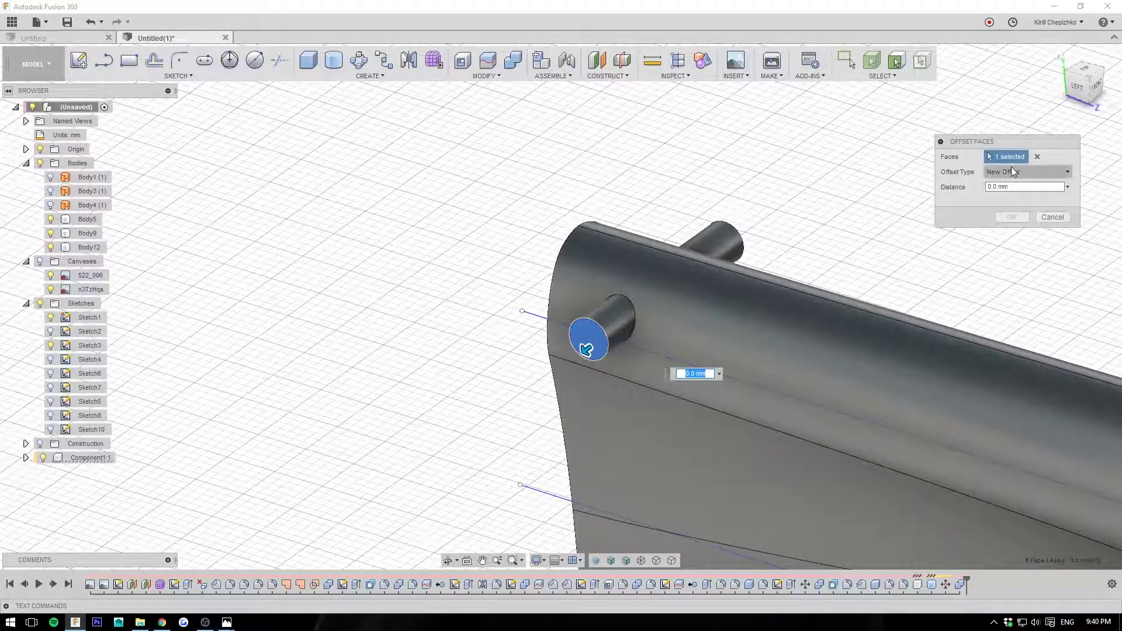
{"action": "left_click_drag", "start_coordinate": [586, 350], "coordinate": [626, 330]}
{"action": "left_click_drag", "start_coordinate": [1081, 90], "coordinate": [1055, 98]}
{"action": "middle_click_drag", "start_coordinate": [430, 318], "coordinate": [691, 324]}
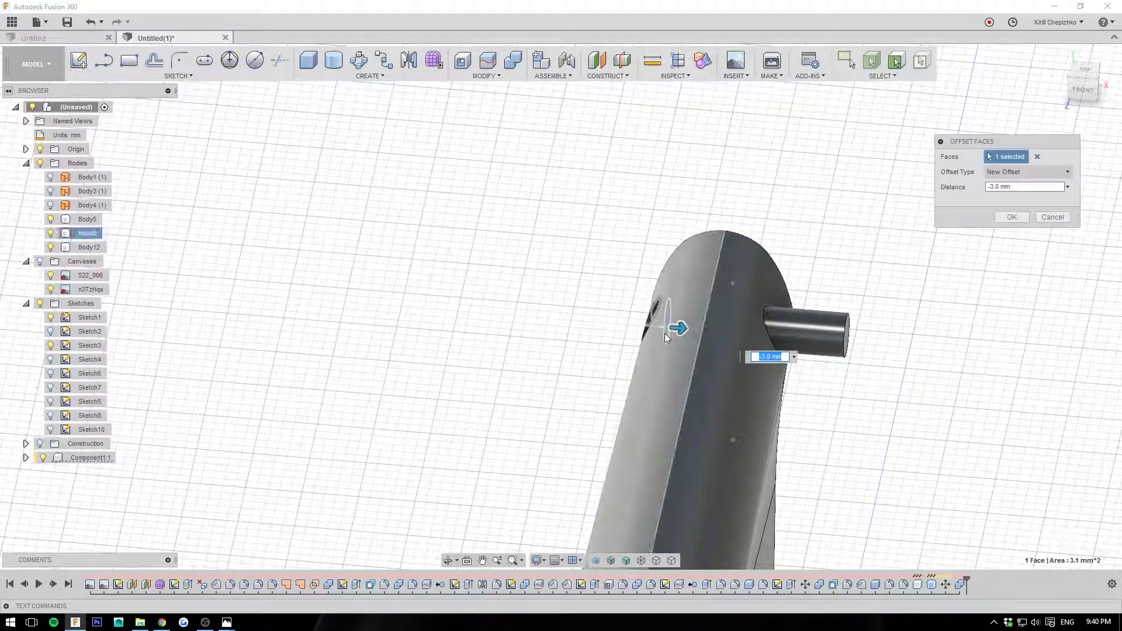
{"action": "key", "text": "Return"}
Offset the cylinder's end face on the stock's right side by about -3.7 mm so it sits inside the hole.
{"action": "scroll", "coordinate": [847, 335], "scroll_direction": "up", "scroll_amount": 5}
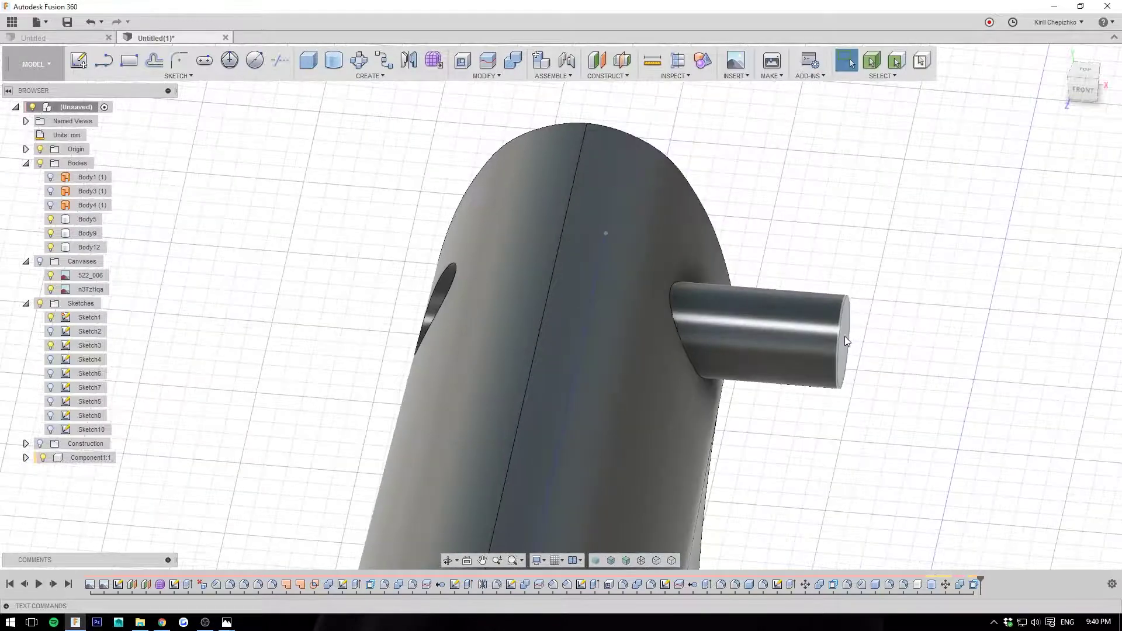
{"action": "right_click", "coordinate": [844, 336]}
{"action": "left_click", "coordinate": [822, 338]}
{"action": "left_click_drag", "start_coordinate": [855, 337], "coordinate": [710, 310]}
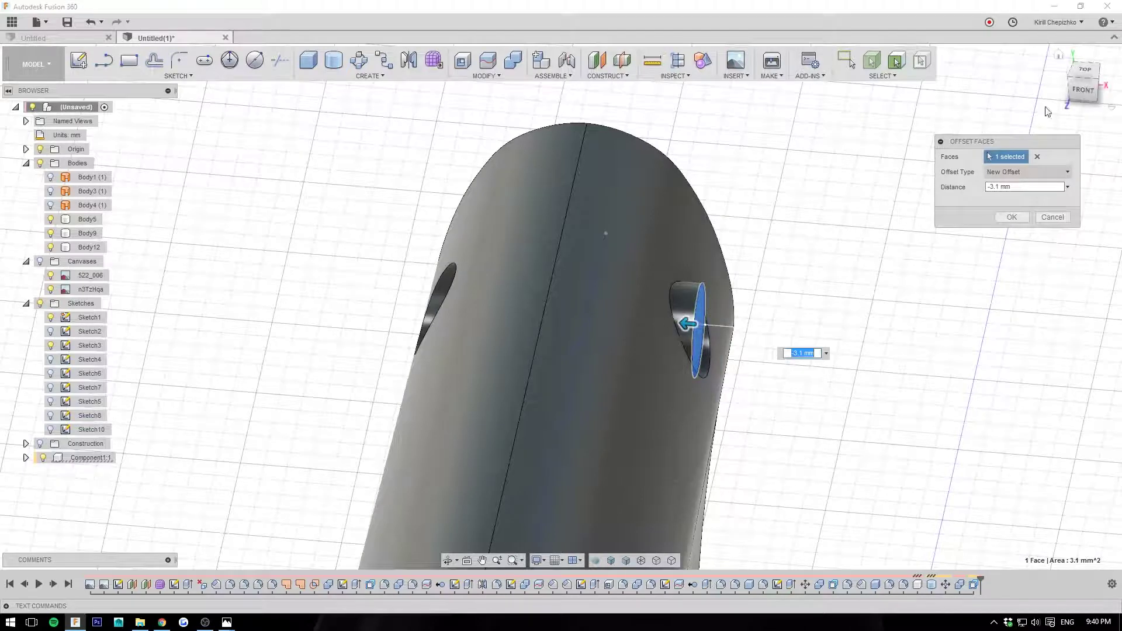
{"action": "mouse_move", "coordinate": [1081, 92]}
{"action": "left_mouse_down"}
{"action": "mouse_move", "coordinate": [1108, 84]}
{"action": "mouse_move", "coordinate": [1058, 88]}
{"action": "left_mouse_up"}
{"action": "left_click_drag", "start_coordinate": [542, 262], "coordinate": [511, 258]}
{"action": "scroll", "coordinate": [577, 354], "scroll_direction": "down", "scroll_amount": 3}
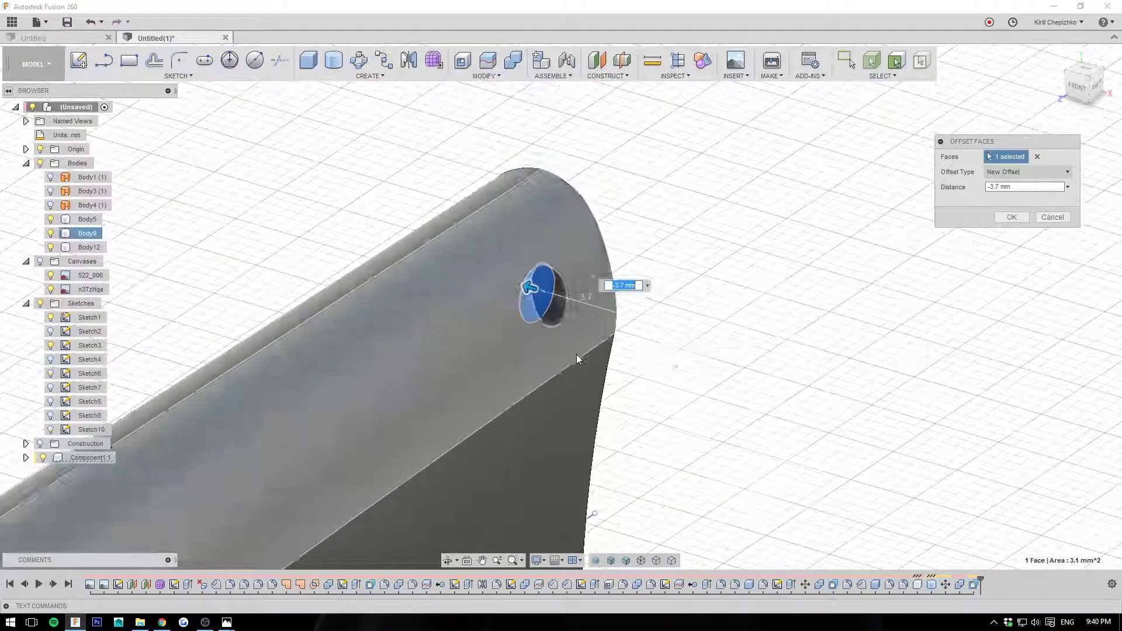
{"action": "middle_click_drag", "start_coordinate": [576, 354], "coordinate": [773, 337]}
{"action": "left_click", "coordinate": [1006, 221]}
Try an equal-distance chamfer of about 0.2 mm on the rim of the hole on the stock's right side.
{"action": "left_click_drag", "start_coordinate": [1088, 87], "coordinate": [188, 52]}
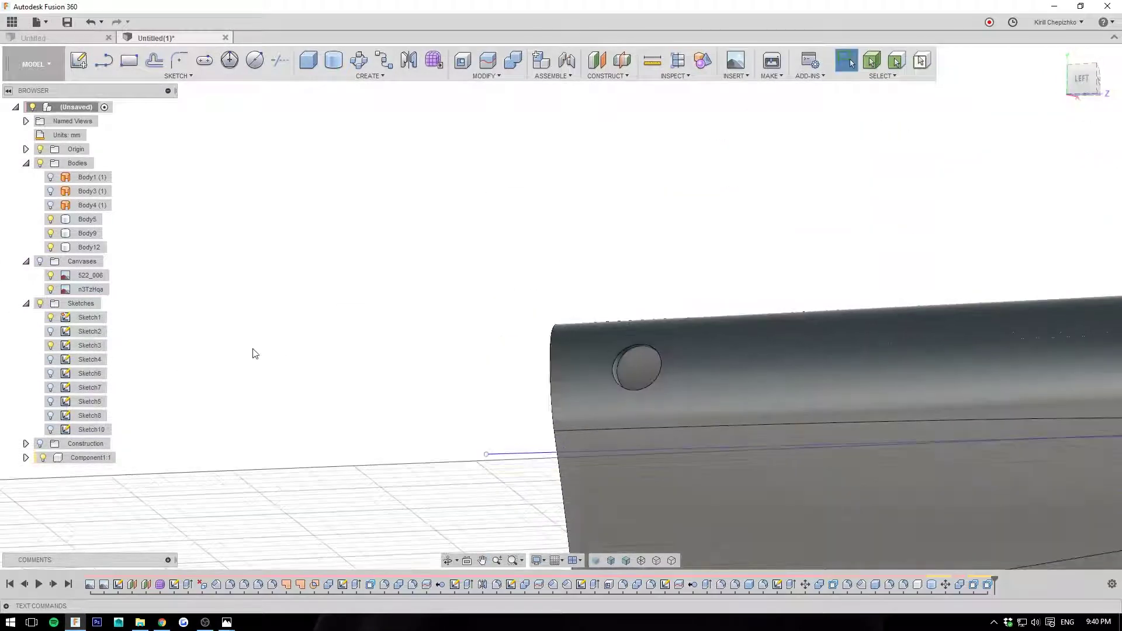
{"action": "right_click", "coordinate": [650, 384]}
{"action": "key", "text": "Escape"}
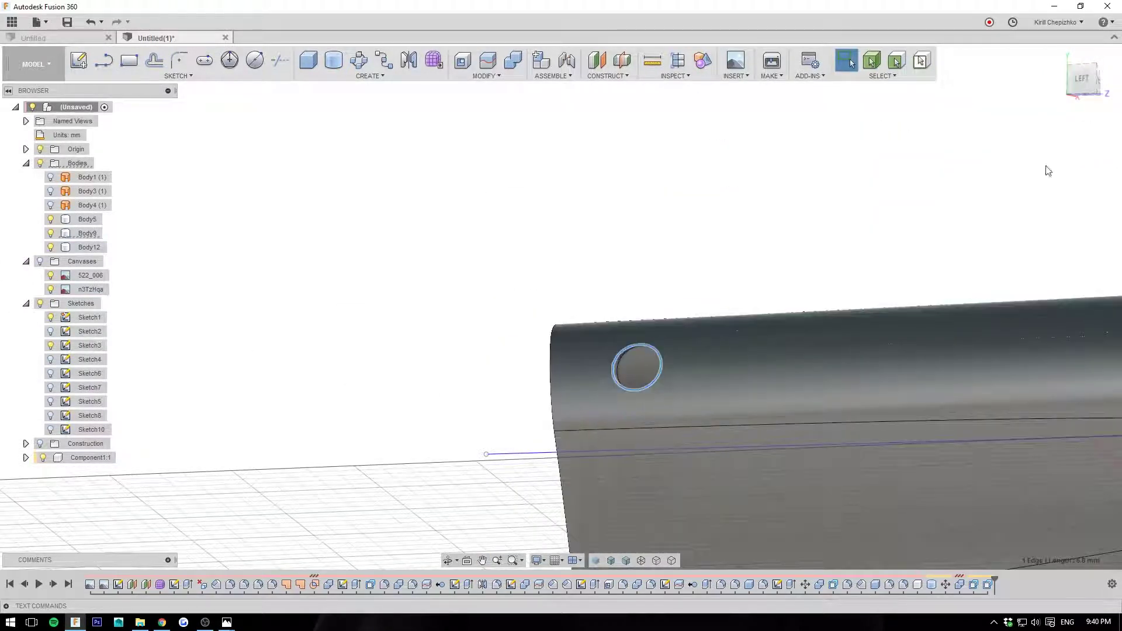
{"action": "middle_click_drag", "start_coordinate": [561, 303], "coordinate": [872, 440], "text": "shift"}
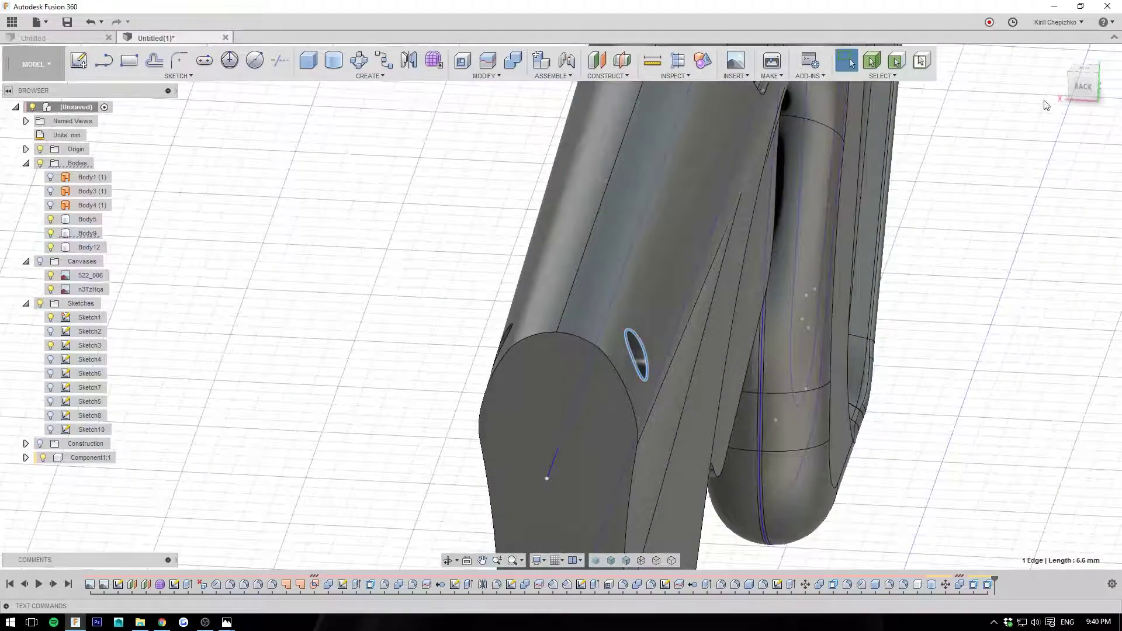
{"action": "left_click_drag", "start_coordinate": [1072, 86], "coordinate": [1100, 83]}
{"action": "scroll", "coordinate": [574, 350], "scroll_direction": "up", "scroll_amount": 2}
{"action": "middle_click_drag", "start_coordinate": [574, 350], "coordinate": [651, 353]}
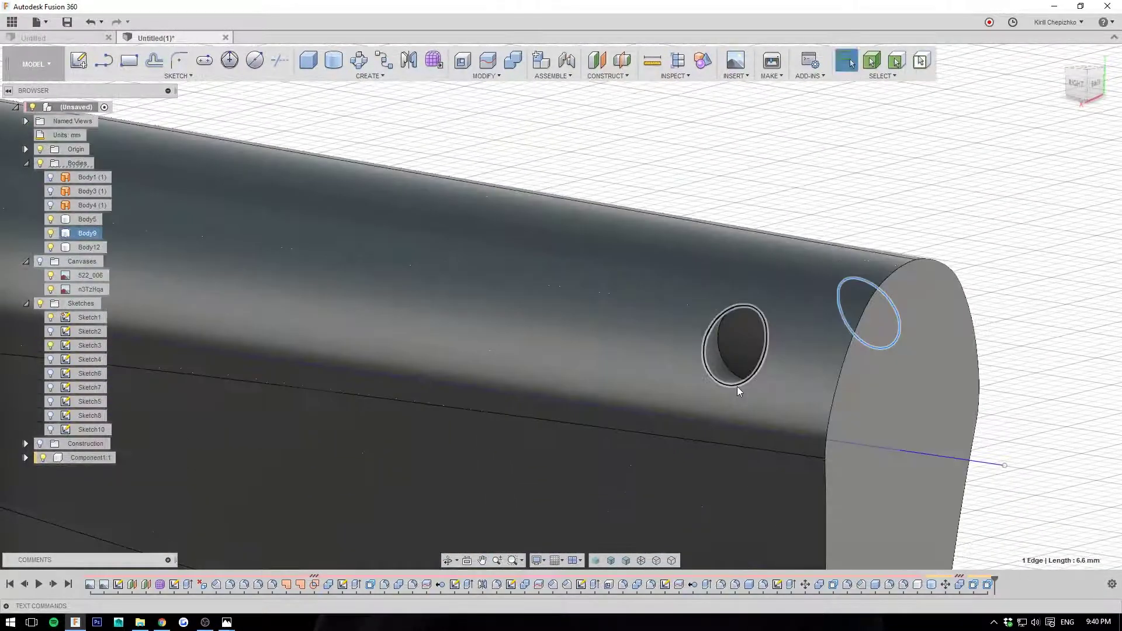
{"action": "left_click", "coordinate": [736, 387]}
{"action": "scroll", "coordinate": [736, 388], "scroll_direction": "up", "scroll_amount": 3}
{"action": "right_click", "coordinate": [736, 384]}
{"action": "left_click", "coordinate": [716, 455]}
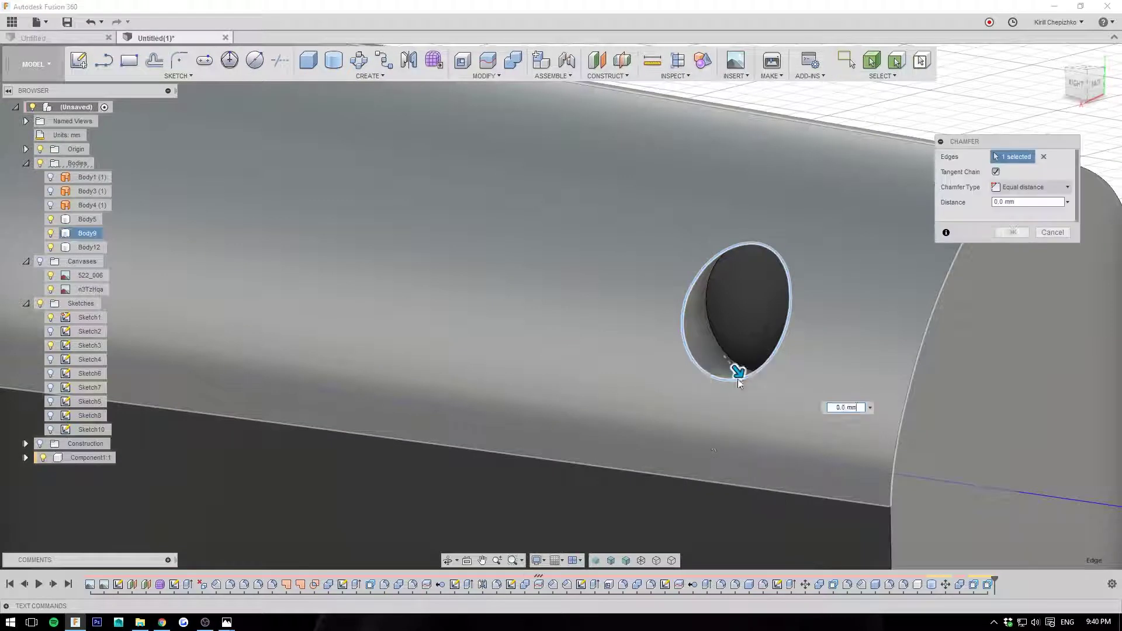
{"action": "left_click_drag", "start_coordinate": [737, 374], "coordinate": [742, 377]}
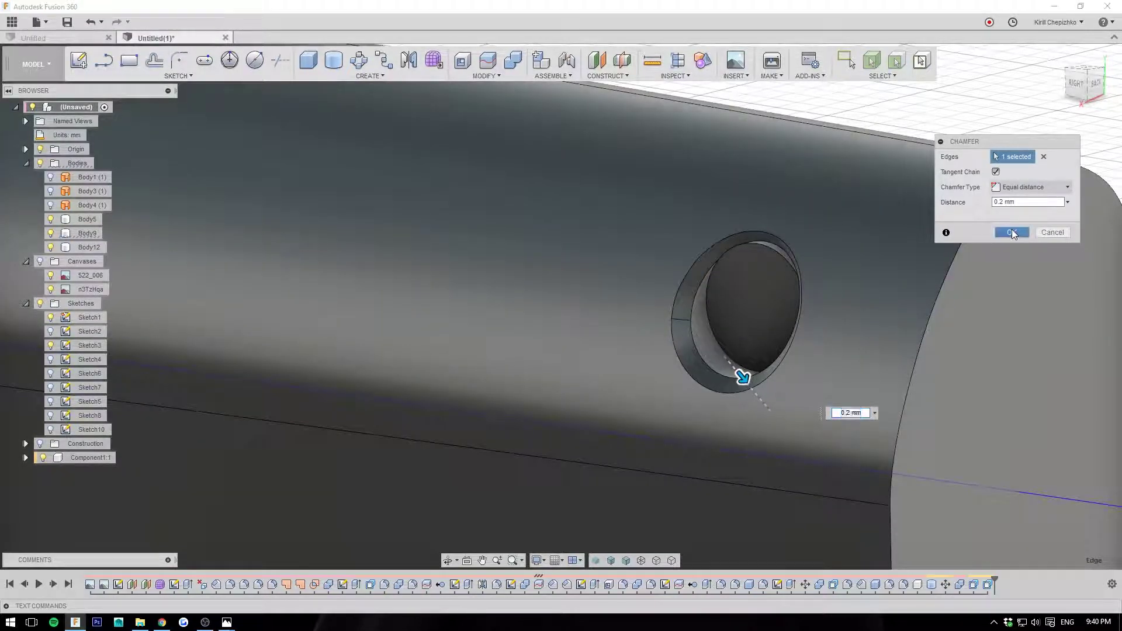
{"action": "left_click", "coordinate": [1011, 232]}
{"action": "left_click", "coordinate": [766, 378]}
{"action": "right_click", "coordinate": [766, 377]}
{"action": "left_click", "coordinate": [761, 438]}
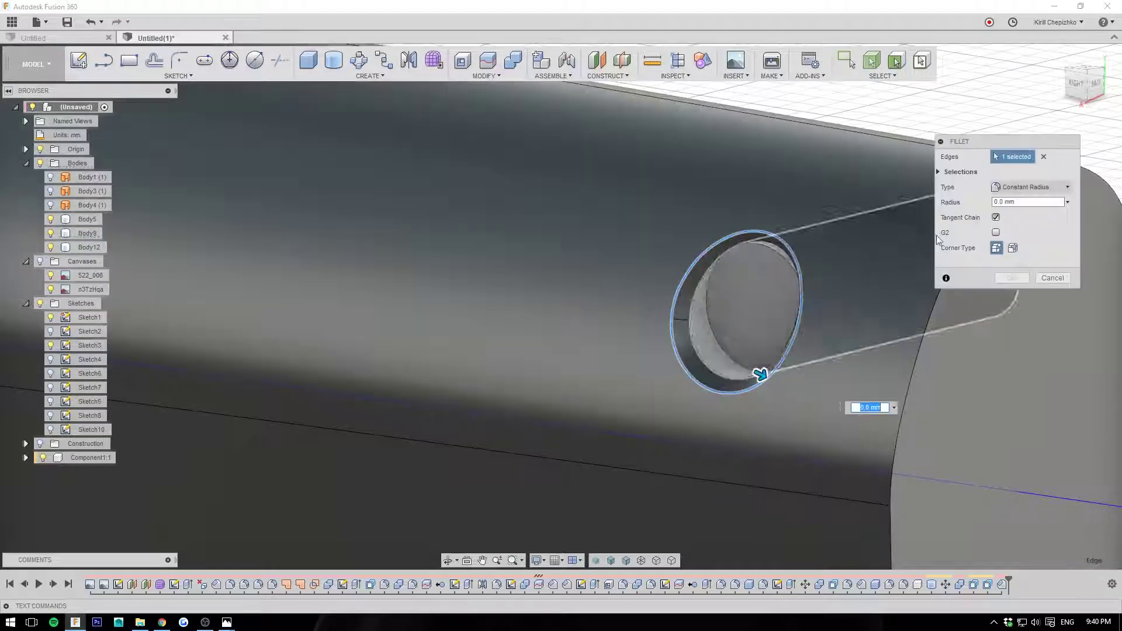
{"action": "left_click_drag", "start_coordinate": [1100, 93], "coordinate": [1029, 111]}
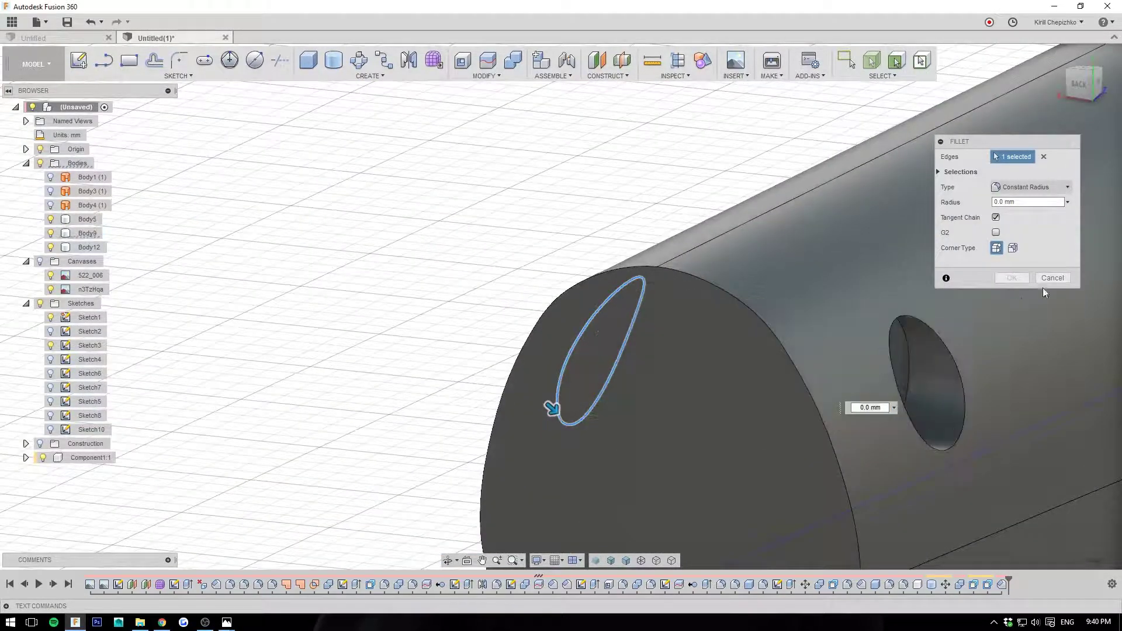
{"action": "left_click", "coordinate": [1050, 279]}
{"action": "left_click", "coordinate": [912, 317]}
{"action": "right_click", "coordinate": [912, 317]}
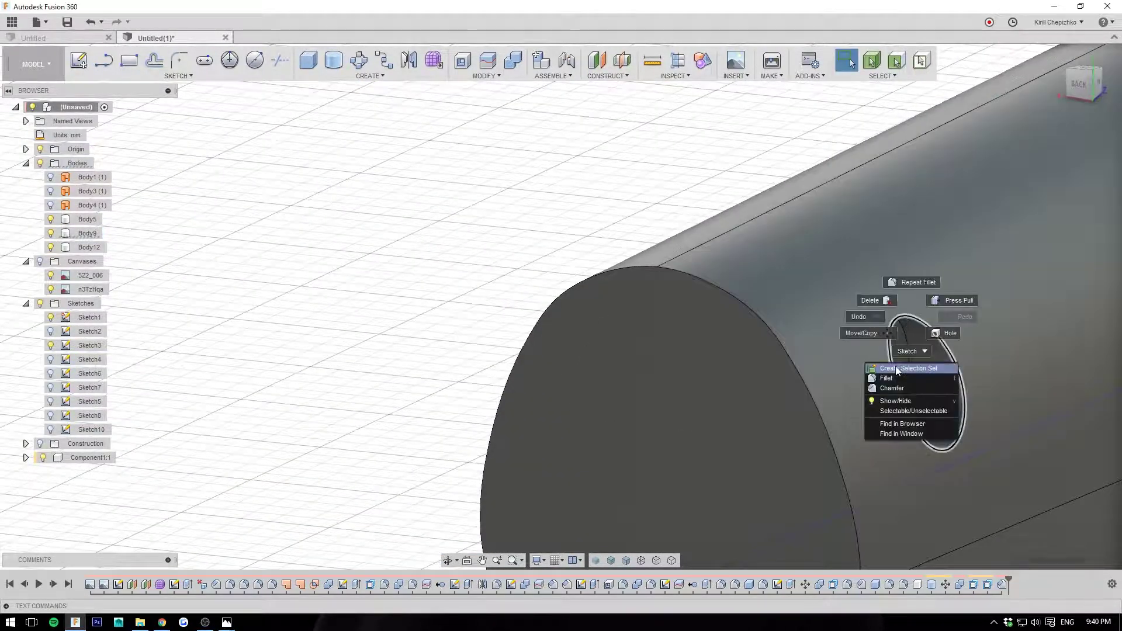
{"action": "left_click", "coordinate": [892, 388]}
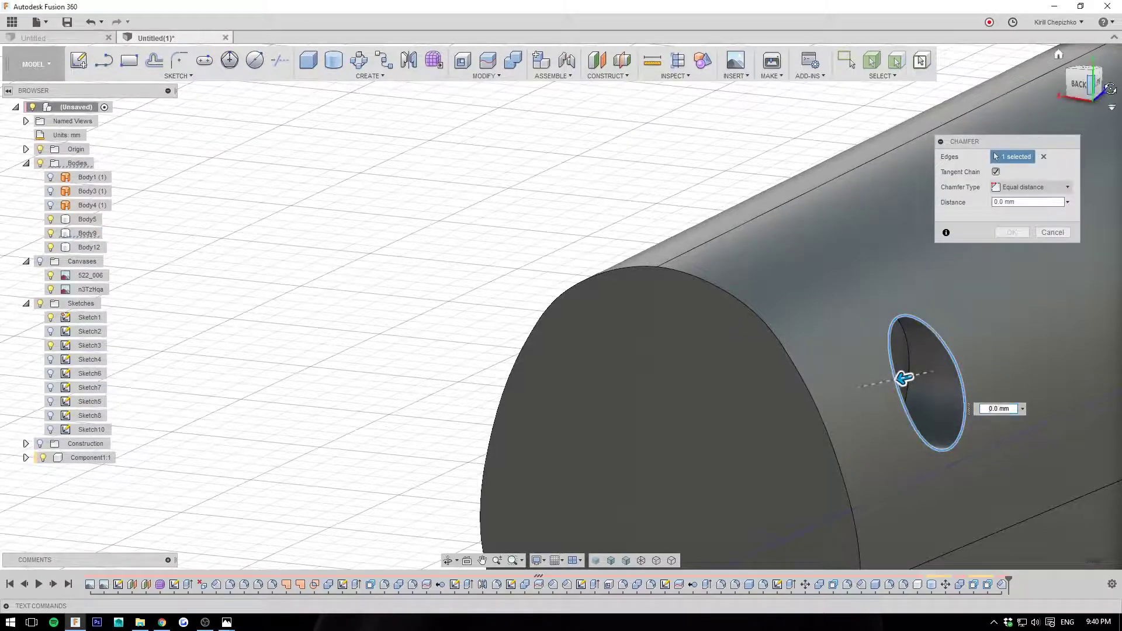
{"action": "left_click_drag", "start_coordinate": [1084, 87], "coordinate": [845, 216]}
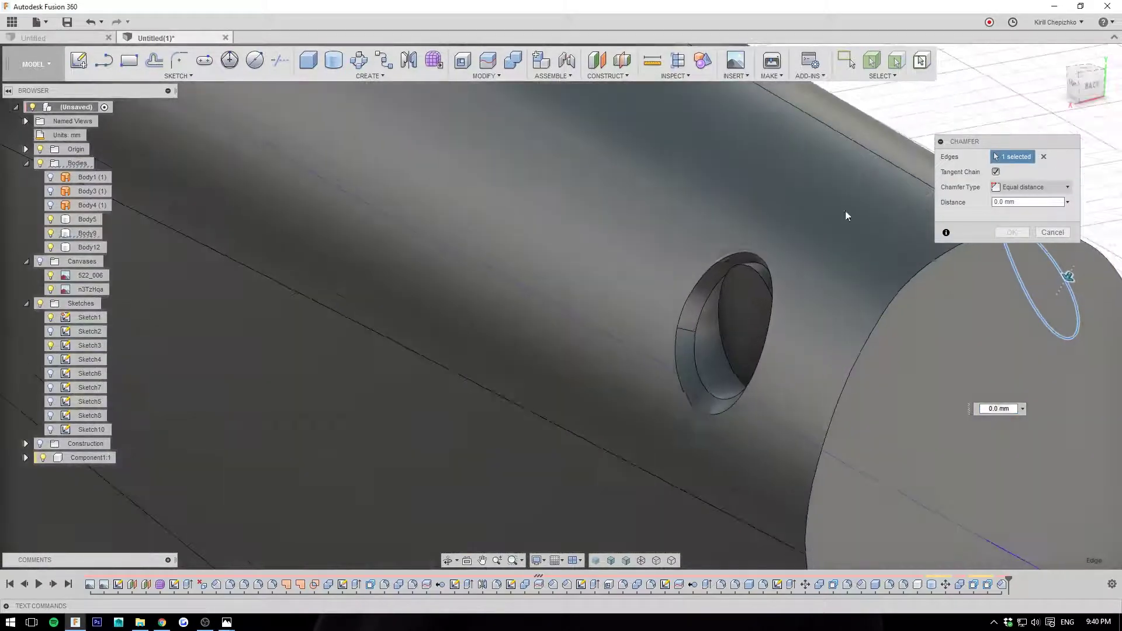
{"action": "left_click", "coordinate": [1053, 232]}
Chamfer the rims of the holes on both sides of the stock with an equal distance of about 0.2 mm.
{"action": "left_click", "coordinate": [763, 305]}
{"action": "right_click", "coordinate": [762, 305]}
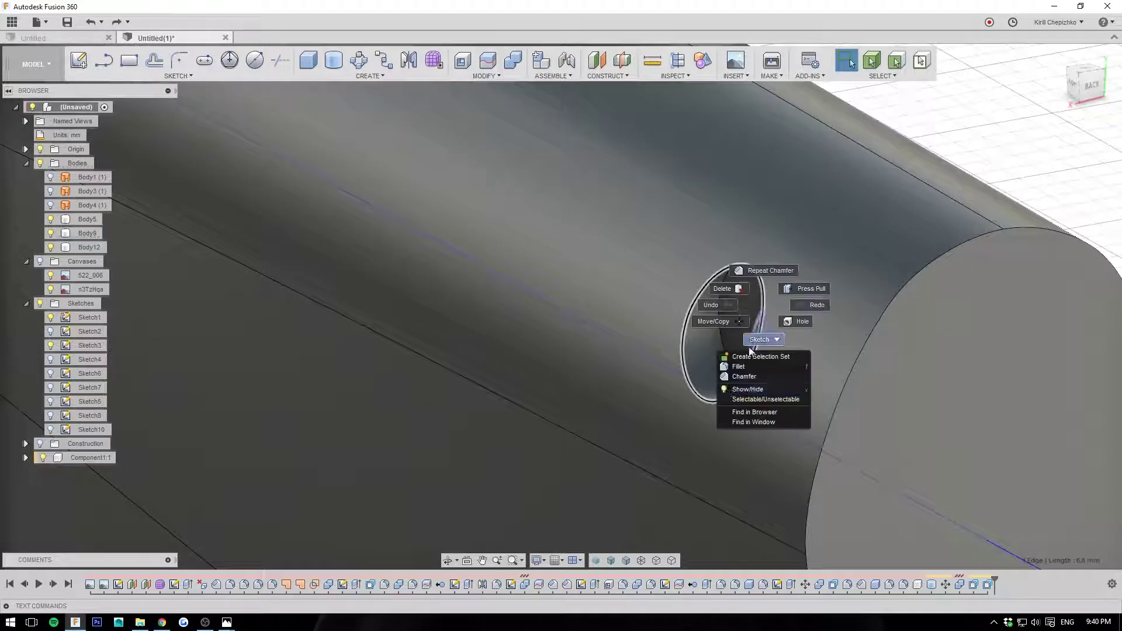
{"action": "left_click", "coordinate": [744, 376]}
{"action": "left_click_drag", "start_coordinate": [1084, 88], "coordinate": [984, 281]}
{"action": "left_click", "coordinate": [948, 339]}
{"action": "left_click_drag", "start_coordinate": [947, 340], "coordinate": [945, 336]}
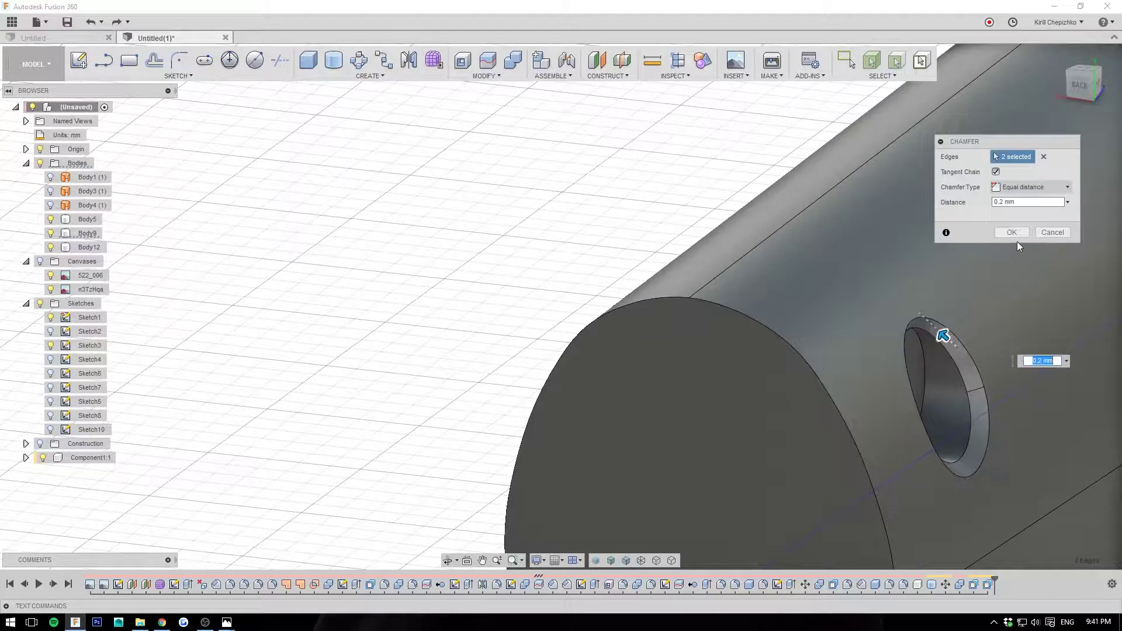
{"action": "left_click", "coordinate": [1014, 234]}
Fillet the outer edges of both chamfered hole rims with a constant radius of about 0.2 mm.
{"action": "right_click", "coordinate": [963, 394]}
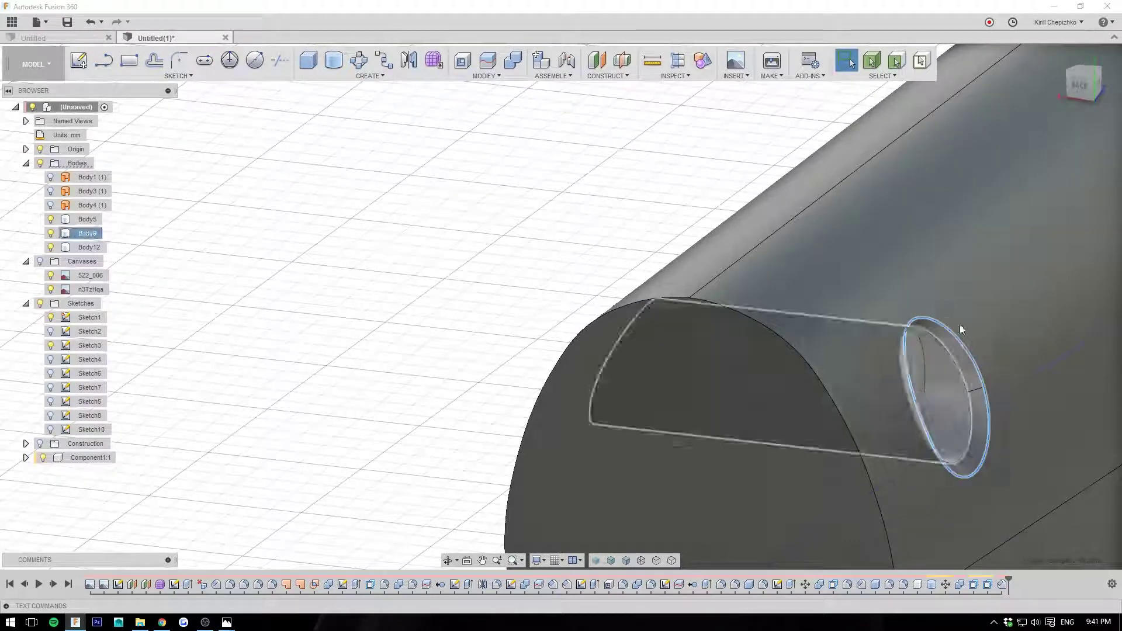
{"action": "key", "text": "f"}
{"action": "left_click_drag", "start_coordinate": [1061, 104], "coordinate": [757, 240]}
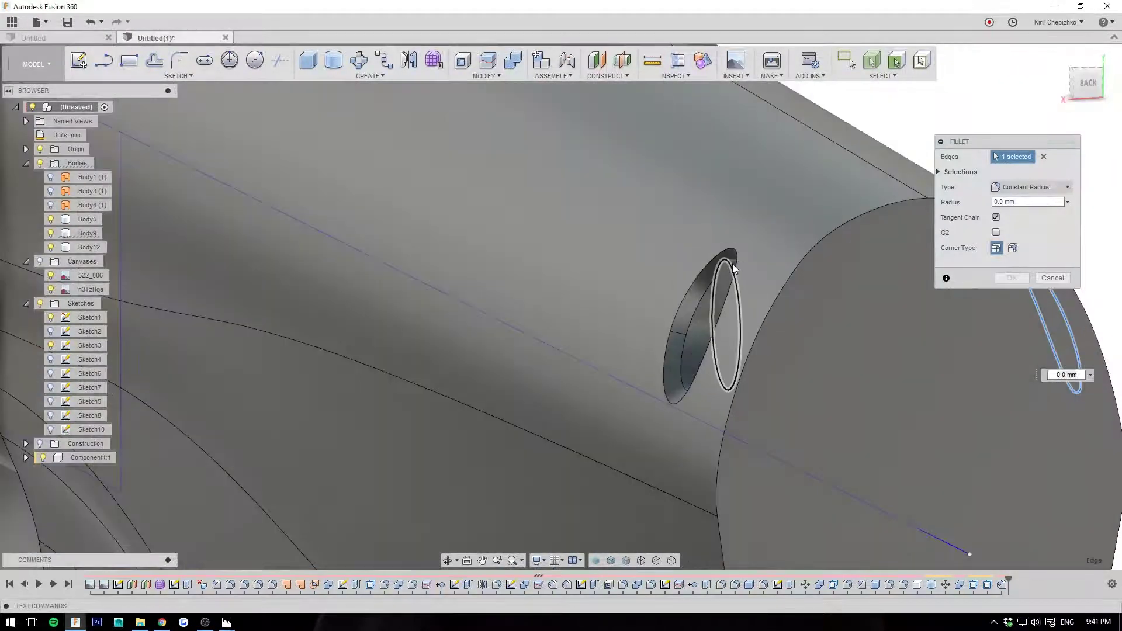
{"action": "left_click", "coordinate": [737, 259]}
{"action": "scroll", "coordinate": [737, 260], "scroll_direction": "up", "scroll_amount": 3}
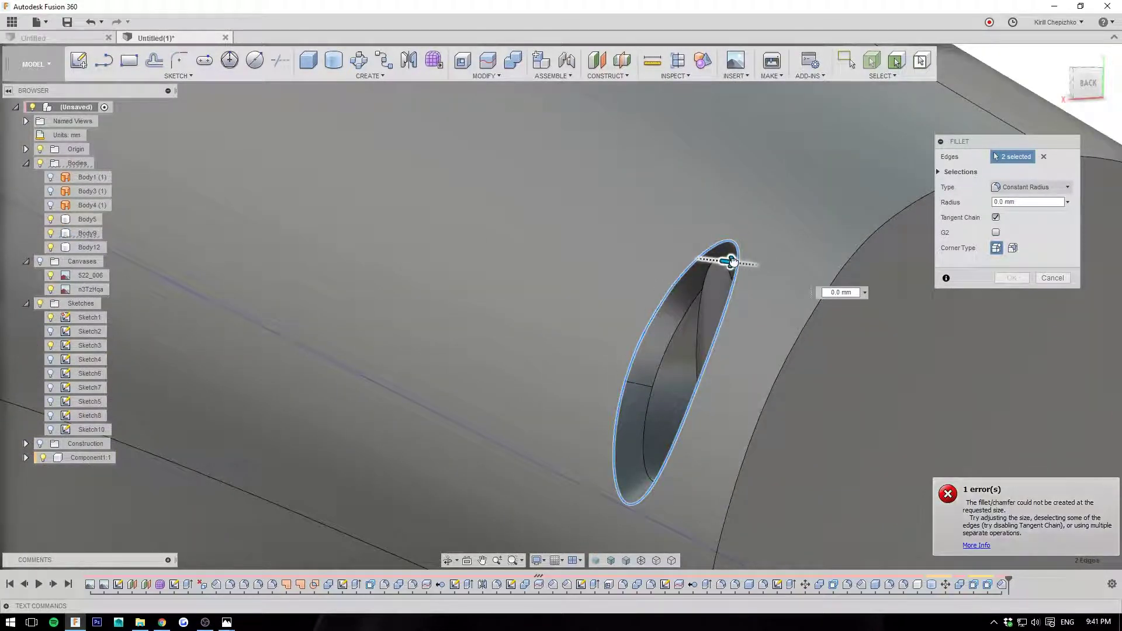
{"action": "left_click_drag", "start_coordinate": [733, 261], "coordinate": [735, 266]}
{"action": "scroll", "coordinate": [737, 263], "scroll_direction": "up", "scroll_amount": 3}
{"action": "scroll", "coordinate": [734, 266], "scroll_direction": "down", "scroll_amount": 3}
{"action": "scroll", "coordinate": [715, 290], "scroll_direction": "down", "scroll_amount": 3}
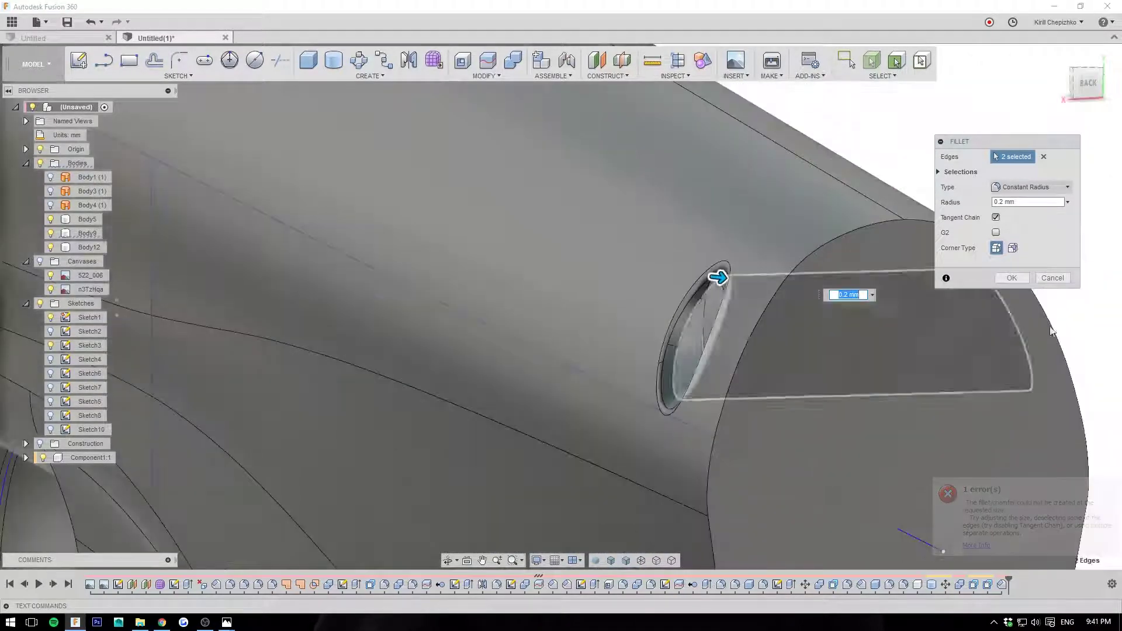
{"action": "left_click", "coordinate": [1024, 281]}
Fillet the edges of both end faces of the cylinder inside the hole with a constant radius of about 0.8 mm.
{"action": "middle_click_drag", "start_coordinate": [1067, 223], "coordinate": [1014, 226]}
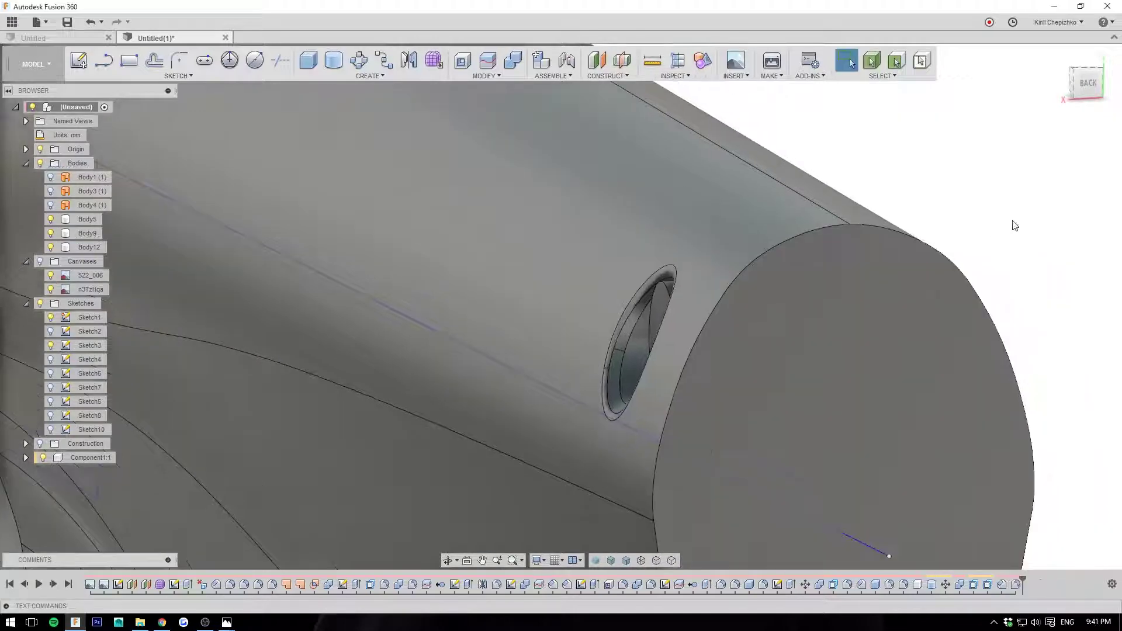
{"action": "left_click_drag", "start_coordinate": [1075, 86], "coordinate": [1105, 88]}
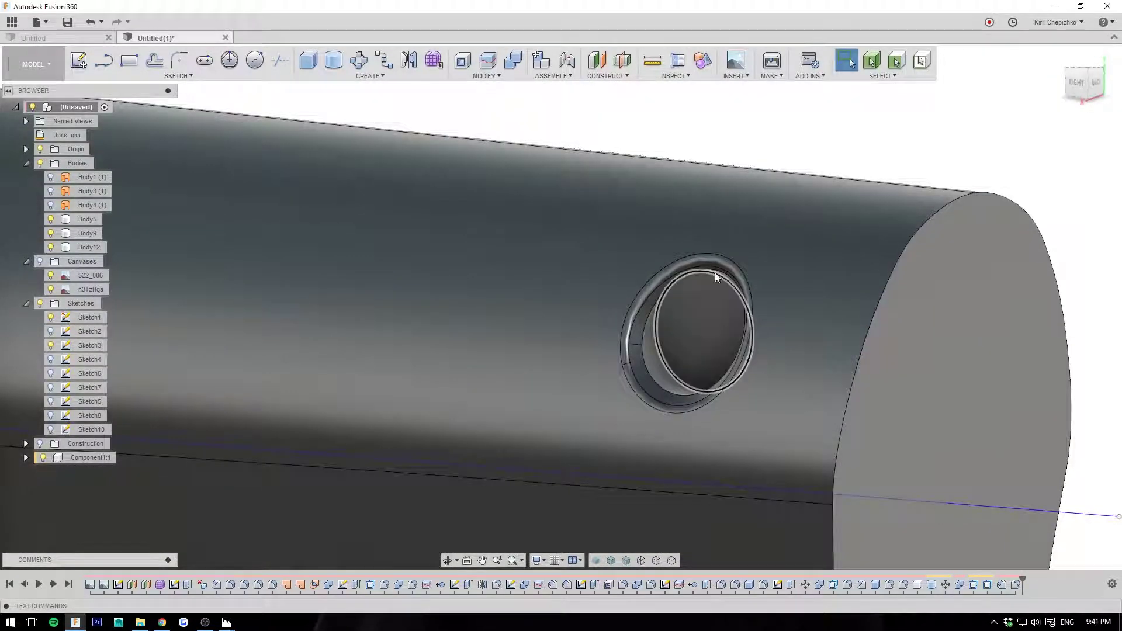
{"action": "right_click", "coordinate": [715, 272]}
{"action": "left_click", "coordinate": [691, 335]}
{"action": "left_click_drag", "start_coordinate": [713, 266], "coordinate": [722, 284]}
{"action": "scroll", "coordinate": [737, 310], "scroll_direction": "down", "scroll_amount": 3}
{"action": "scroll", "coordinate": [865, 229], "scroll_direction": "down", "scroll_amount": 3}
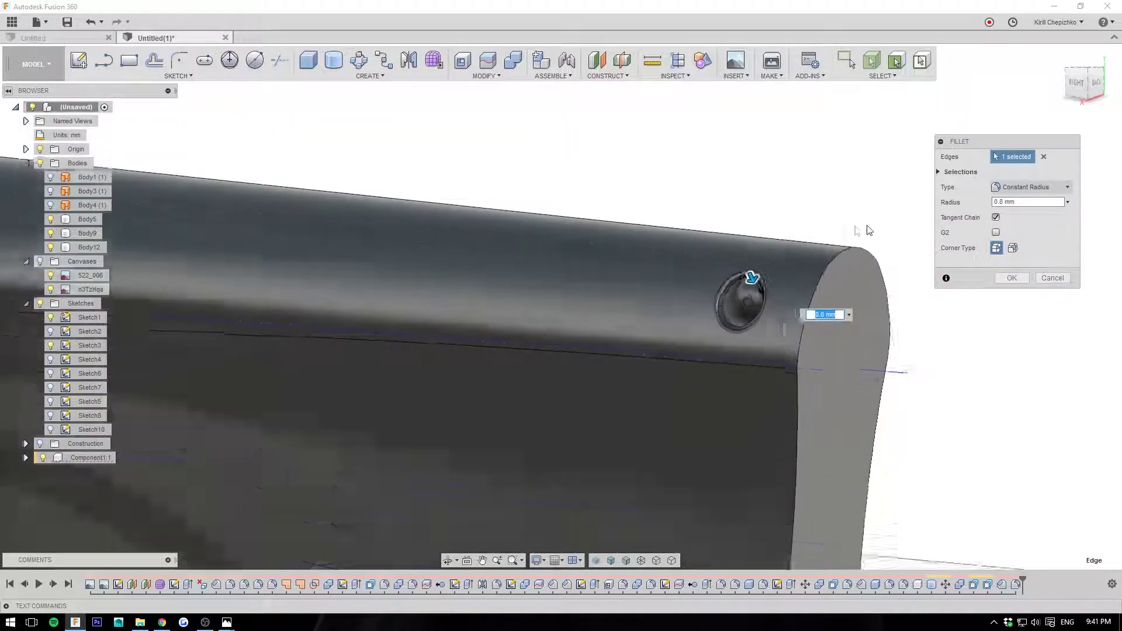
{"action": "left_click_drag", "start_coordinate": [1078, 89], "coordinate": [940, 160]}
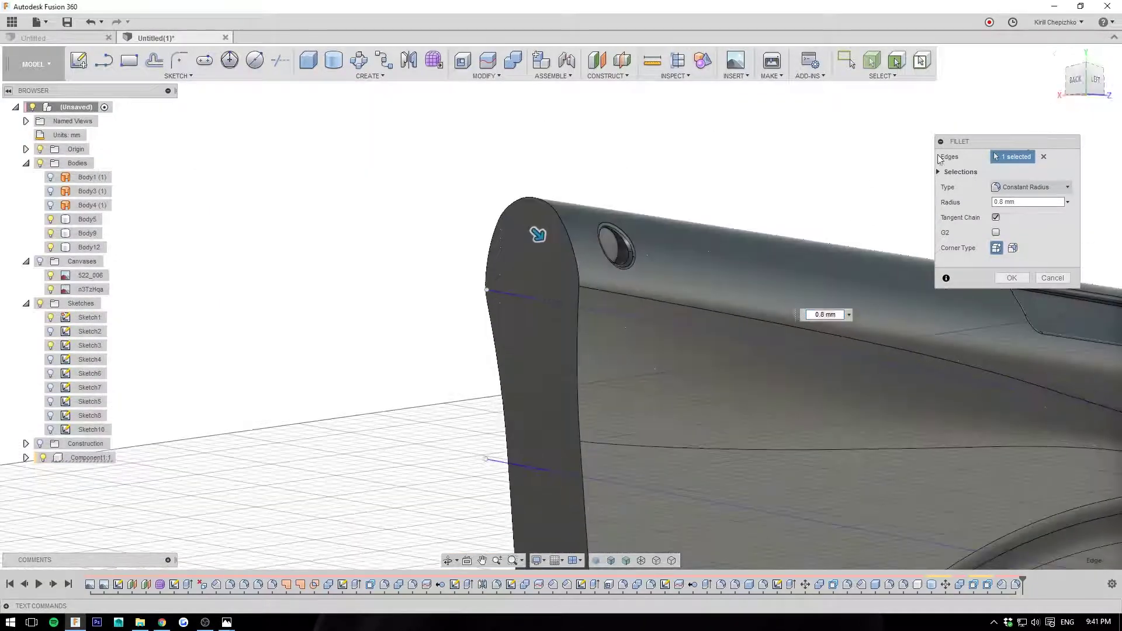
{"action": "left_click", "coordinate": [616, 249]}
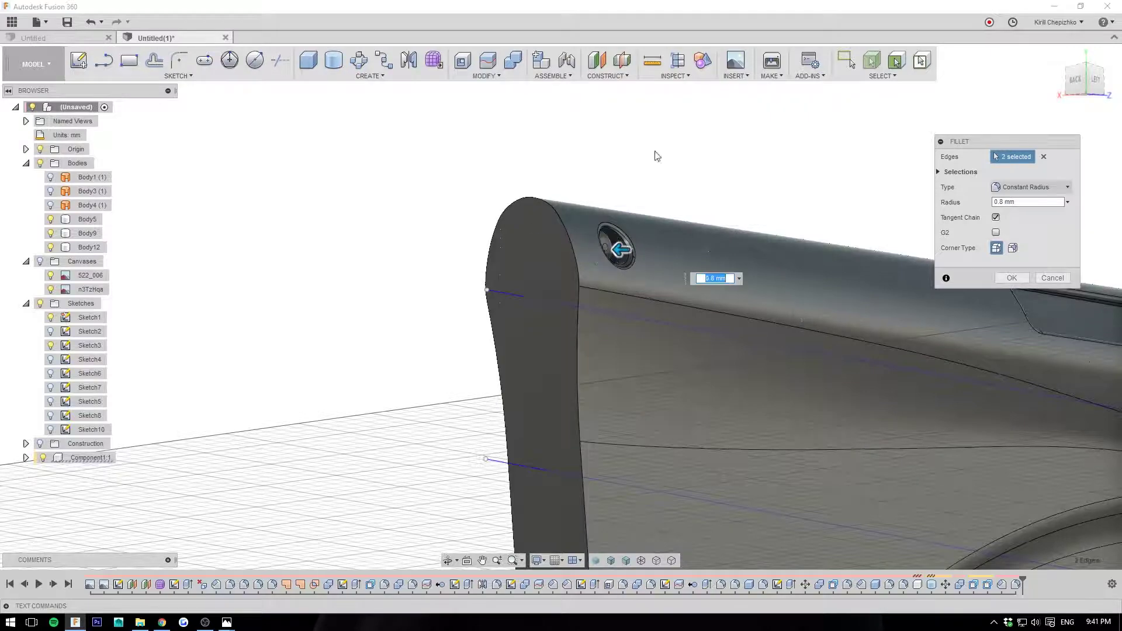
{"action": "scroll", "coordinate": [672, 175], "scroll_direction": "down", "scroll_amount": 3}
{"action": "left_click_drag", "start_coordinate": [1087, 95], "coordinate": [962, 111]}
{"action": "left_click", "coordinate": [1011, 278]}
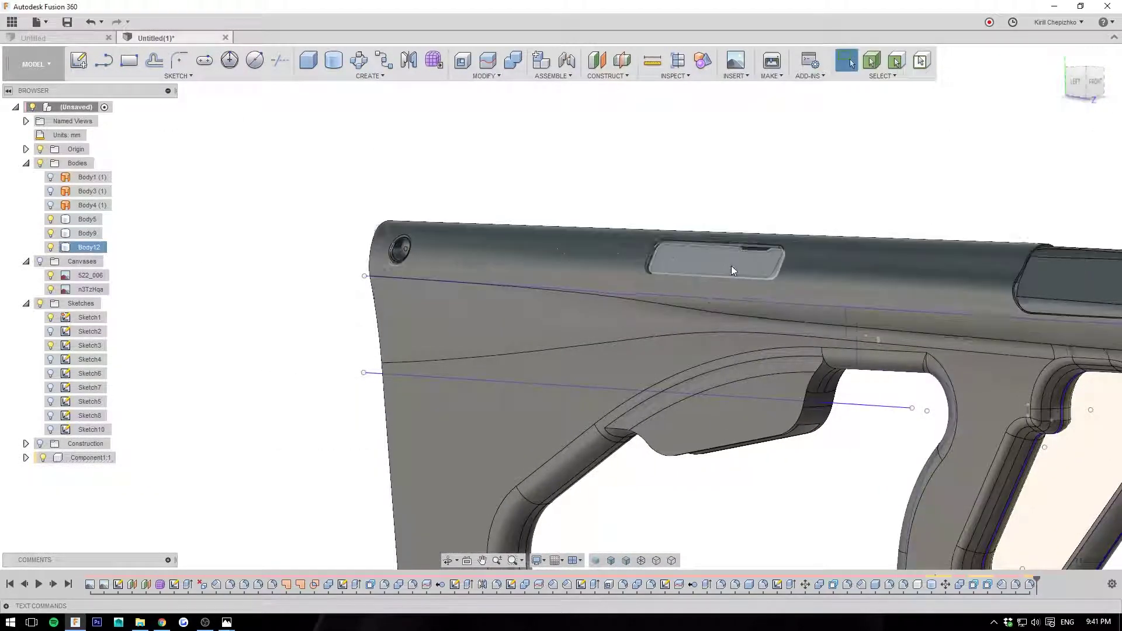
Examine the whole rifle from the left side and compare it with the reference photo axr.jpg in Photos, from stock to barrel.
{"action": "scroll", "coordinate": [735, 257], "scroll_direction": "down", "scroll_amount": 5}
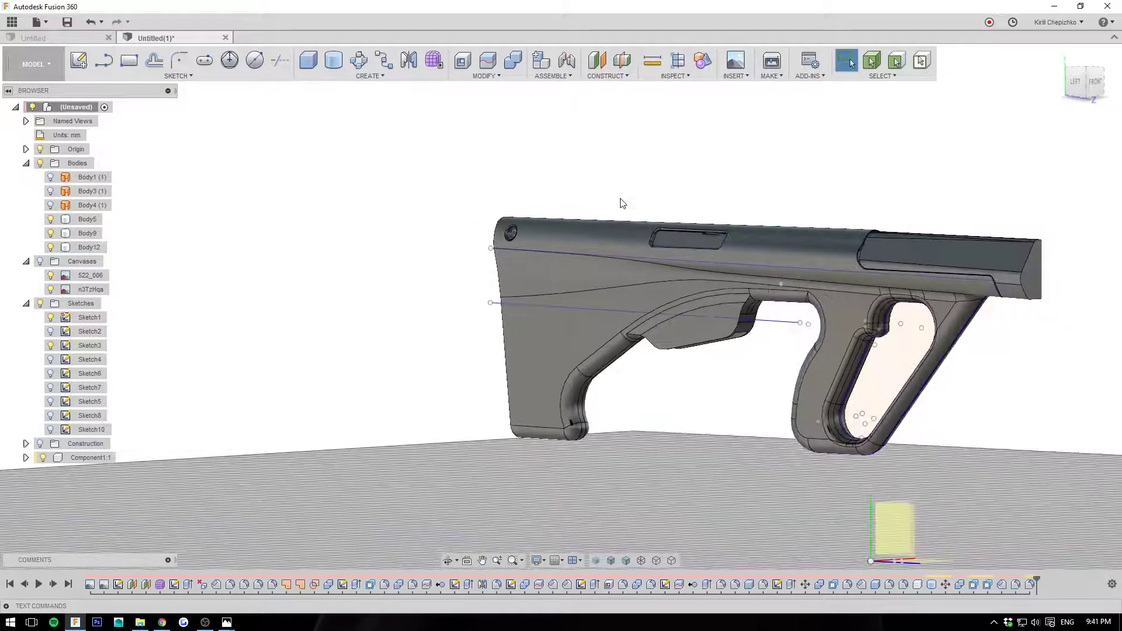
{"action": "left_click", "coordinate": [758, 236]}
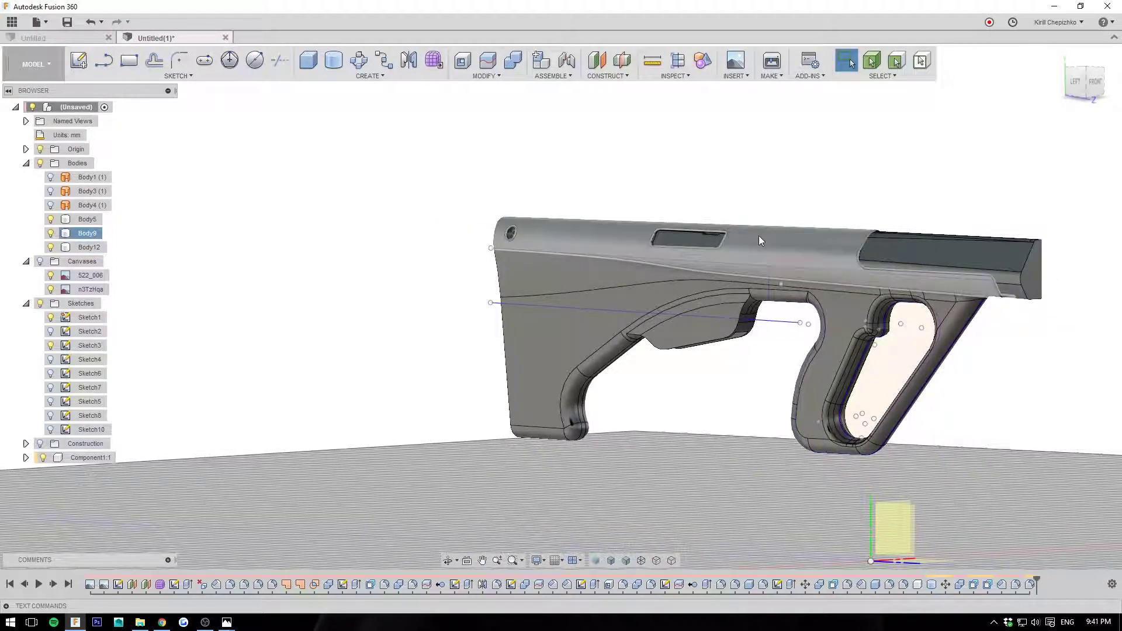
{"action": "middle_click_drag", "start_coordinate": [865, 359], "coordinate": [746, 339]}
{"action": "left_click", "coordinate": [1074, 85]}
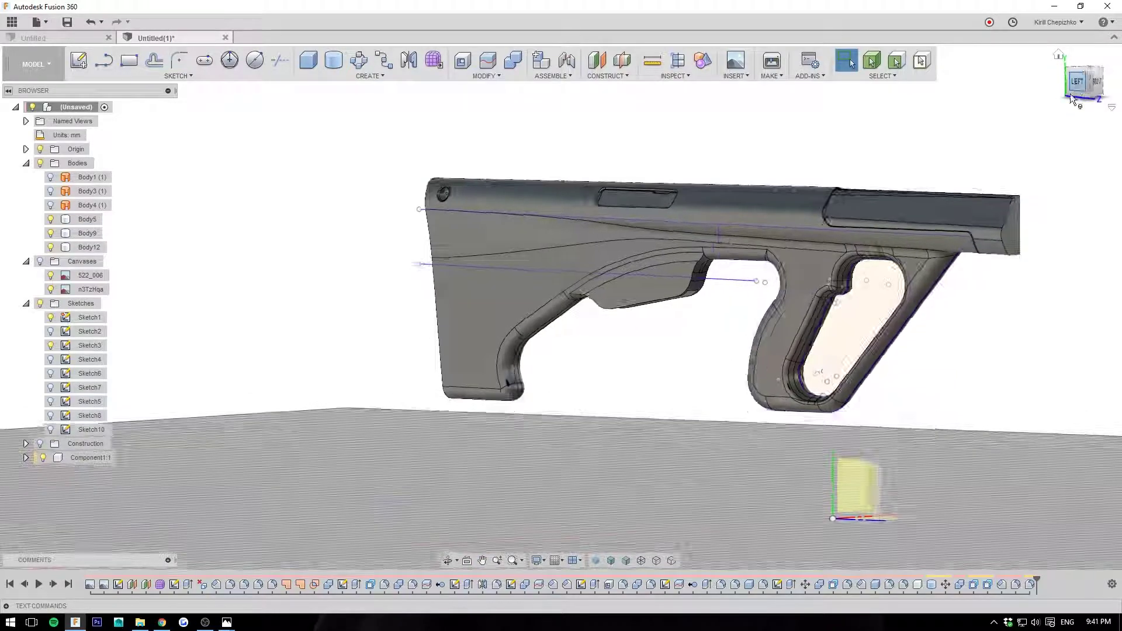
{"action": "middle_click_drag", "start_coordinate": [672, 361], "coordinate": [635, 347]}
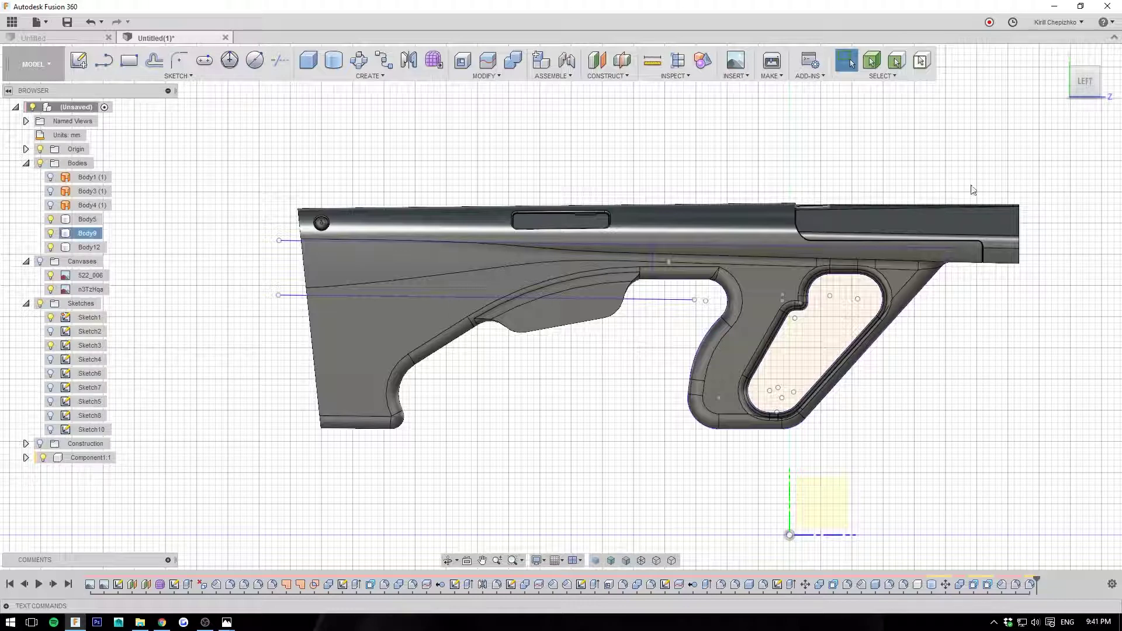
{"action": "left_click_drag", "start_coordinate": [1121, 75], "coordinate": [675, 76]}
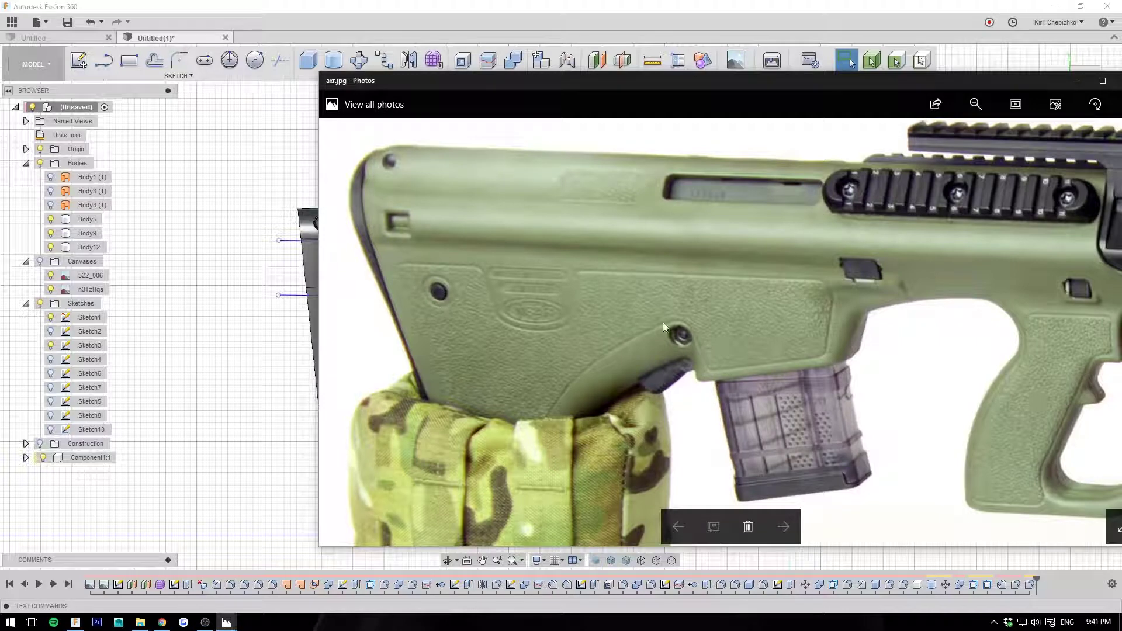
{"action": "left_click_drag", "start_coordinate": [1034, 353], "coordinate": [422, 392]}
{"action": "left_click_drag", "start_coordinate": [741, 381], "coordinate": [584, 381]}
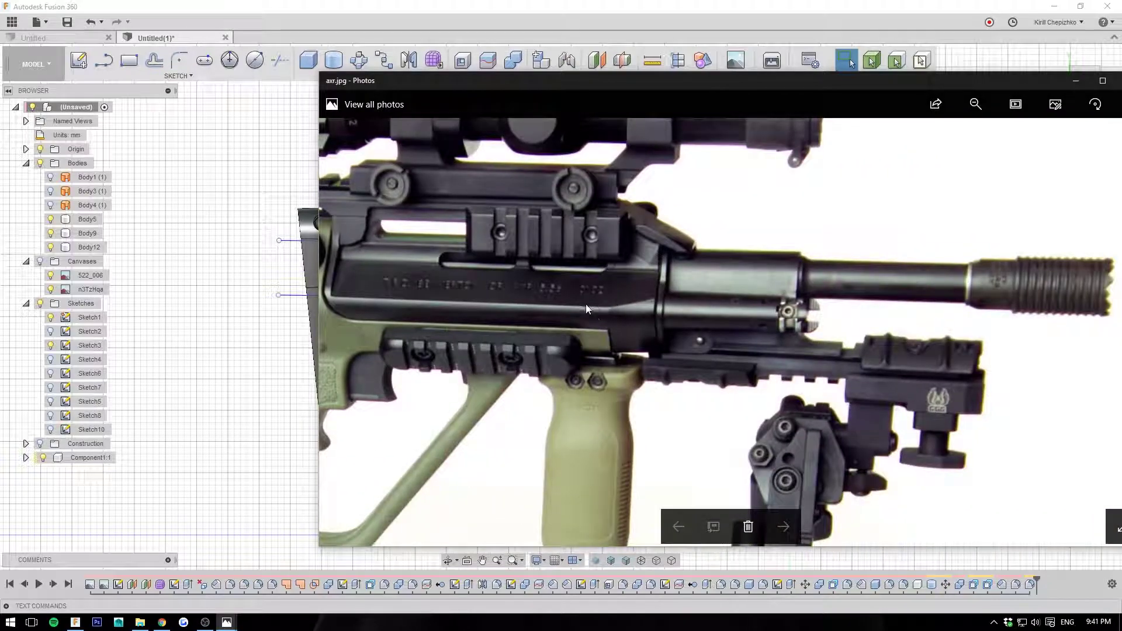